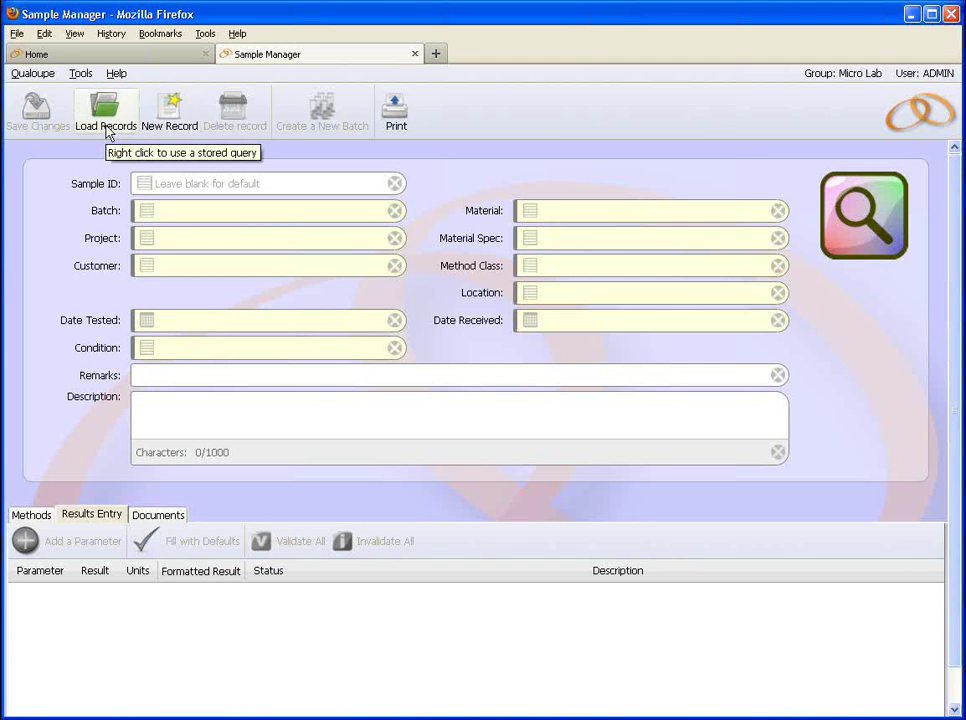
Load the commonly selected sample records 477/24/12, 130/08/12 and 128/08/12
click(108, 133)
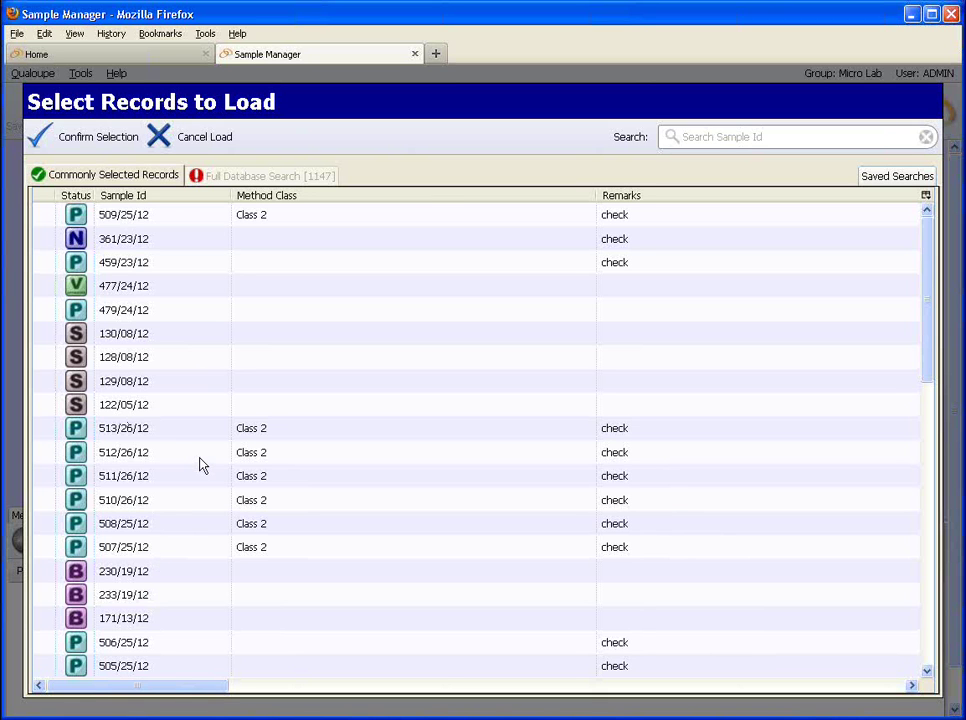
click(132, 289)
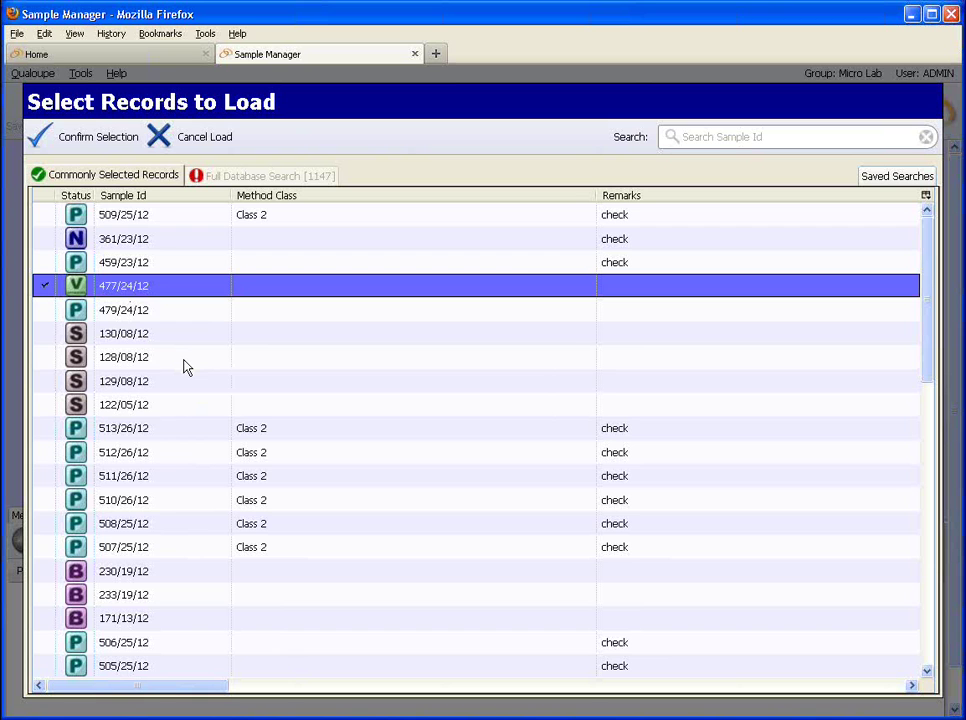
click(150, 336)
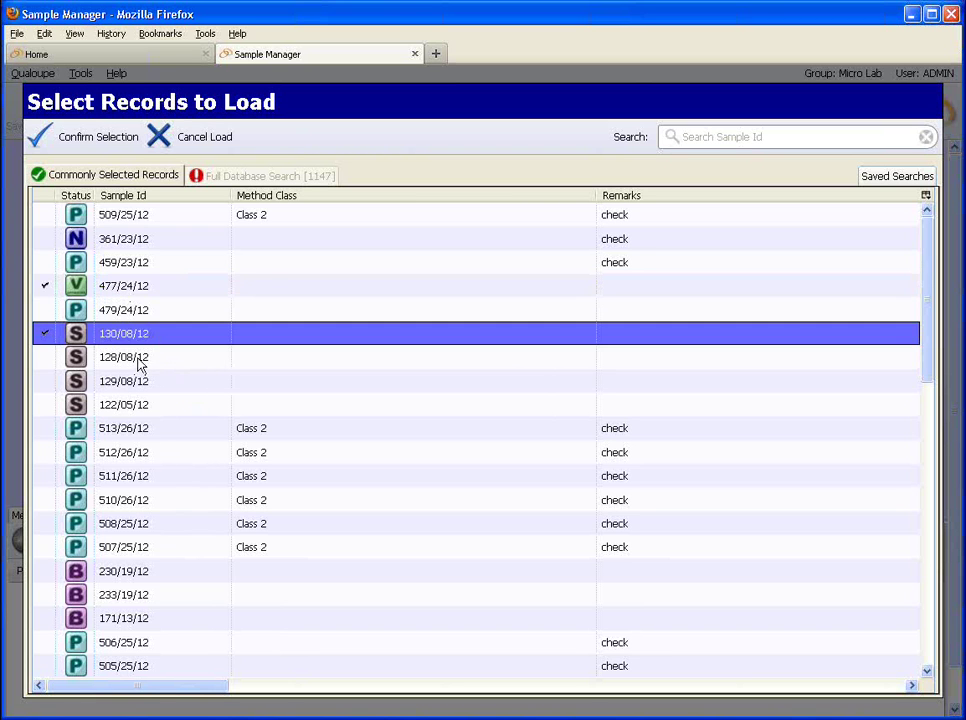
click(140, 366)
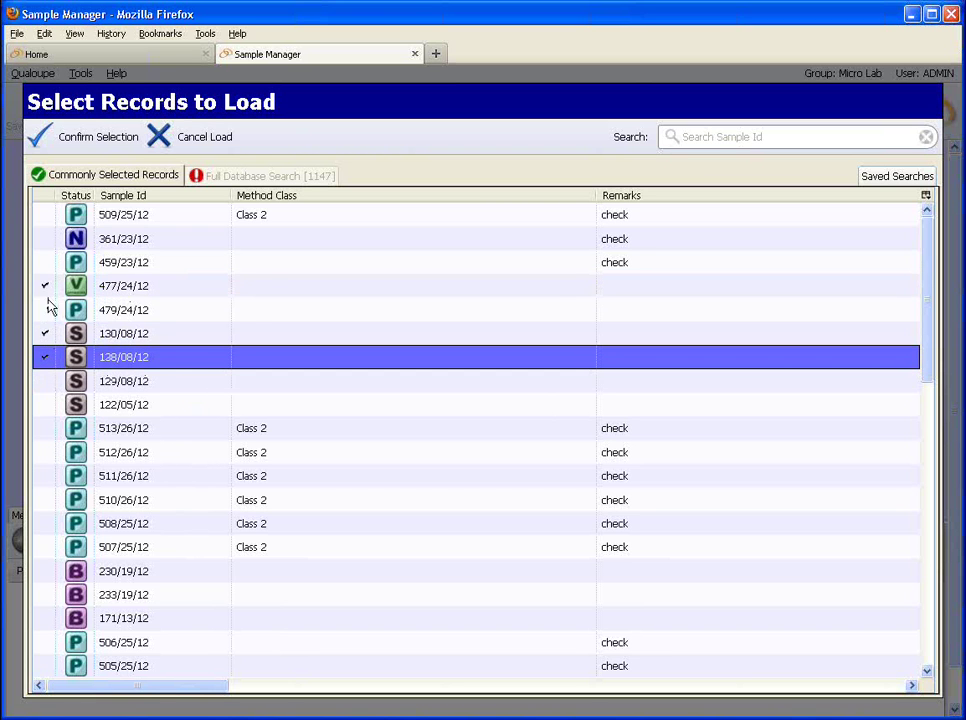
click(105, 146)
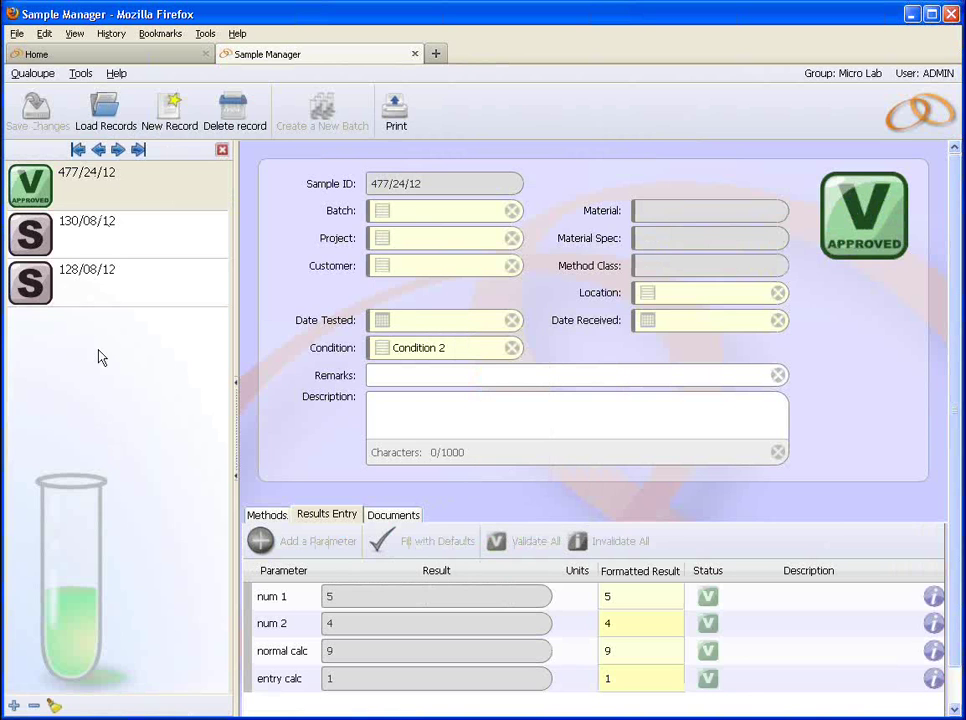
Browse the loaded samples in the record list, and step back through them with the list collapsed to the compact navigator
click(116, 249)
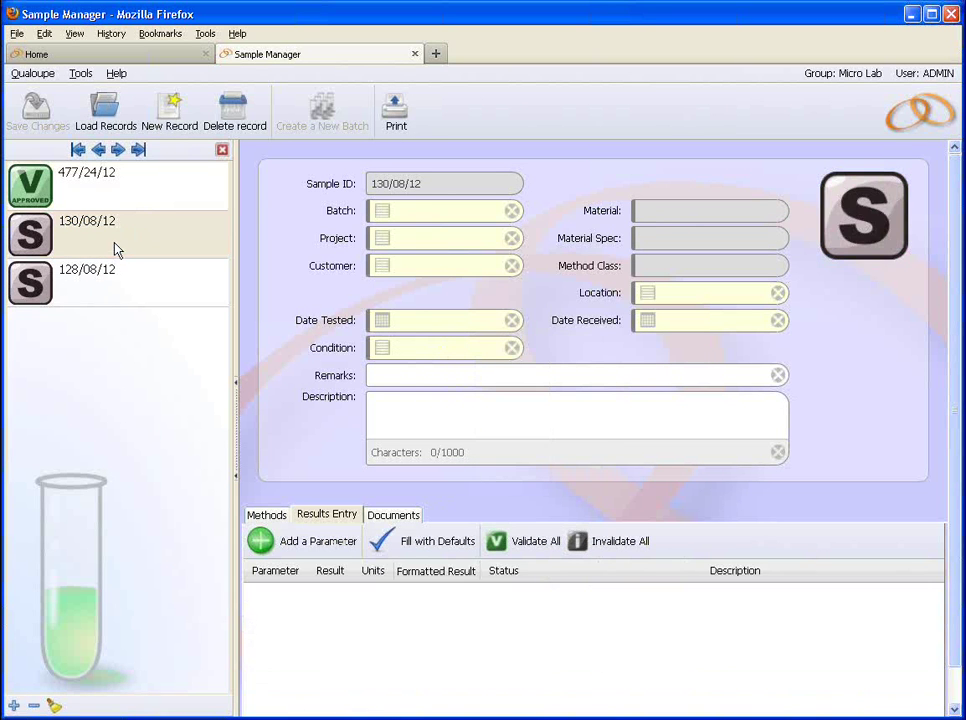
click(114, 284)
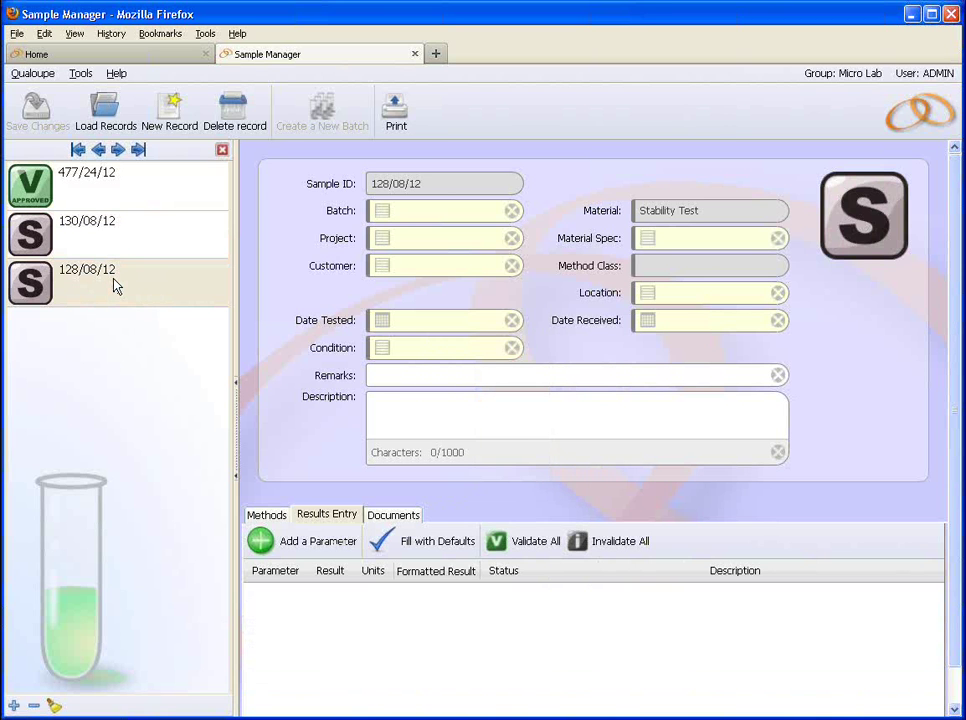
click(223, 152)
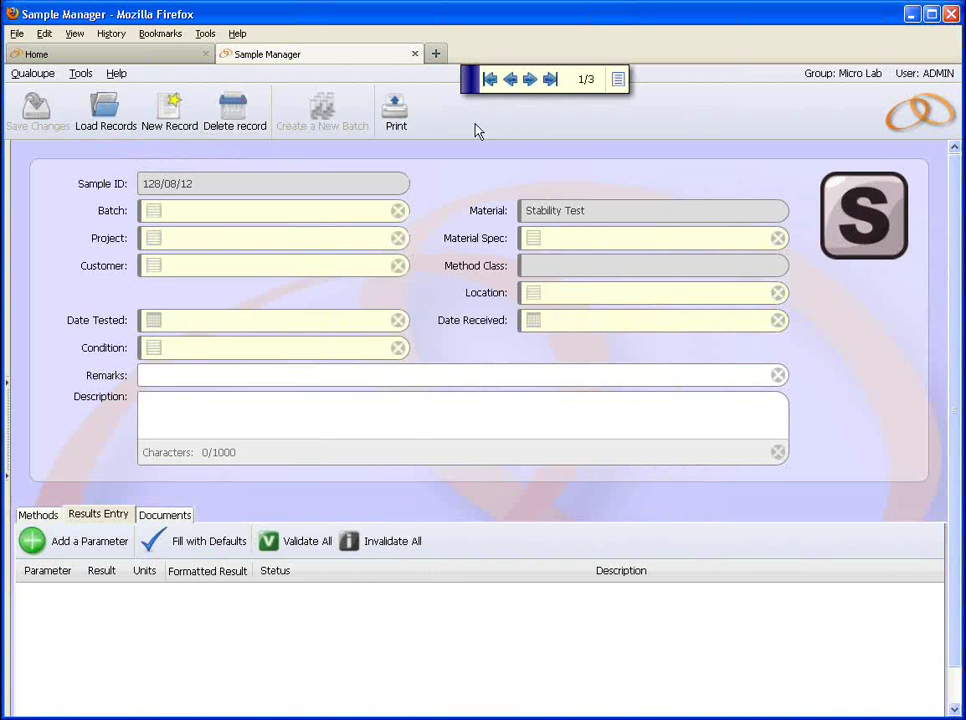
click(513, 84)
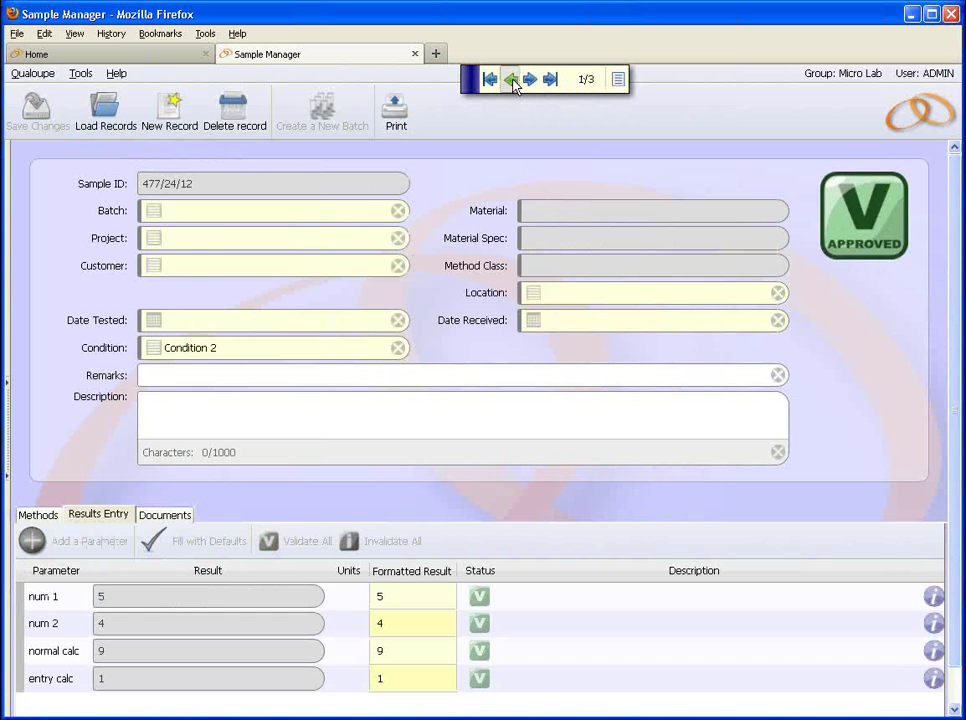
click(513, 84)
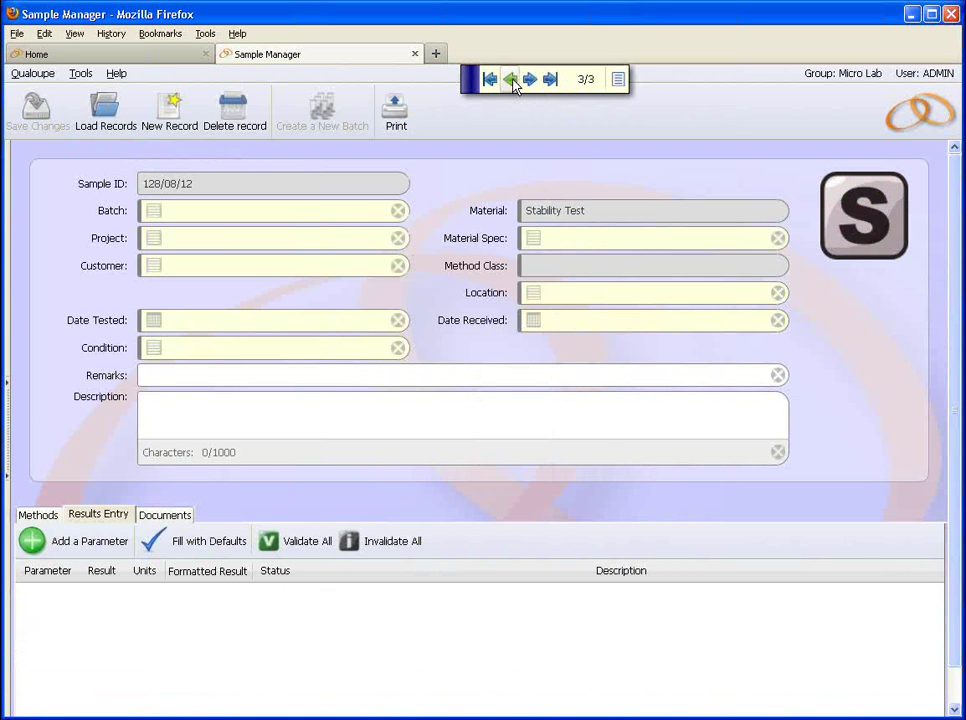
click(618, 80)
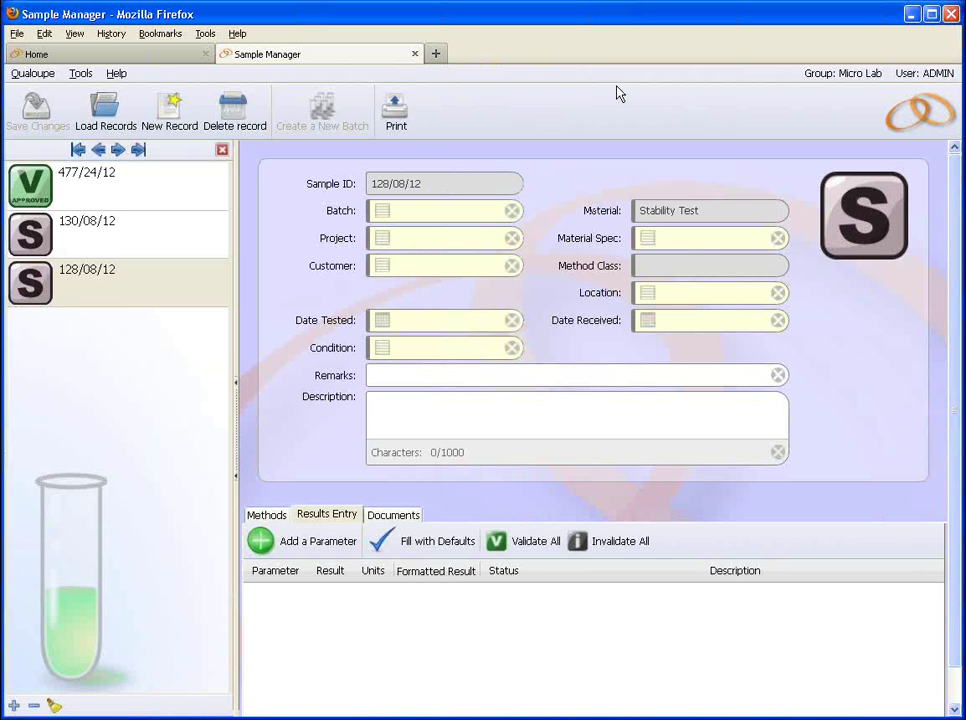
click(222, 151)
Open the selection of records to load and sort it by Sample Id, by Status and finally by Specification
click(106, 117)
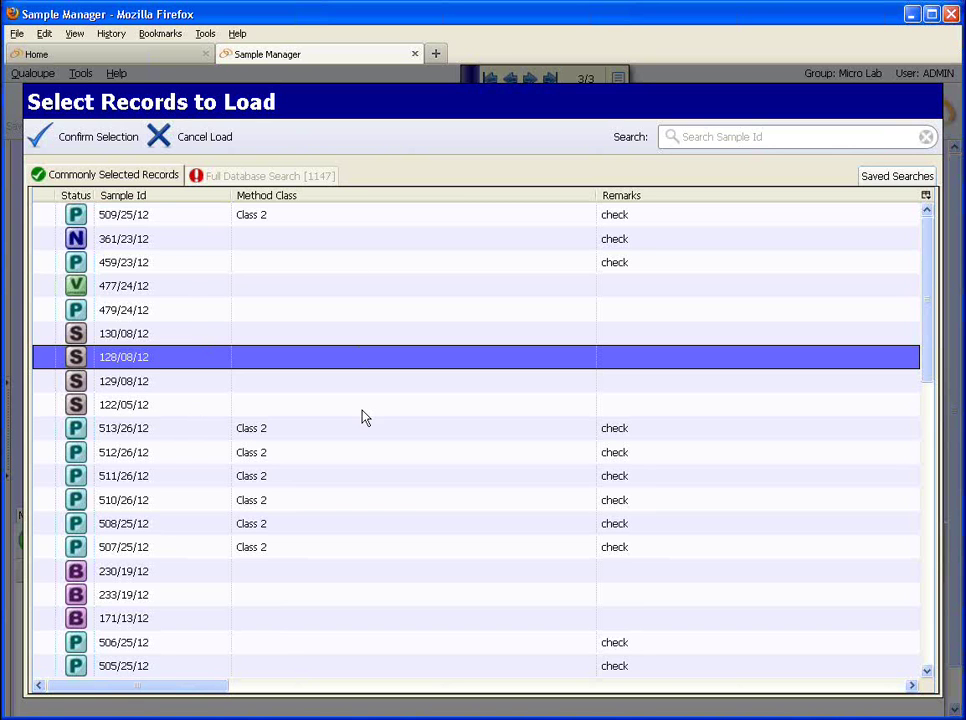
click(165, 205)
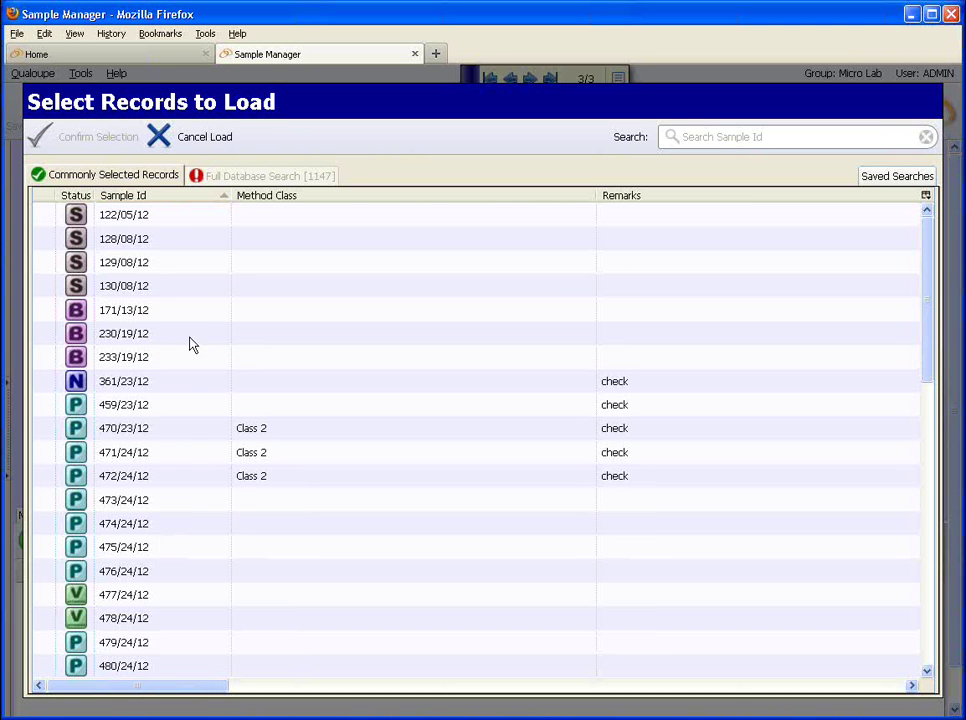
click(77, 200)
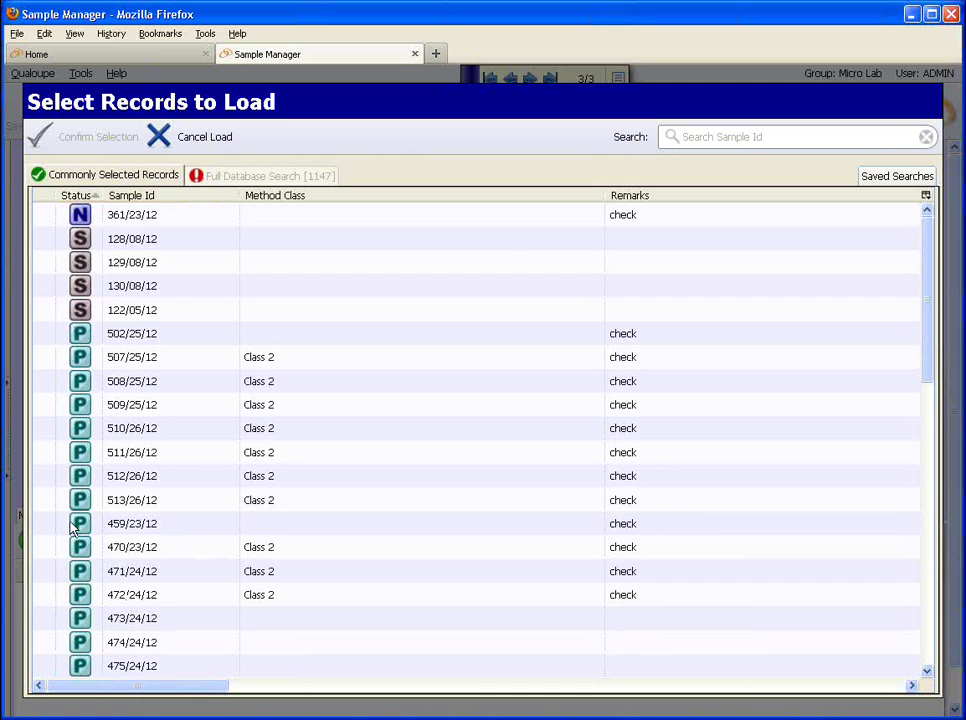
click(877, 686)
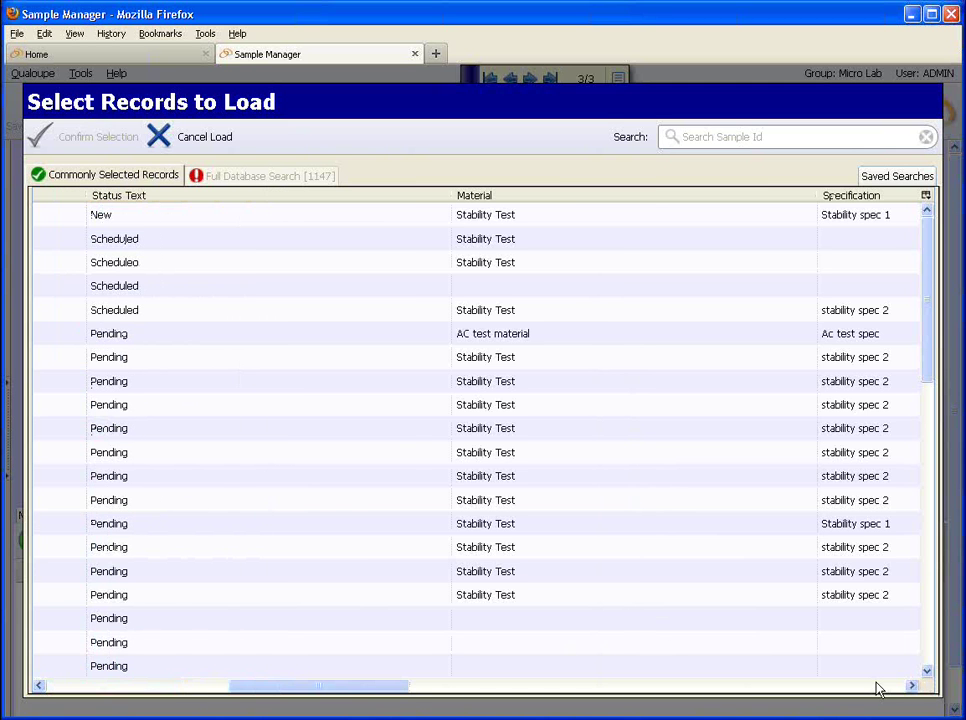
click(857, 200)
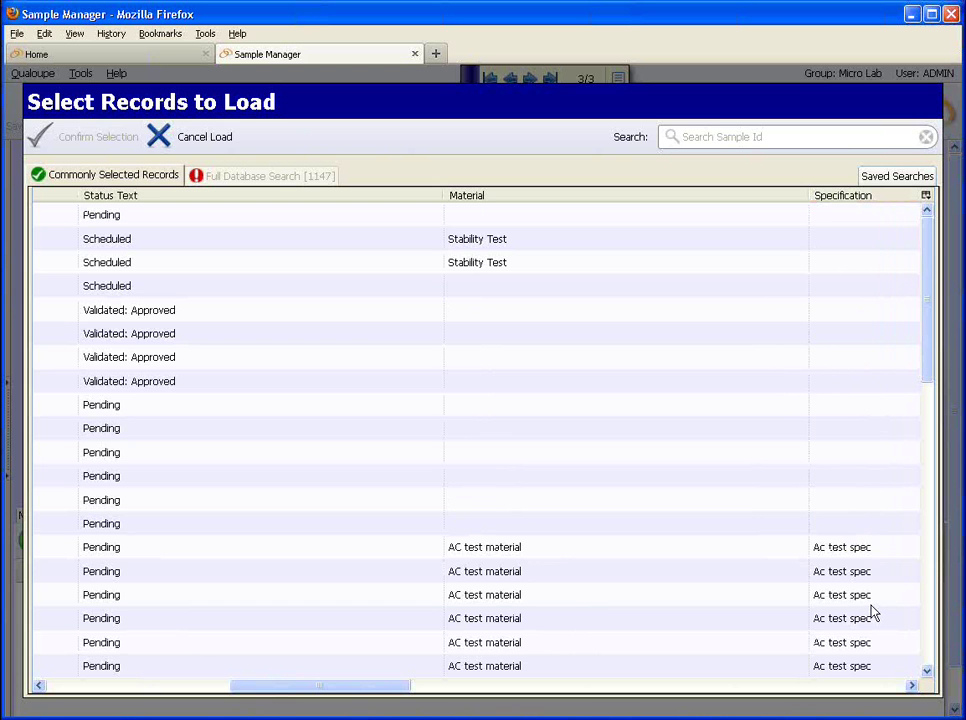
drag(936, 345, 916, 576)
scroll(916, 576, up, 2)
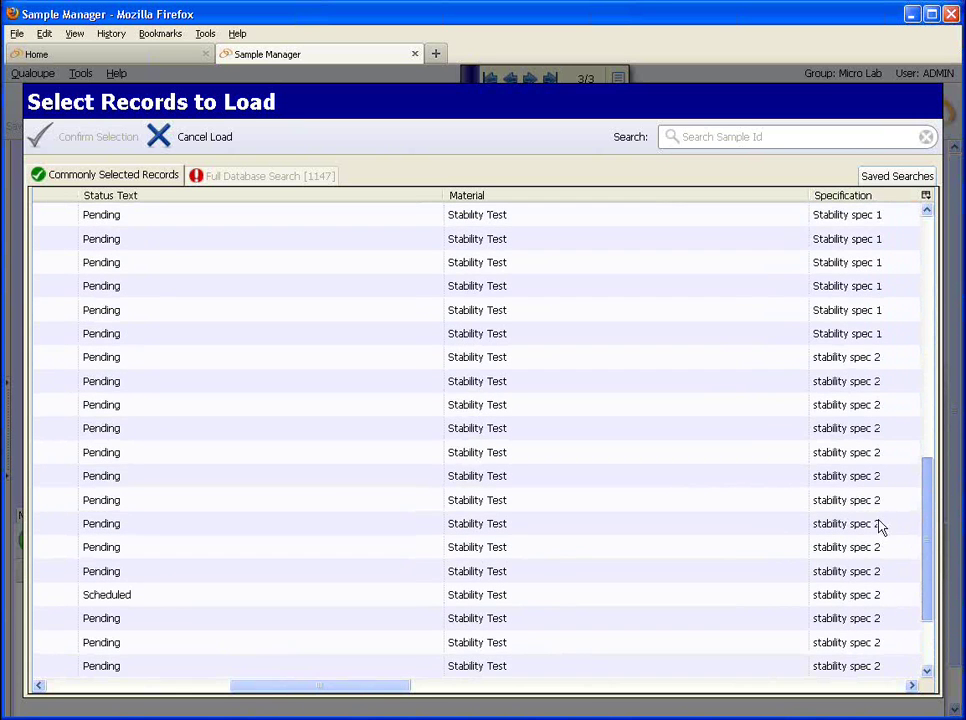
scroll(847, 403, up, 10)
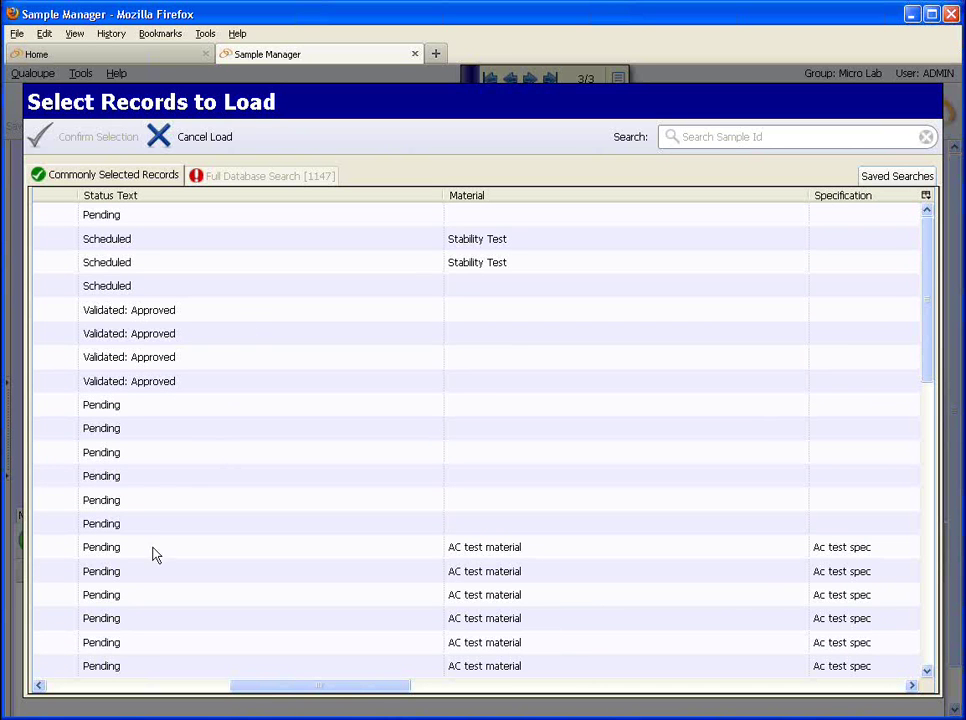
Load samples 481/24/12, 128/08/12, 129/08/12, 130/08/12 and 477/24/12, and show the full record list
click(50, 686)
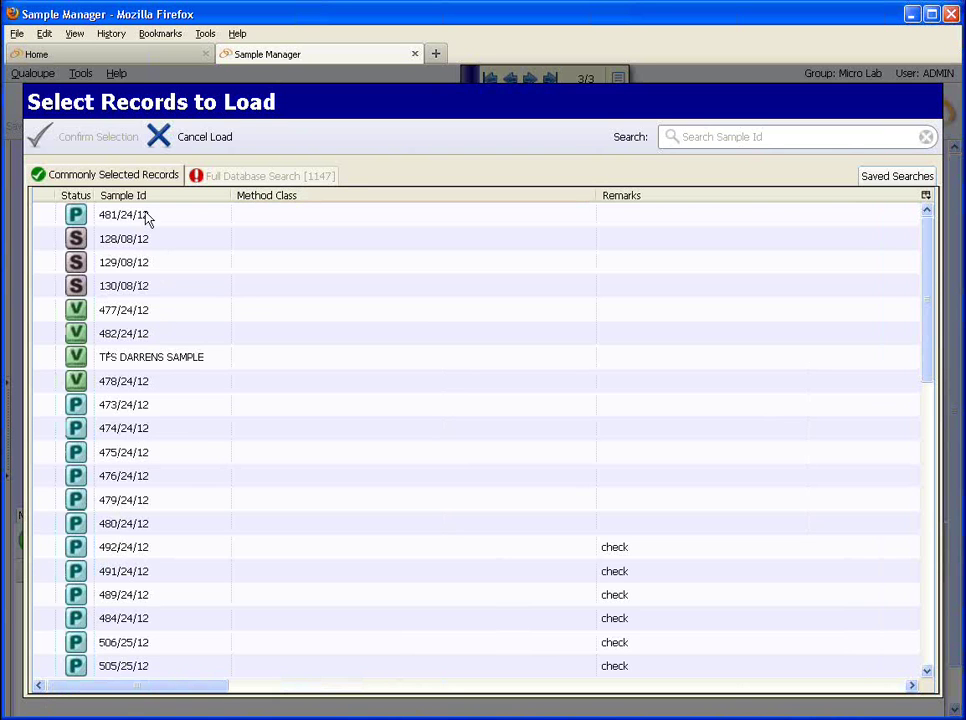
shift+click(130, 245)
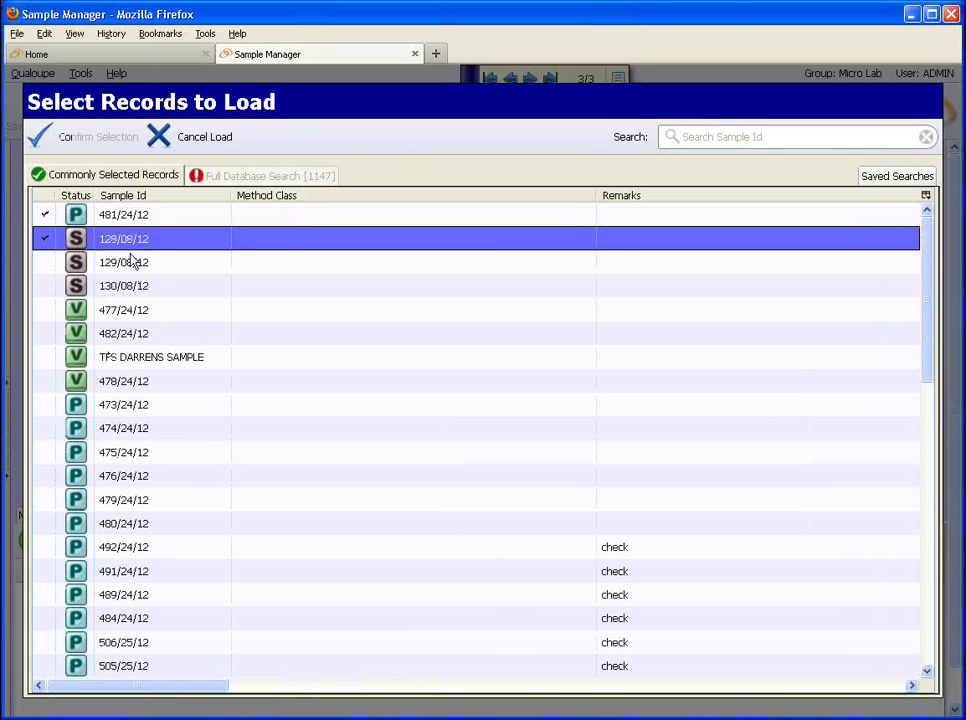
shift+click(133, 264)
shift+click(127, 290)
shift+click(128, 312)
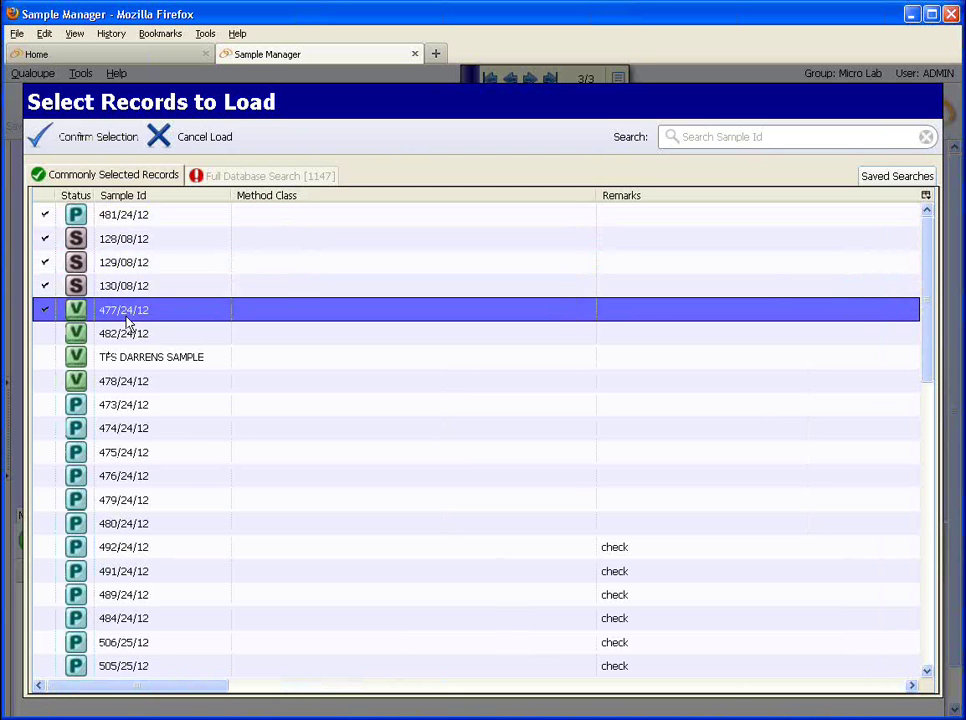
click(98, 150)
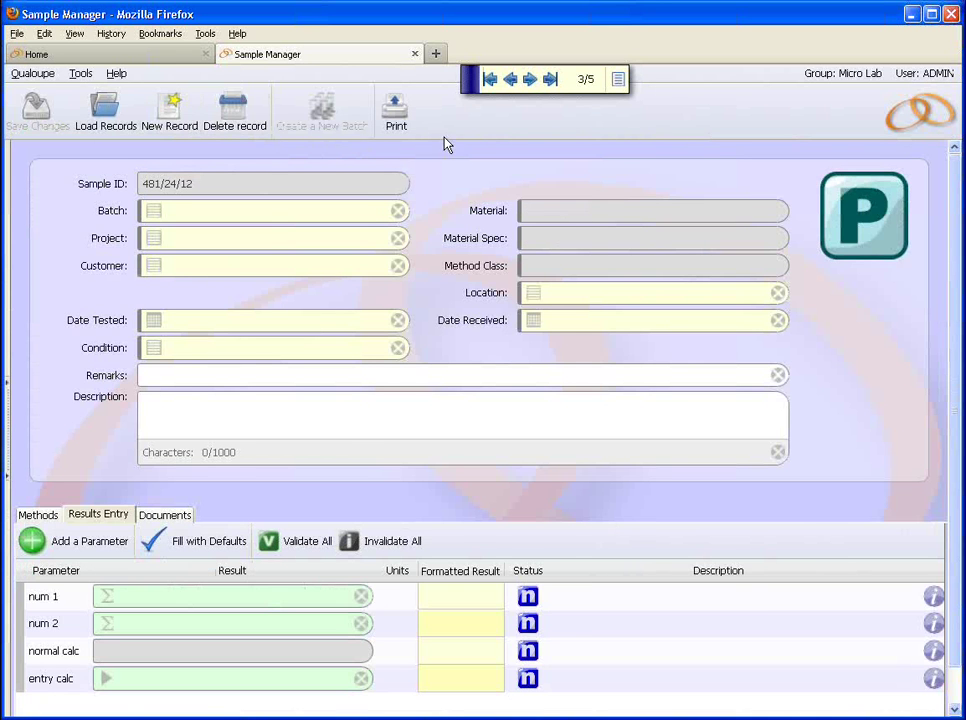
click(620, 82)
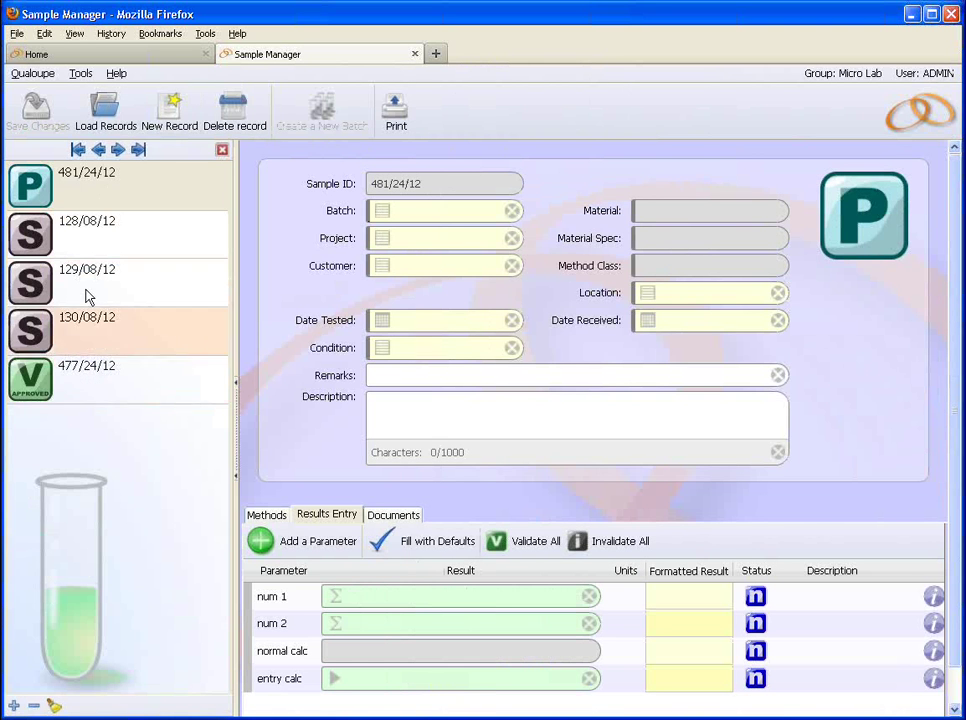
Mark a range of samples to load starting at 477/24/12, add 481/24/12 and 479/24/12, unmark 477/24/12, and cancel the load
click(115, 119)
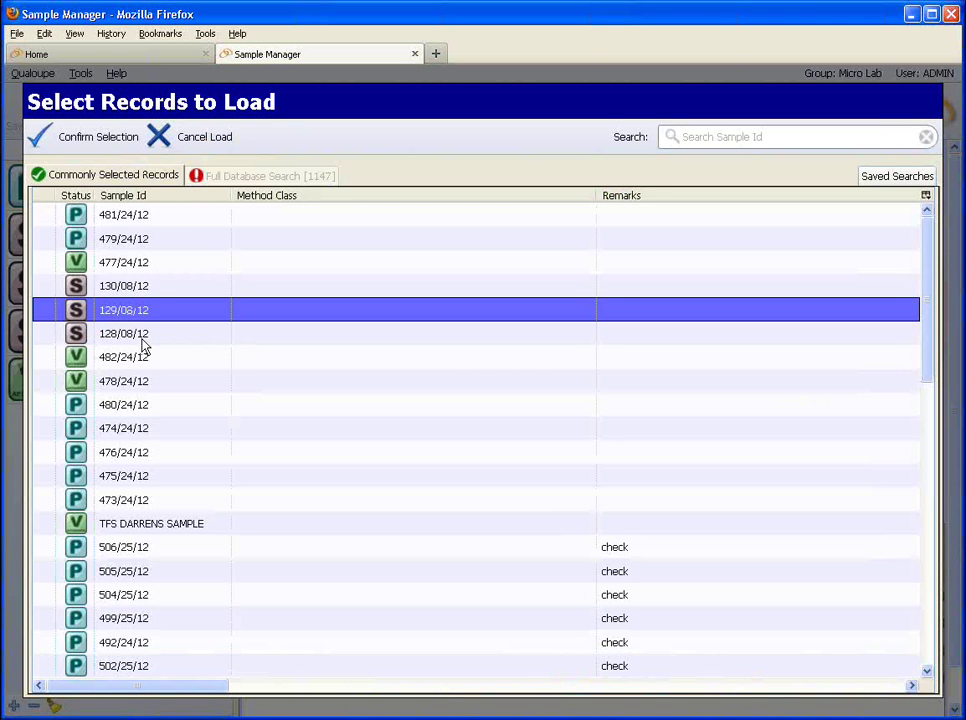
click(131, 264)
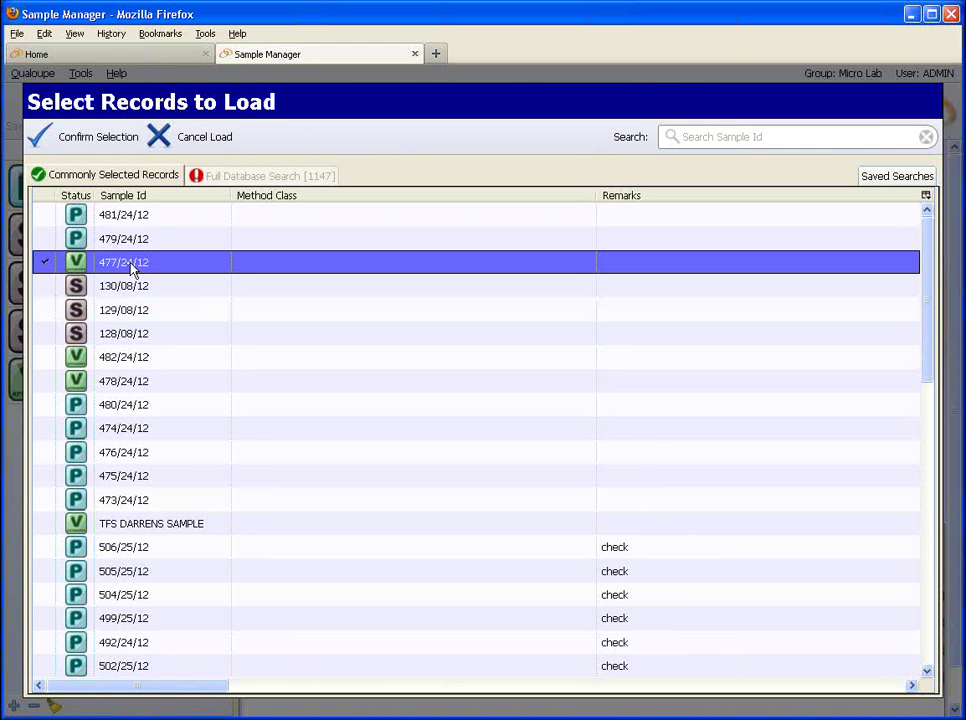
shift+click(131, 524)
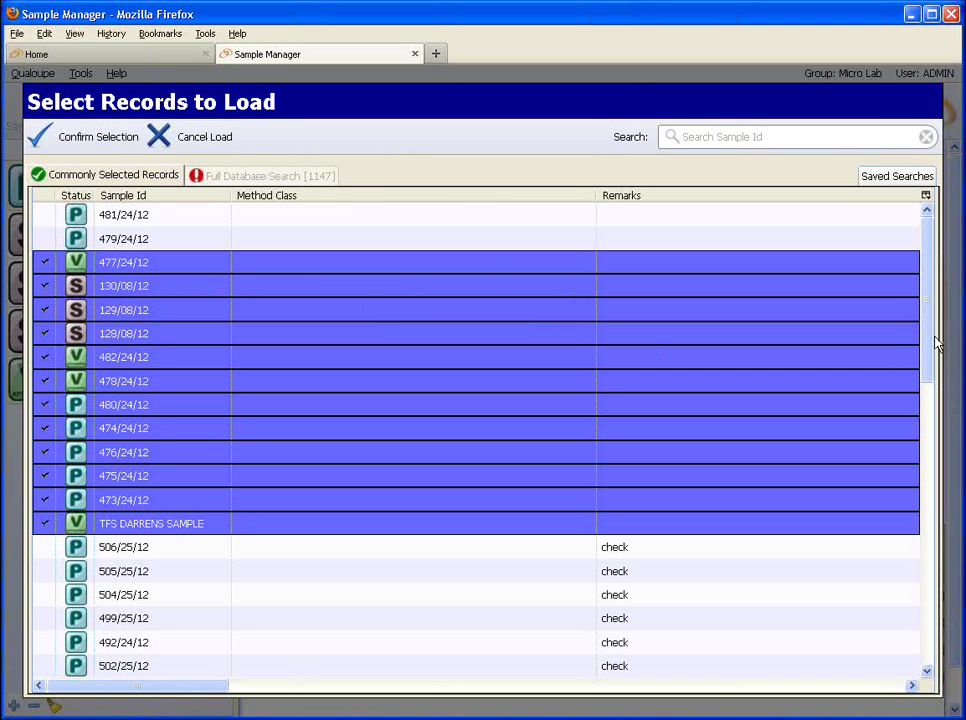
click(110, 218)
click(106, 240)
click(104, 263)
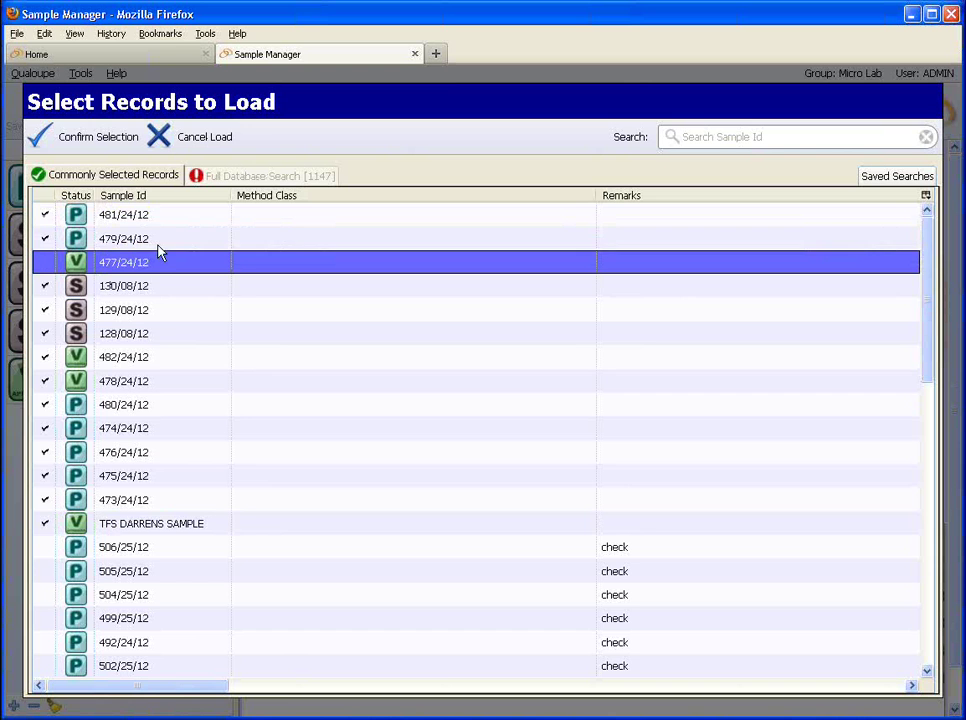
click(202, 142)
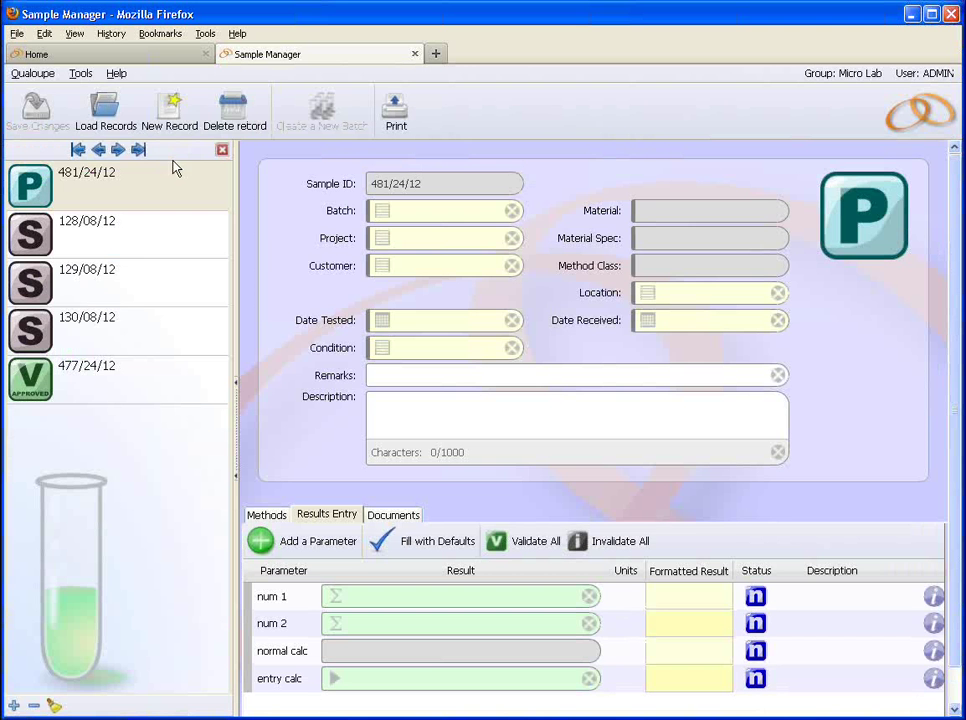
Look through the whole list of commonly selected records, and close it without loading anything
click(104, 110)
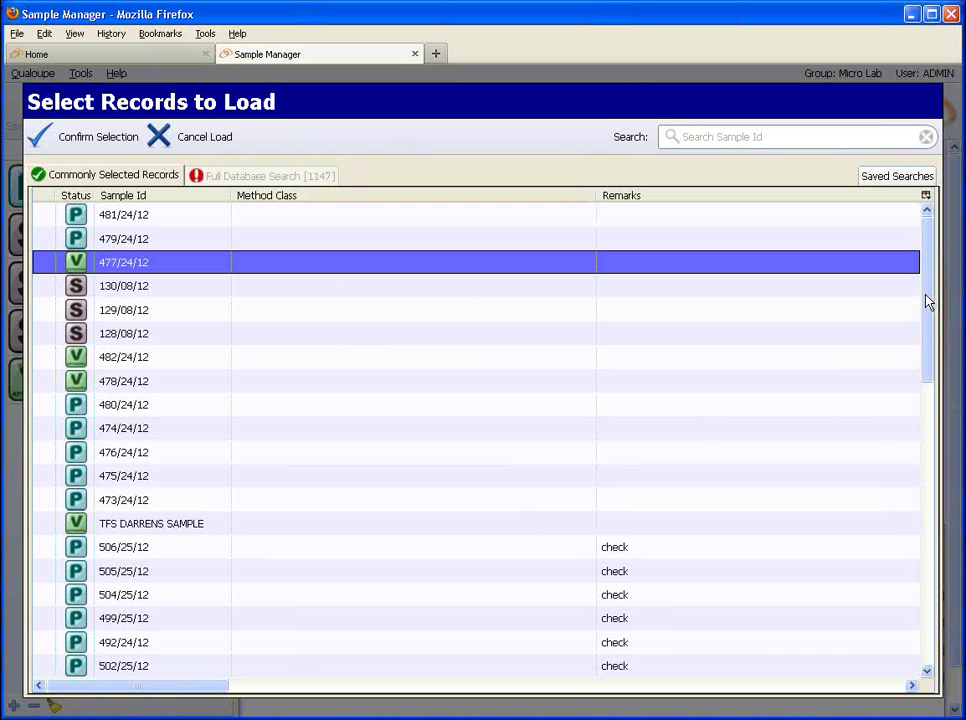
drag(929, 322, 919, 647)
scroll(897, 401, up, 10)
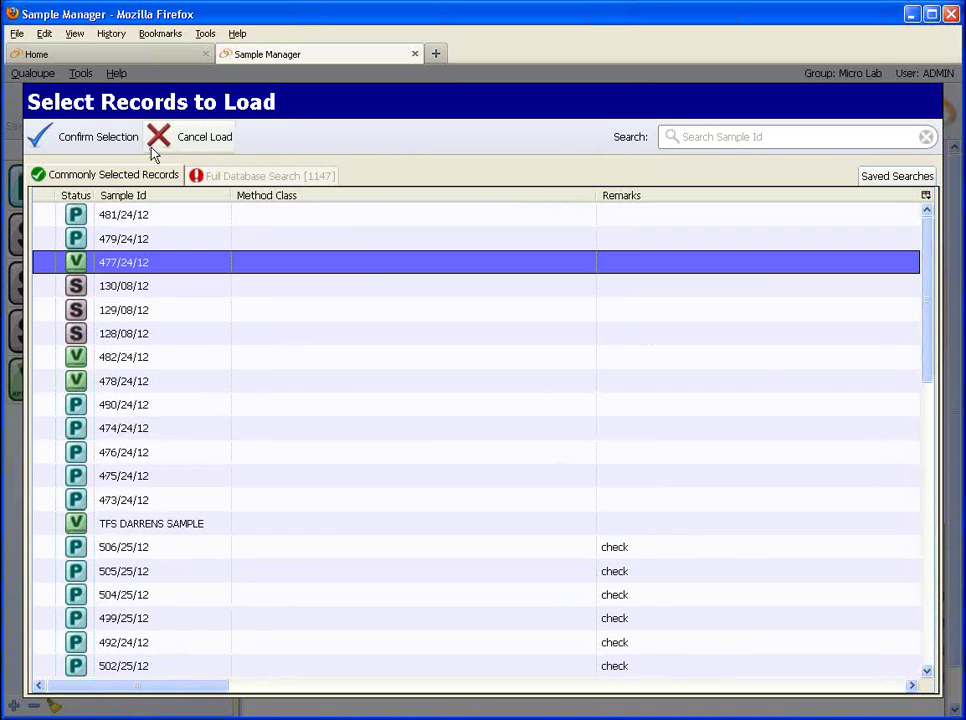
click(205, 140)
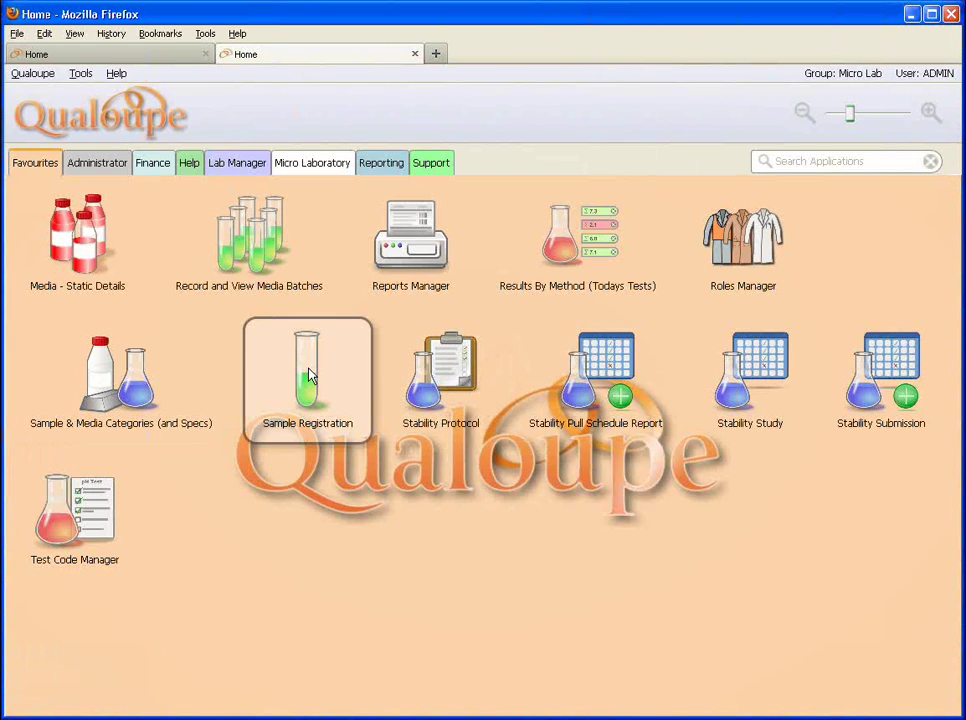
Open Sample Registration, filter the records to load by "ac", and check their Material and Specification columns
click(310, 375)
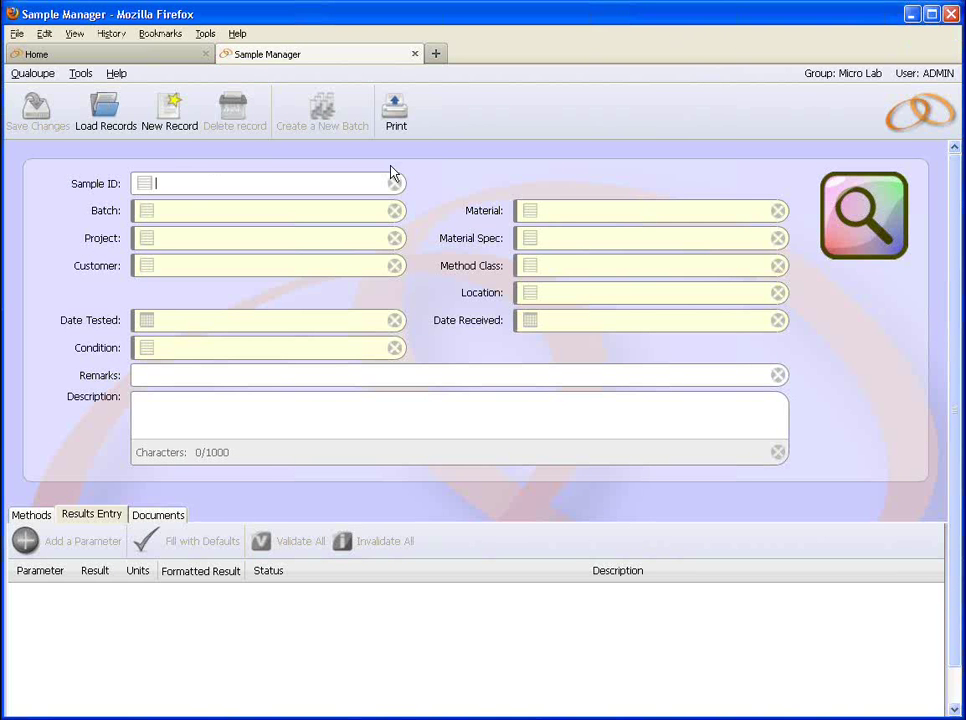
click(90, 104)
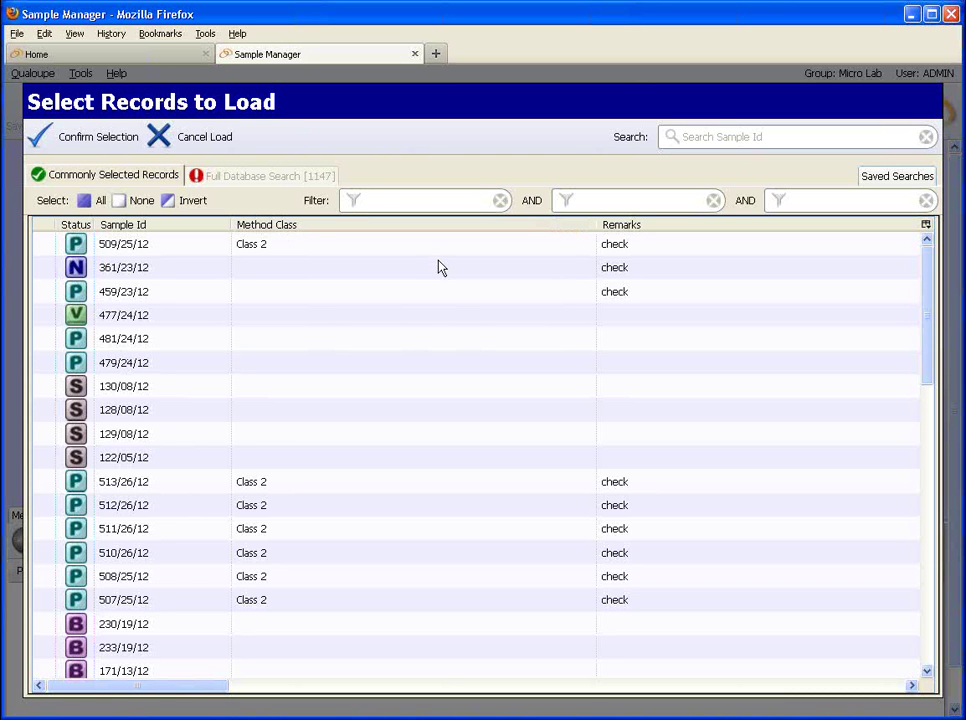
text(ac)
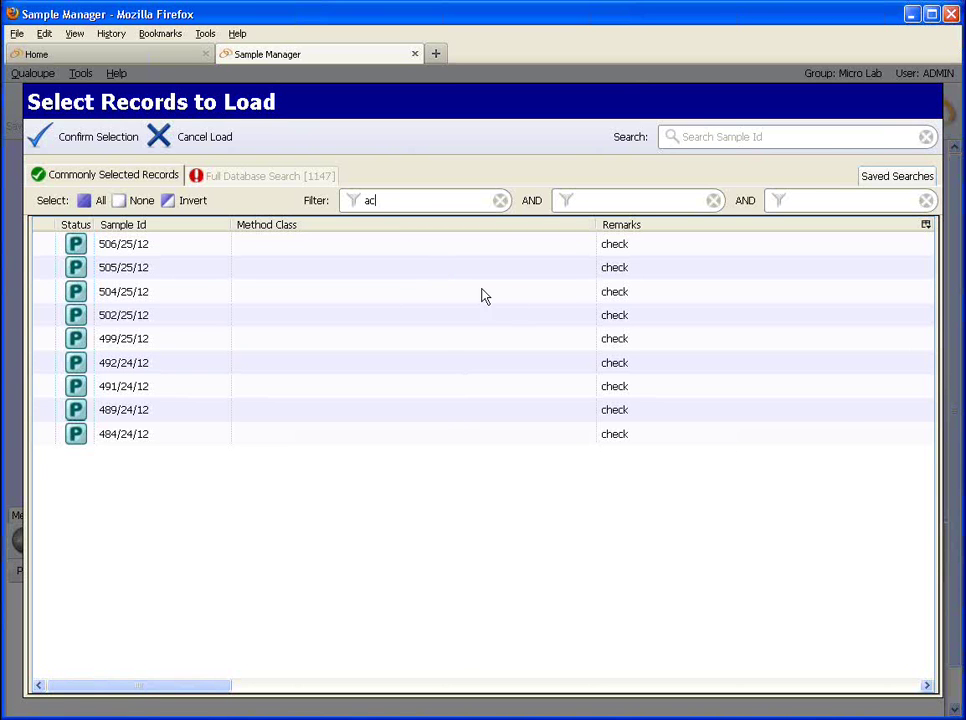
click(884, 689)
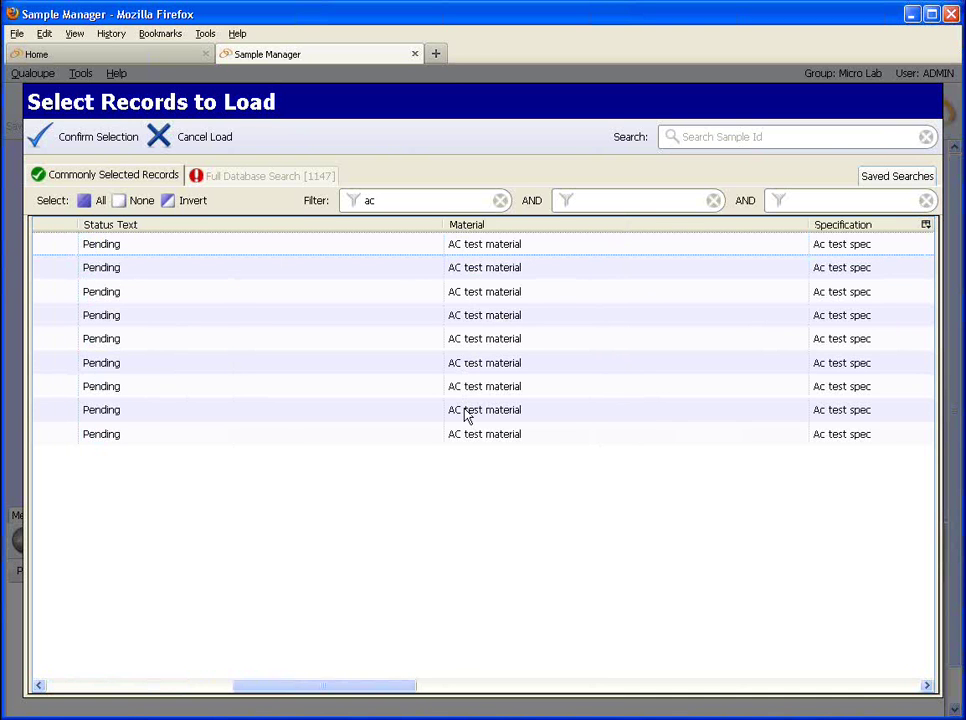
Check the Batch Id, Location and Customer Name columns, and filter the records by "class" instead of "ac"
click(906, 688)
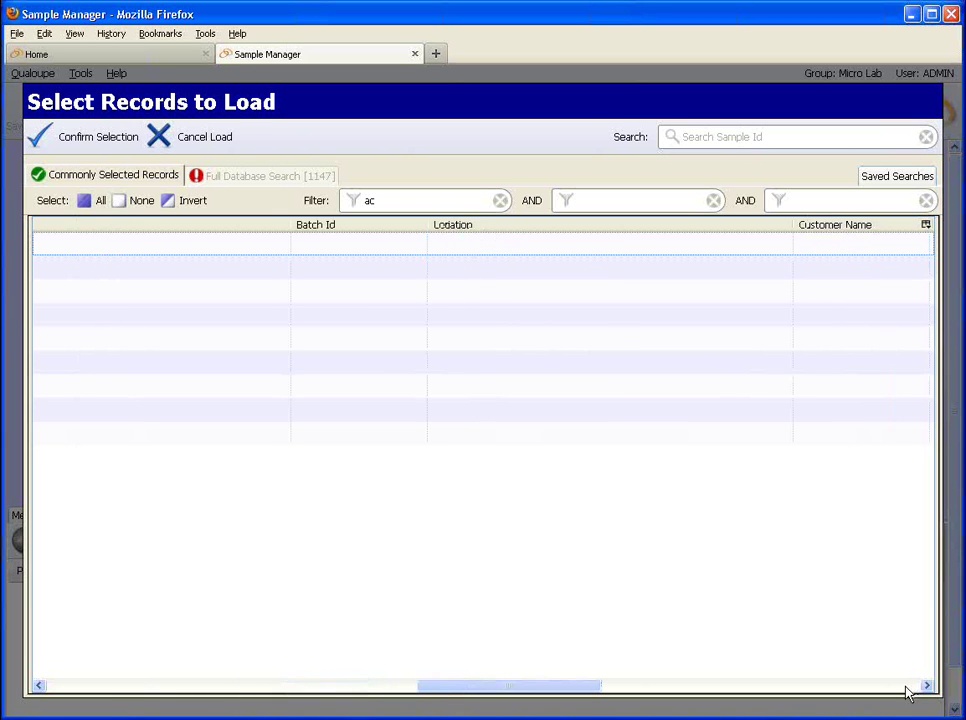
click(108, 689)
click(110, 689)
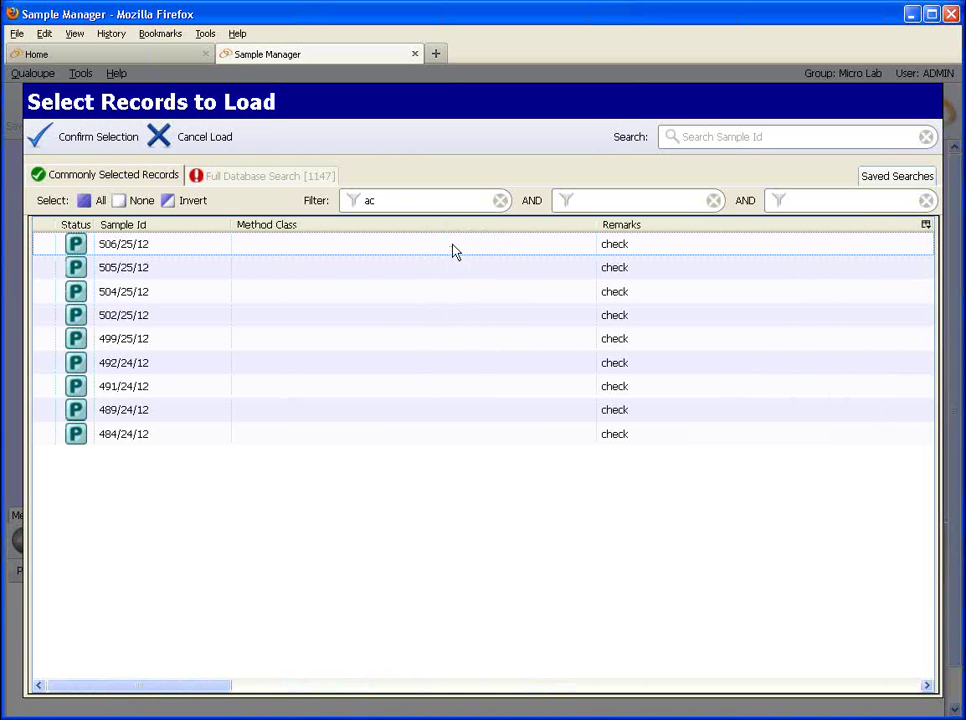
mouse_move(411, 200)
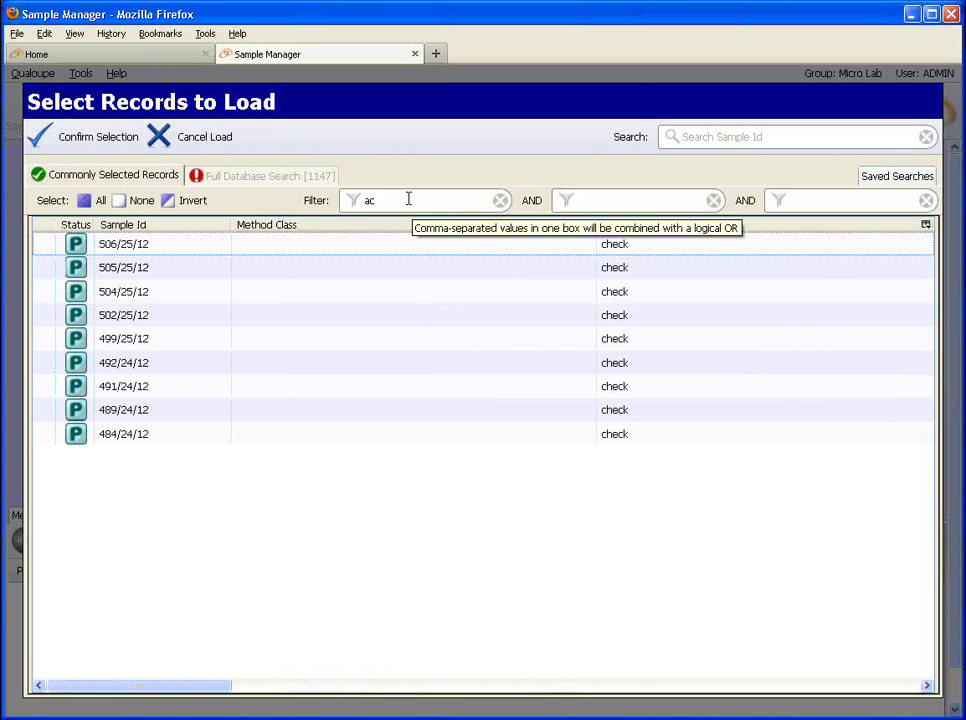
drag(411, 200, 364, 200)
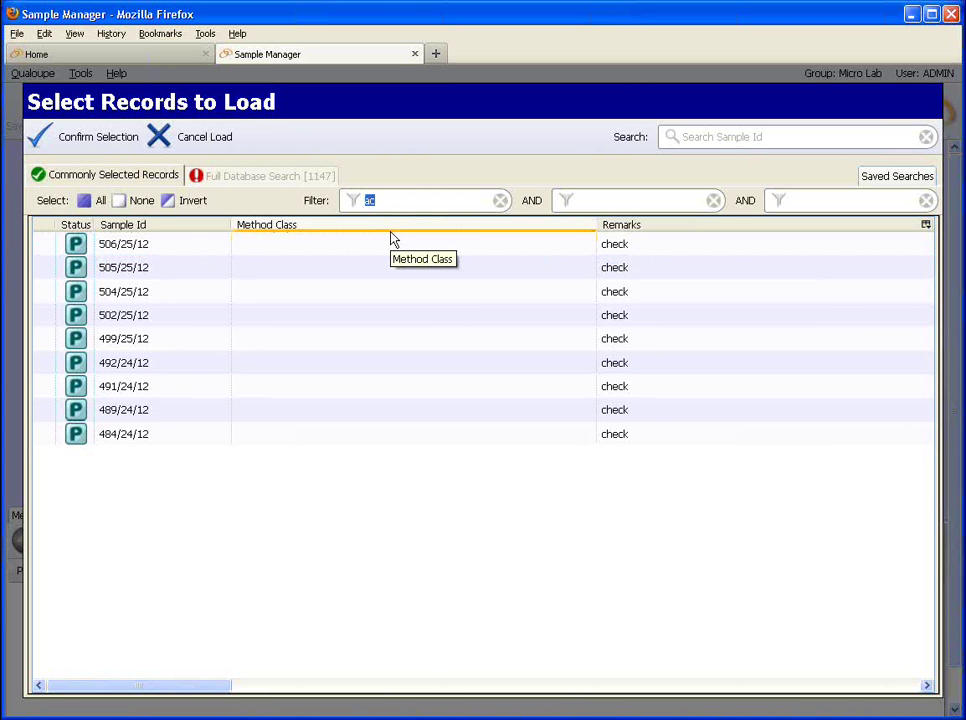
key(BackSpace)
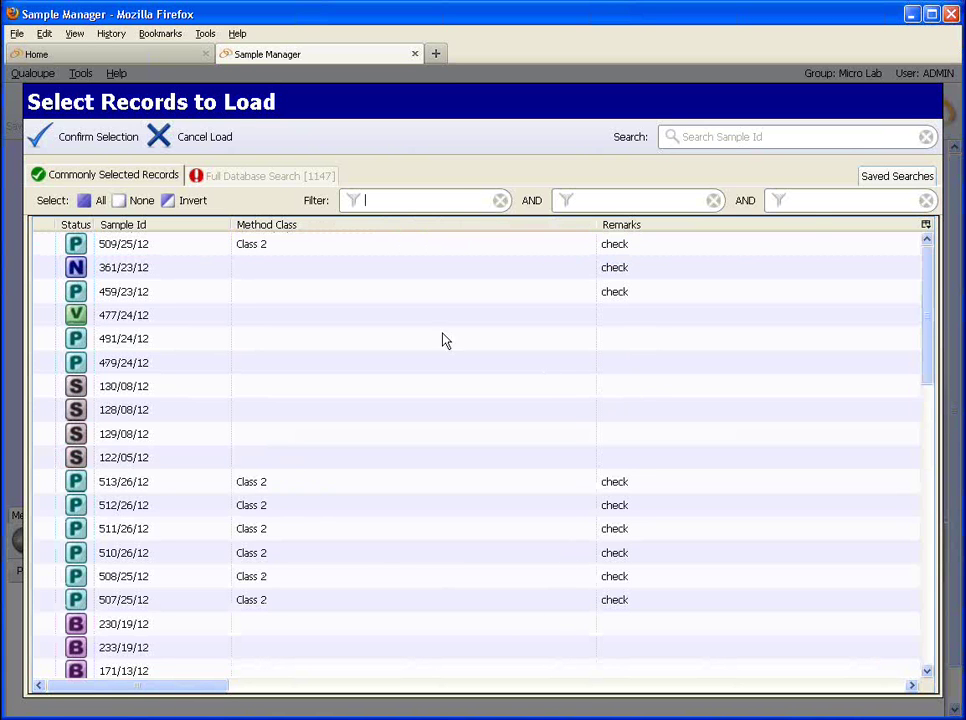
text(class)
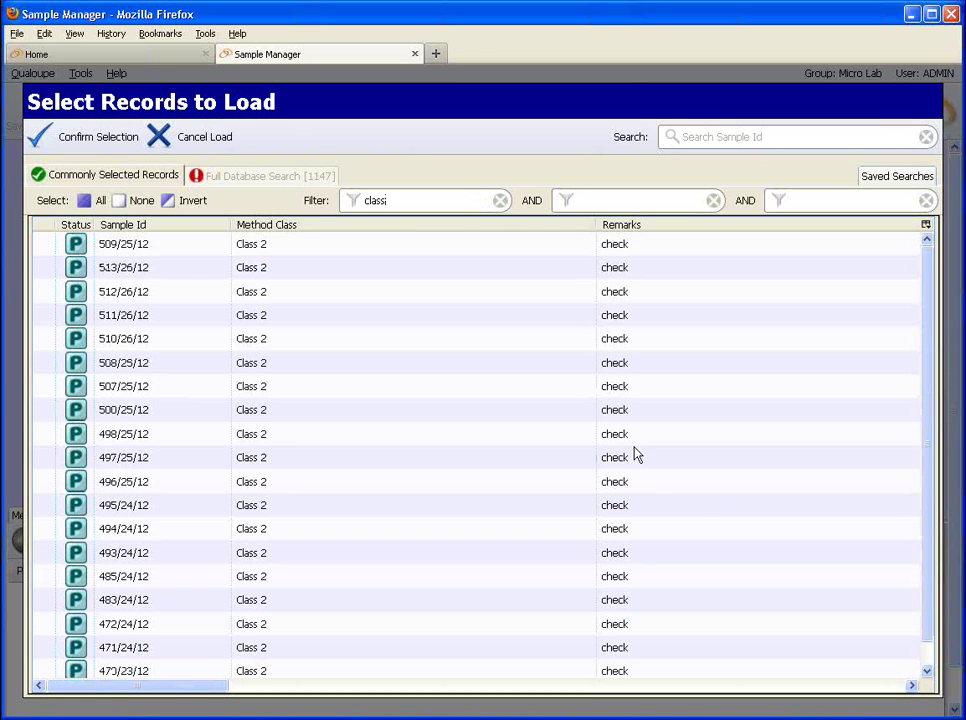
click(928, 667)
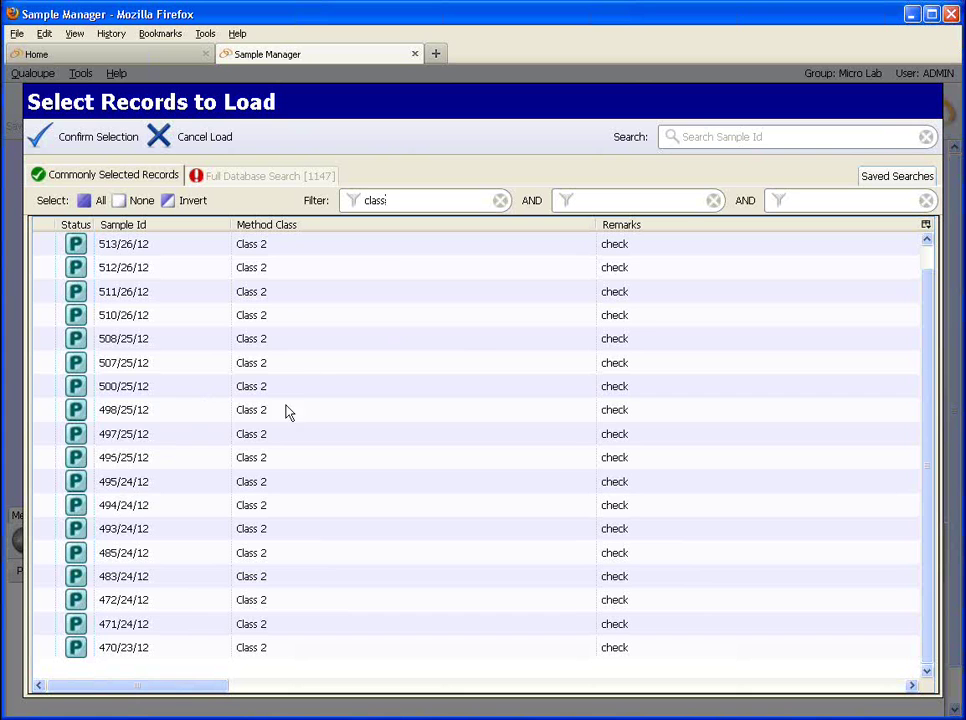
Filter the records to those matching both "49" and "class", using two separate AND conditions
drag(388, 201, 363, 196)
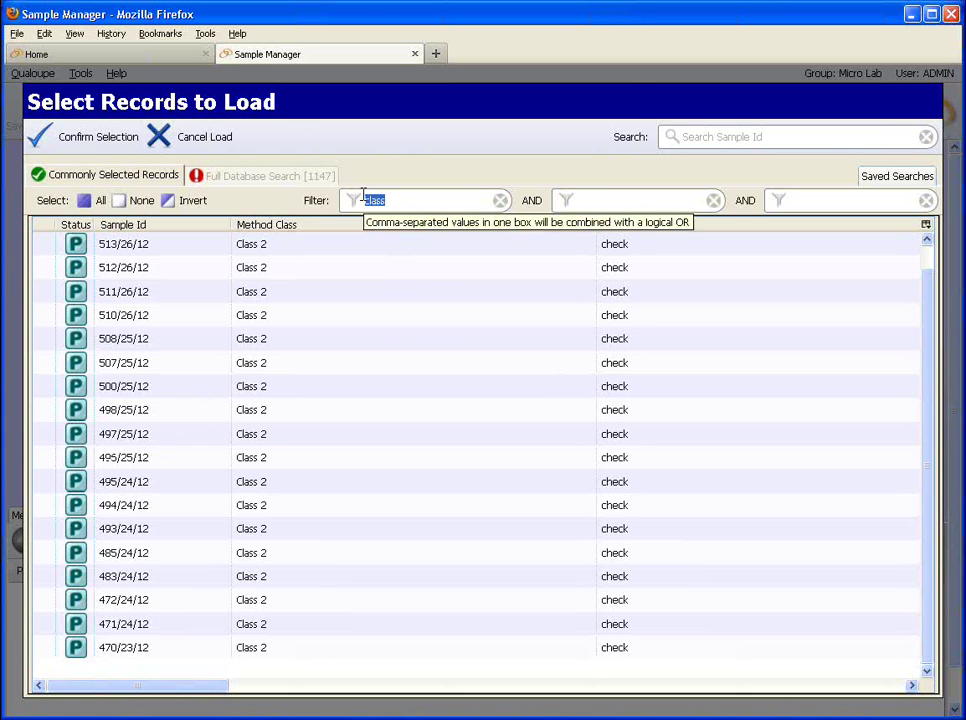
text(4)
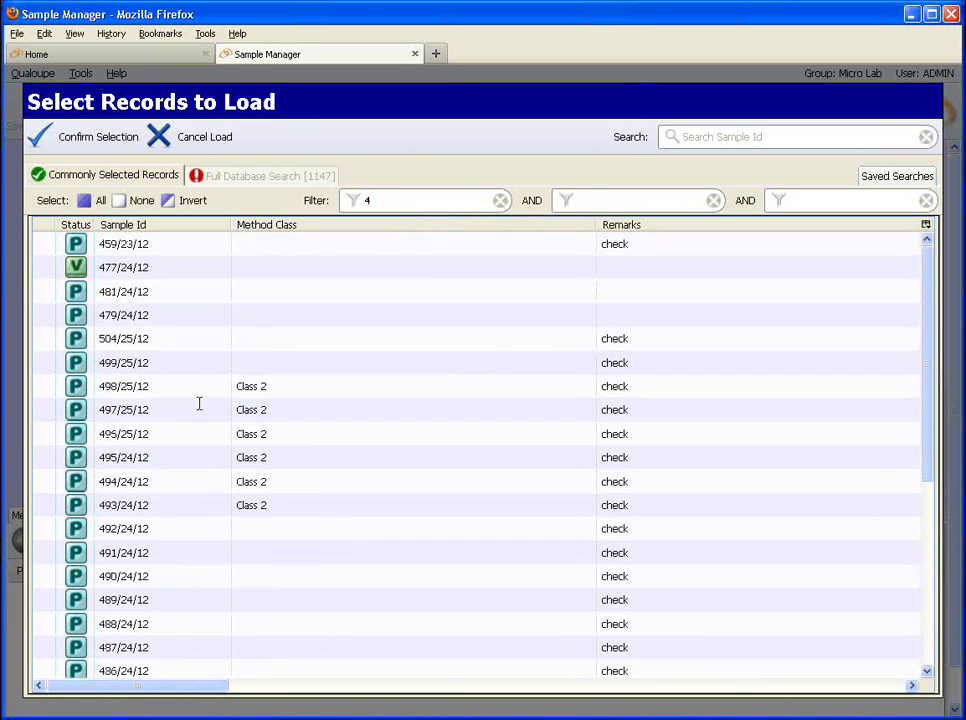
text(9)
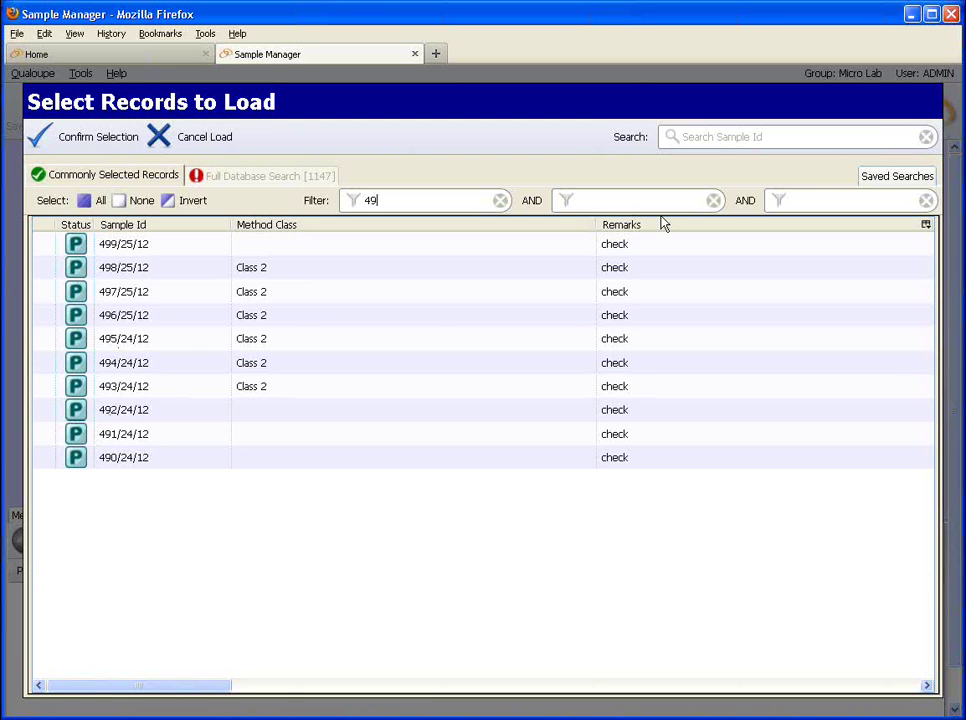
click(624, 200)
text(class)
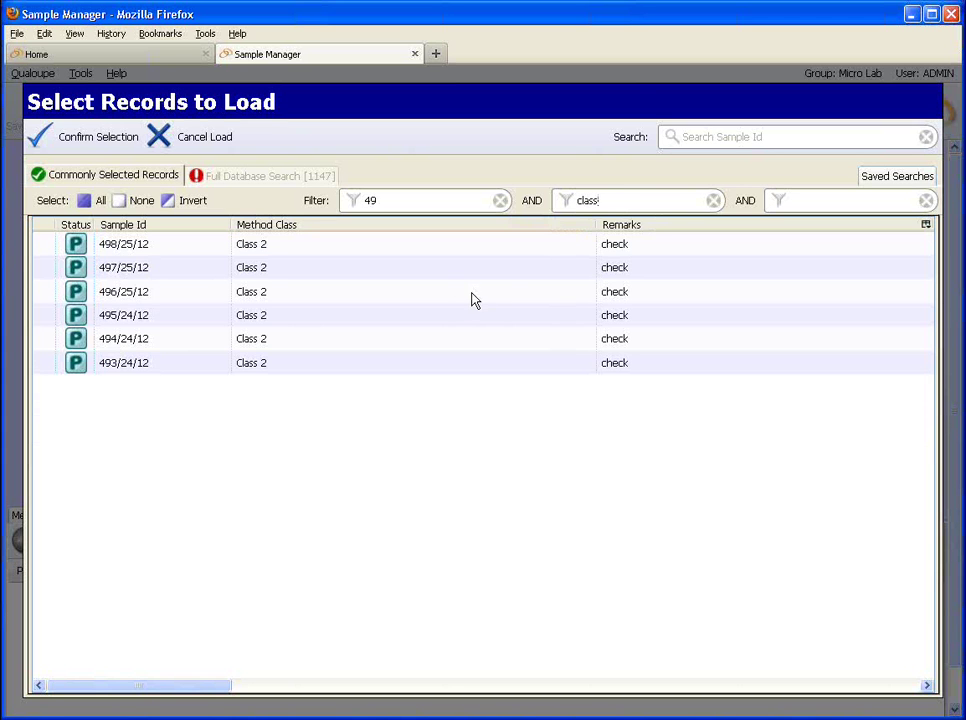
Clear the second filter condition and extend the first one to "49,class" to match either value
text(,)
key(BackSpace)
double_click(578, 200)
key(BackSpace)
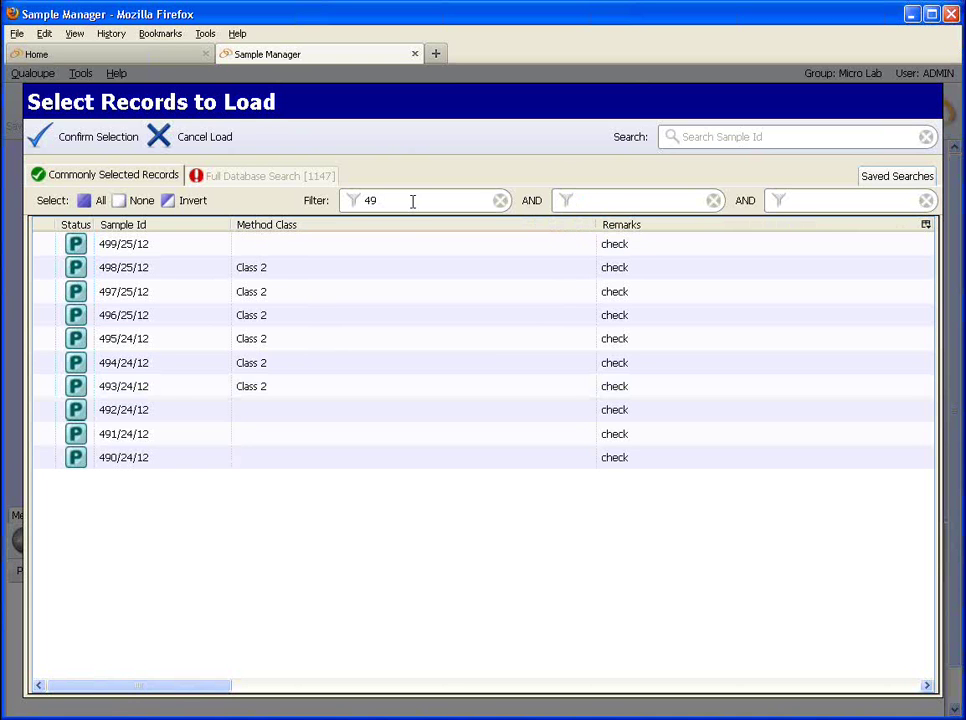
click(412, 201)
text(,class)
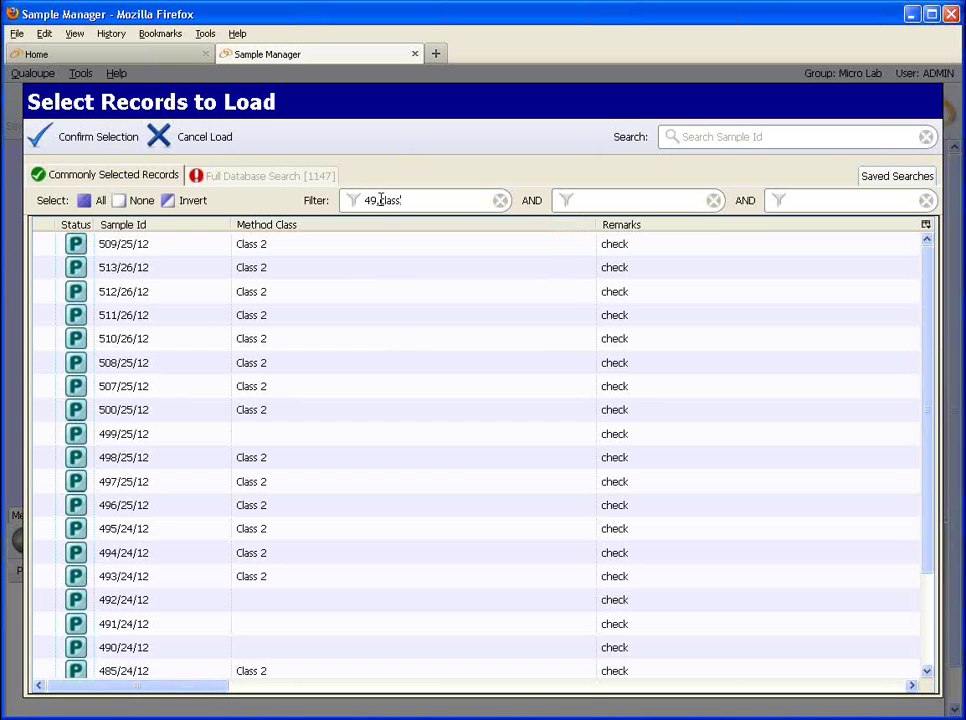
Reduce the first filter condition to "49" and set the second one to "class" again
key(BackSpace)
text(s)
key(BackSpace)
key(BackSpace)
key(BackSpace)
key(BackSpace)
key(BackSpace)
key(BackSpace)
click(578, 203)
text(clas)
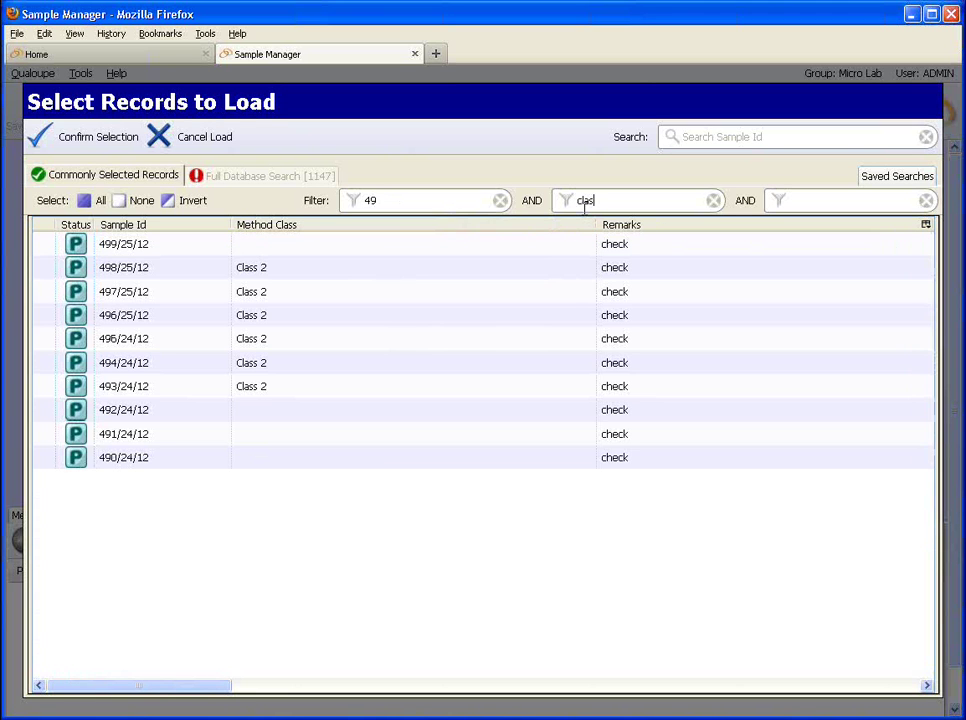
text(s)
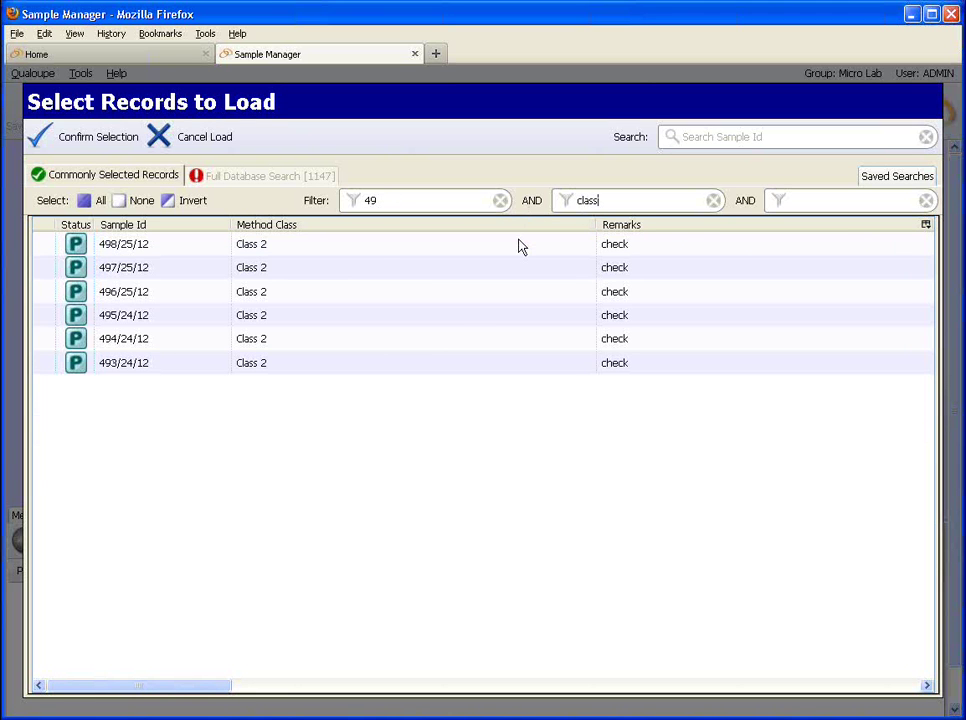
text(i)
key(BackSpace)
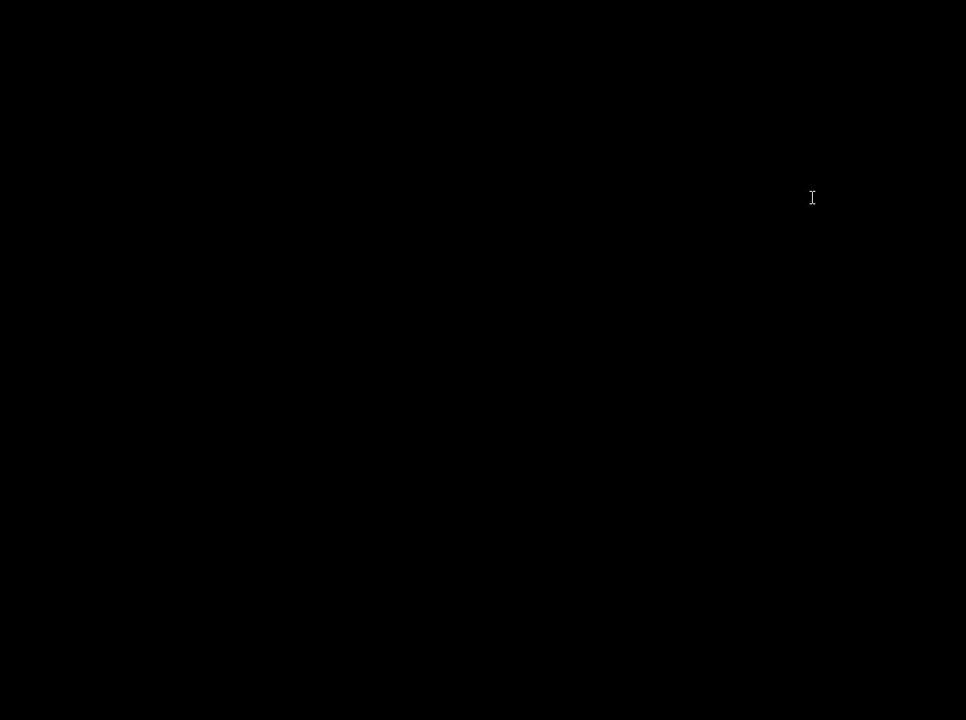
Filter the records by "49,class" in the first condition combined with "25" in the second
click(410, 200)
text(,class)
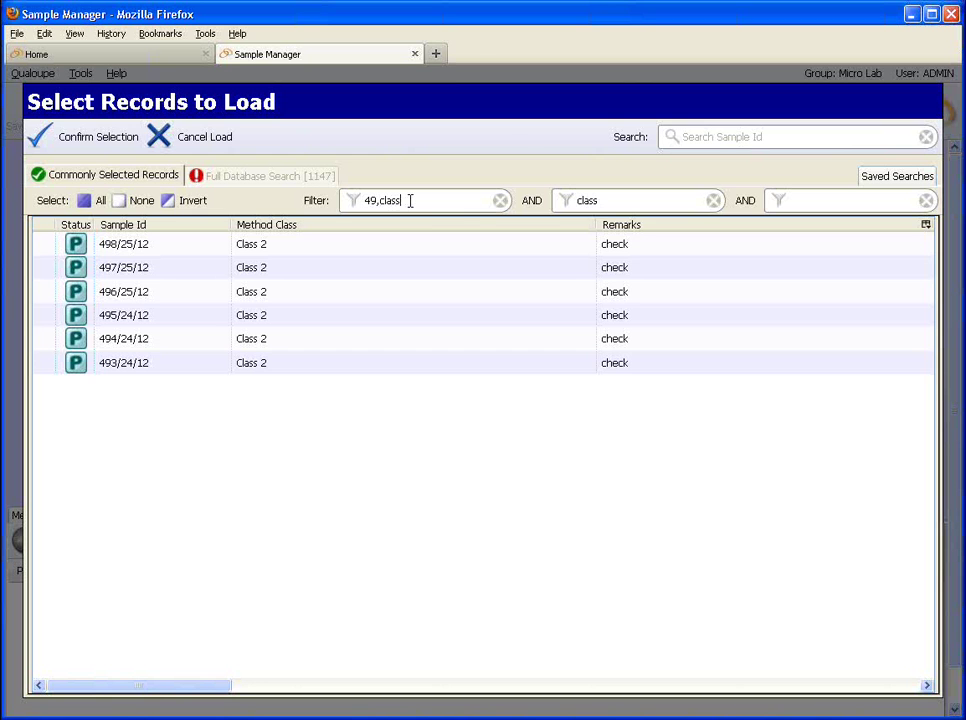
click(610, 200)
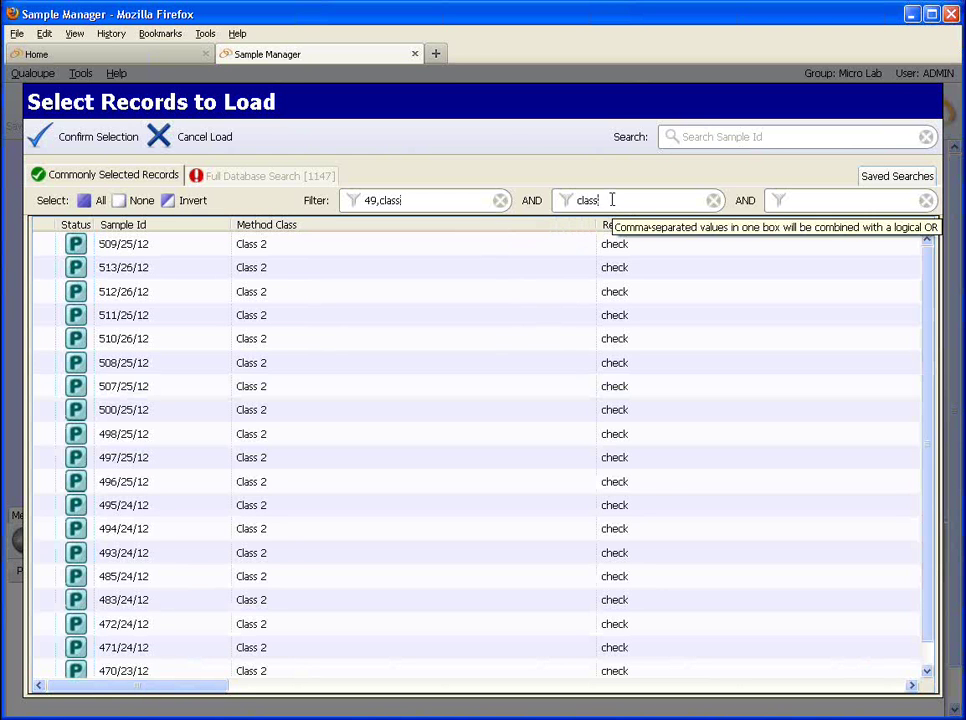
key(BackSpace)
key(BackSpace)
key(BackSpace)
key(BackSpace)
key(BackSpace)
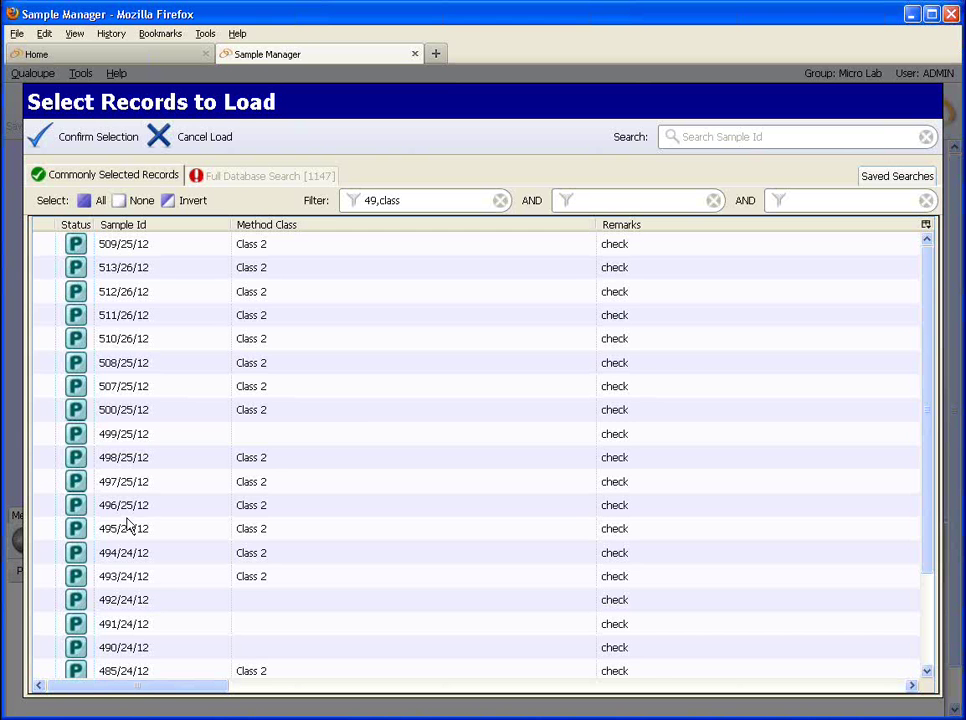
text(25)
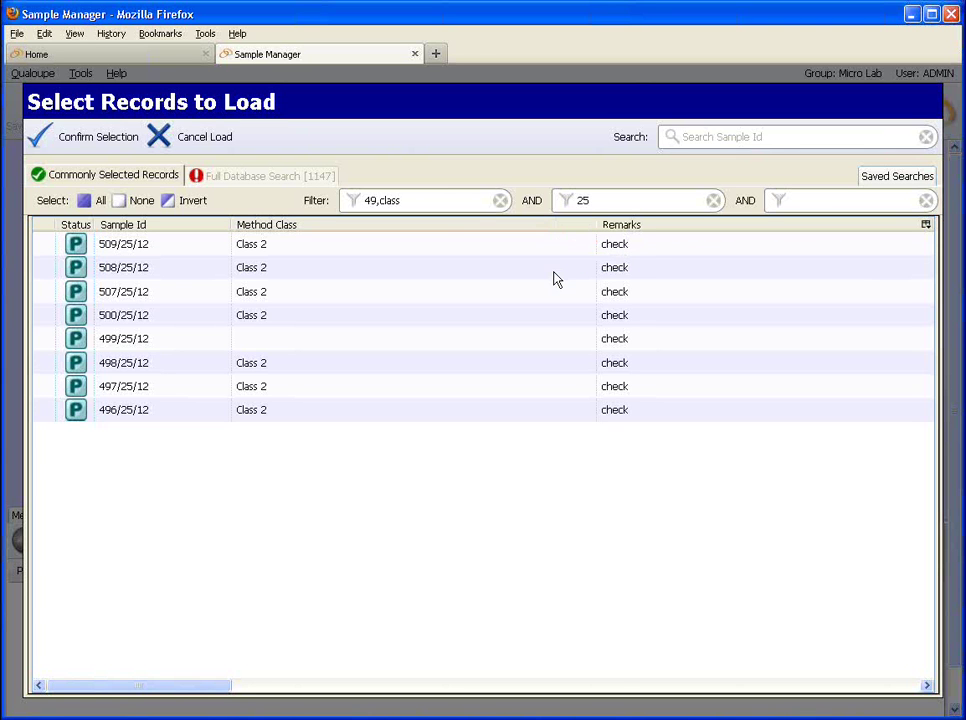
Clear both filter conditions to list all commonly selected records
key(BackSpace)
key(BackSpace)
click(427, 199)
key(BackSpace)
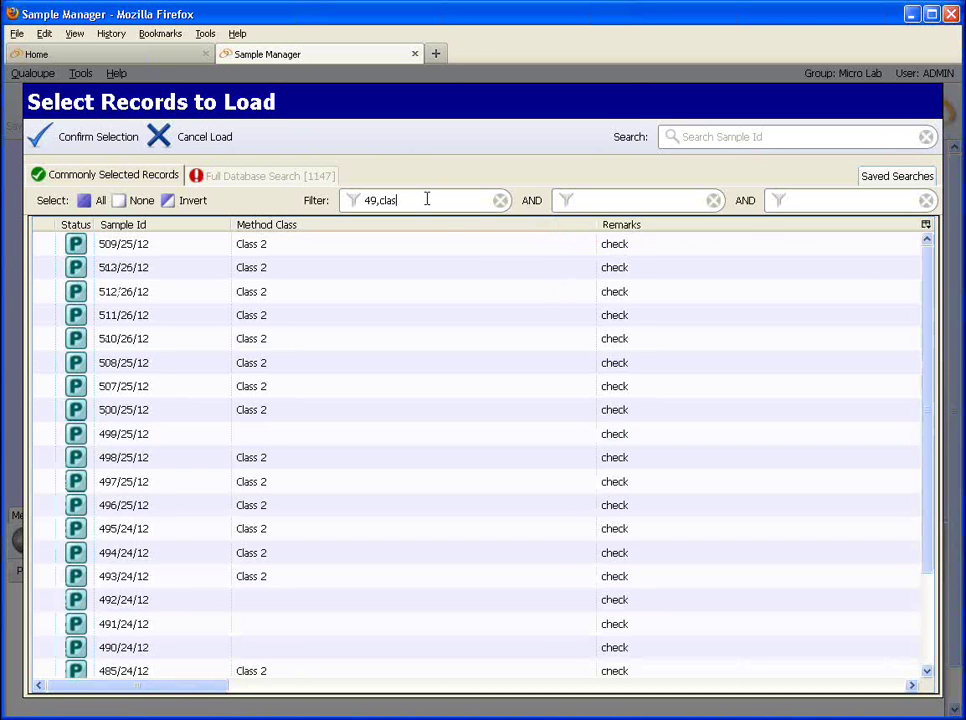
key(BackSpace)
key(BackSpace)
key(BackSpace)
key(BackSpace)
key(BackSpace)
key(BackSpace)
key(BackSpace)
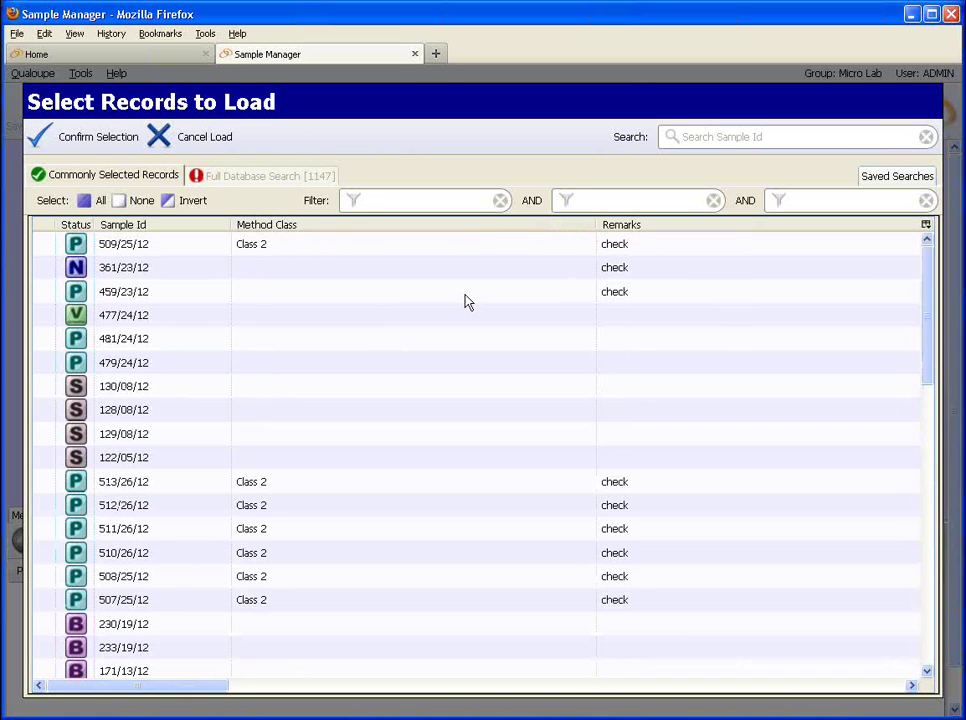
Filter the records by "2" and check the matching records' columns from Method Class through Sample Description
text(2)
click(192, 688)
drag(193, 688, 215, 688)
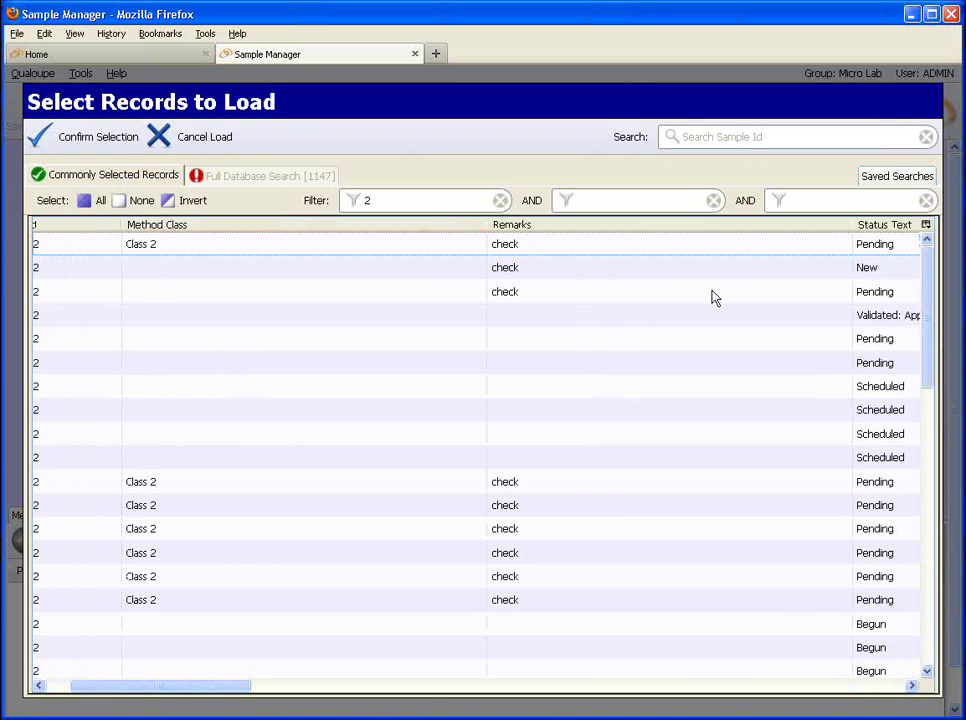
click(880, 688)
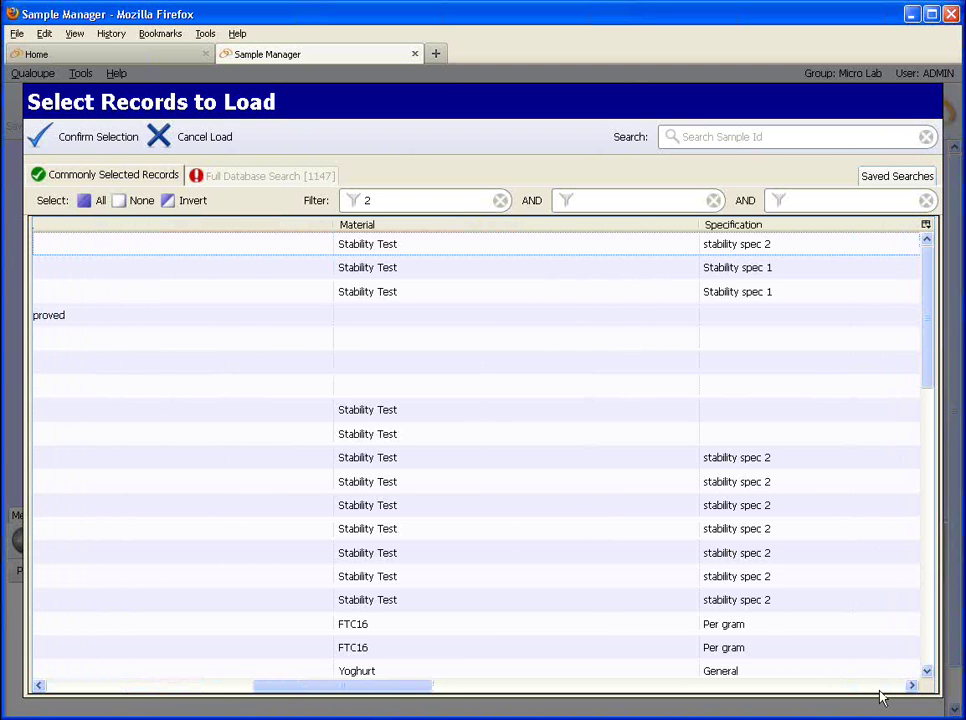
click(884, 688)
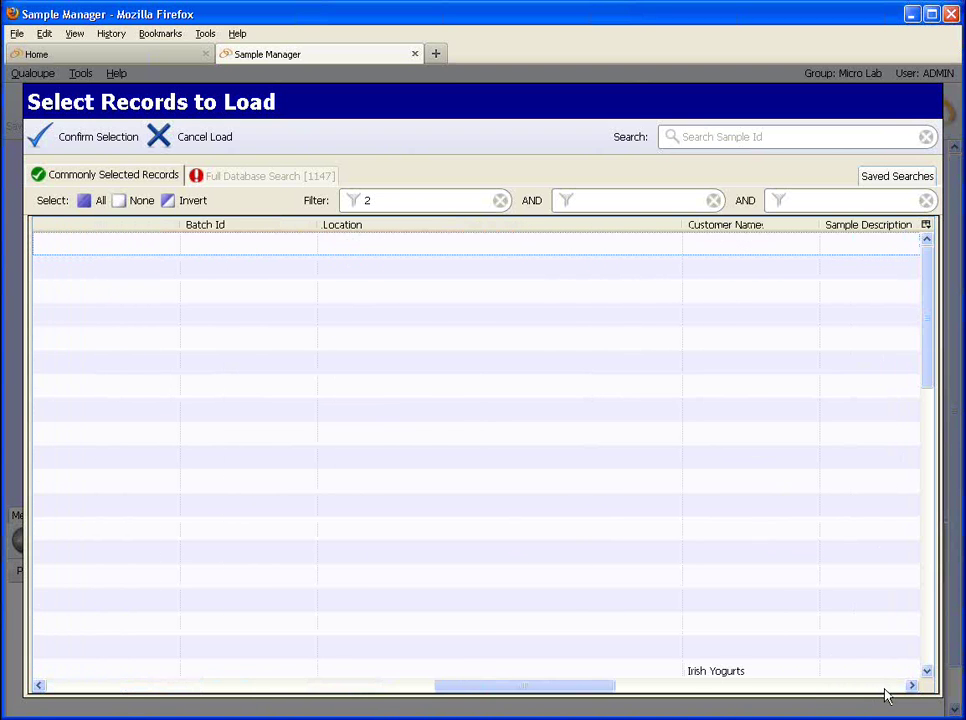
click(75, 688)
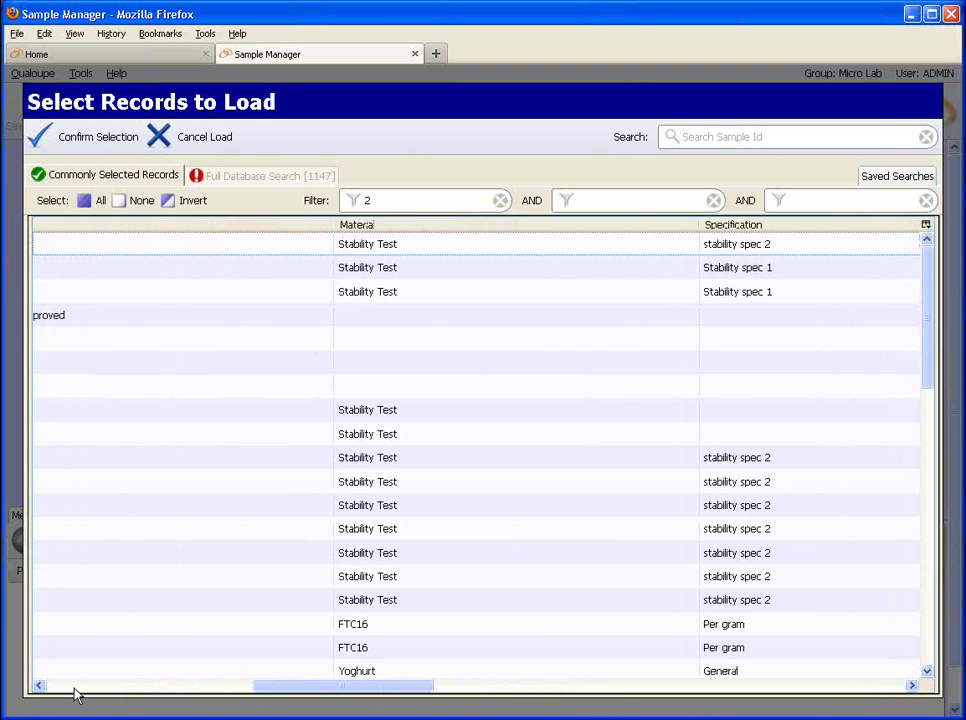
click(75, 688)
click(70, 688)
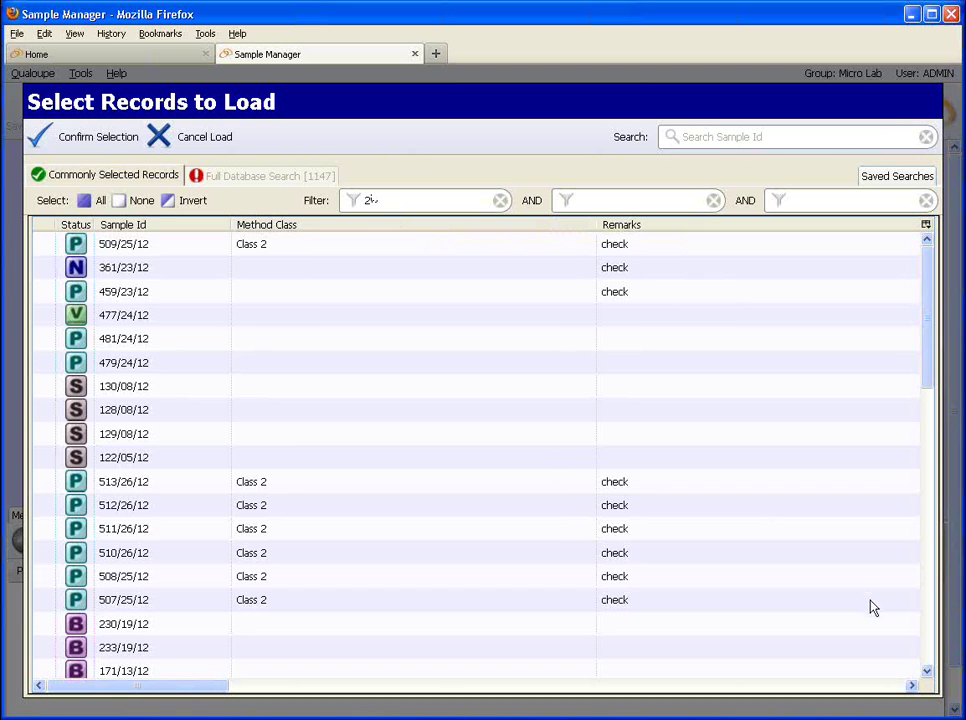
Look through the list of records filtered by "2~", and clear the filter
click(929, 660)
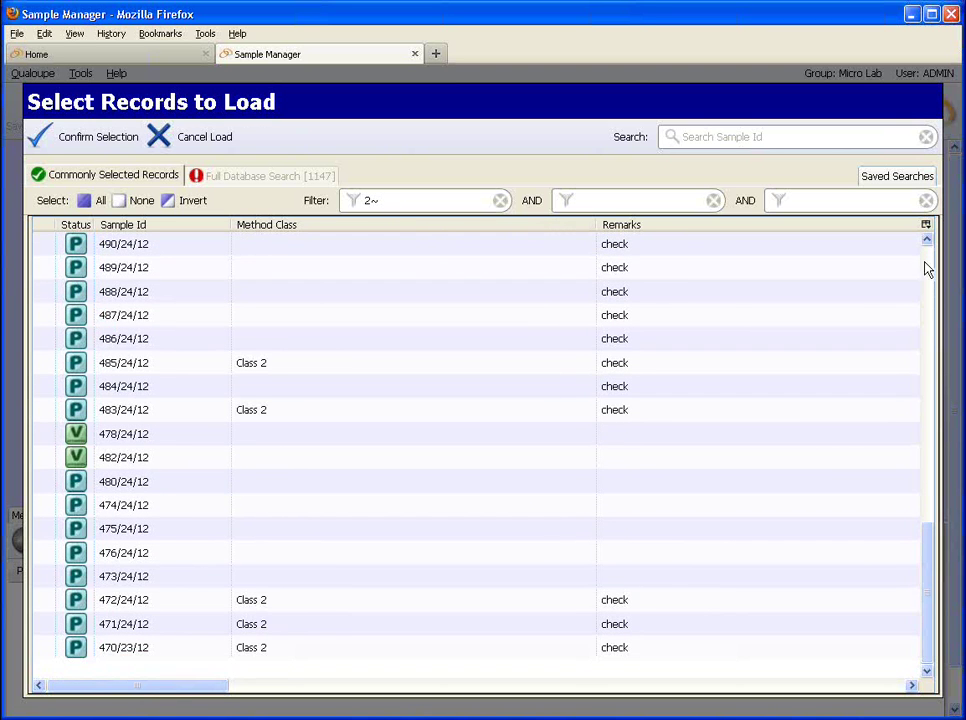
click(929, 262)
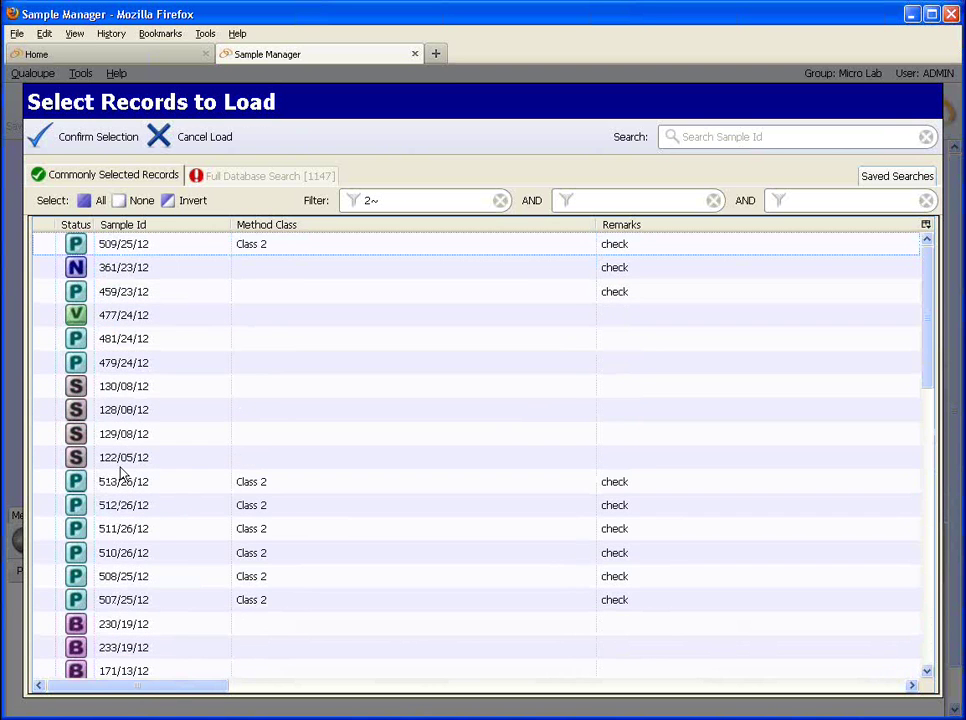
drag(386, 203, 361, 203)
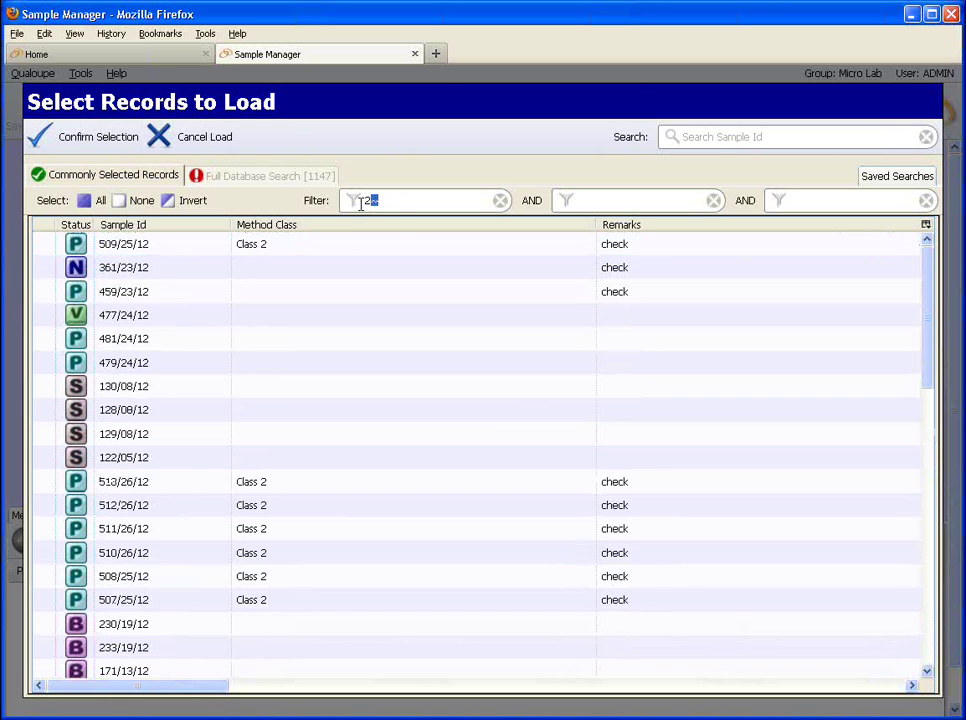
key(BackSpace)
Filter the records by "pi", check their Status Text, Material and Specification columns, and change the filter to "pending"
click(877, 687)
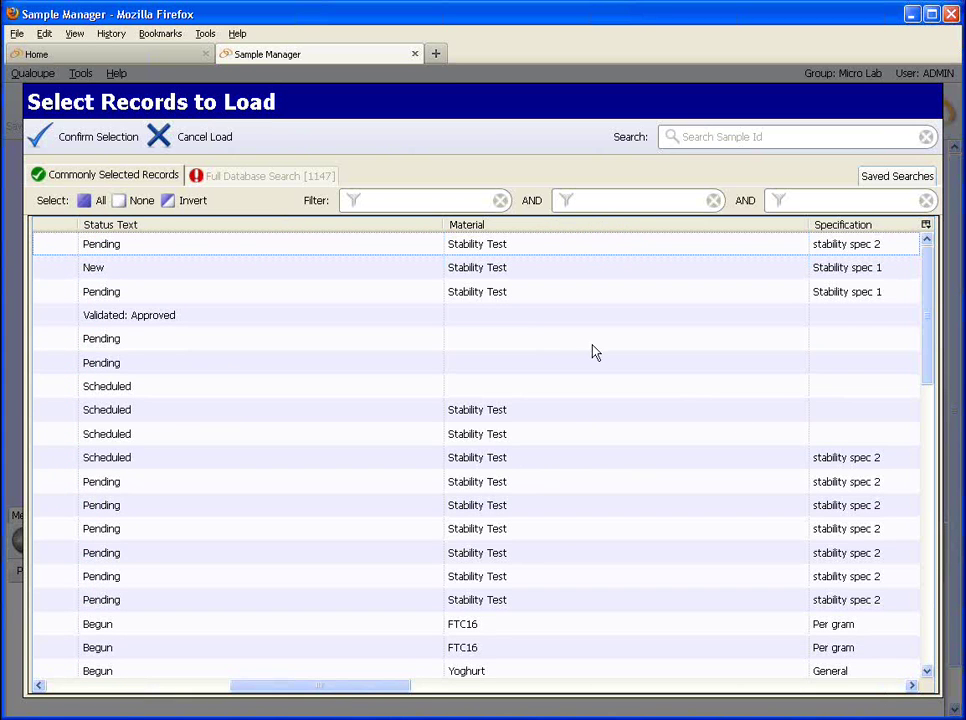
click(403, 200)
text(pi)
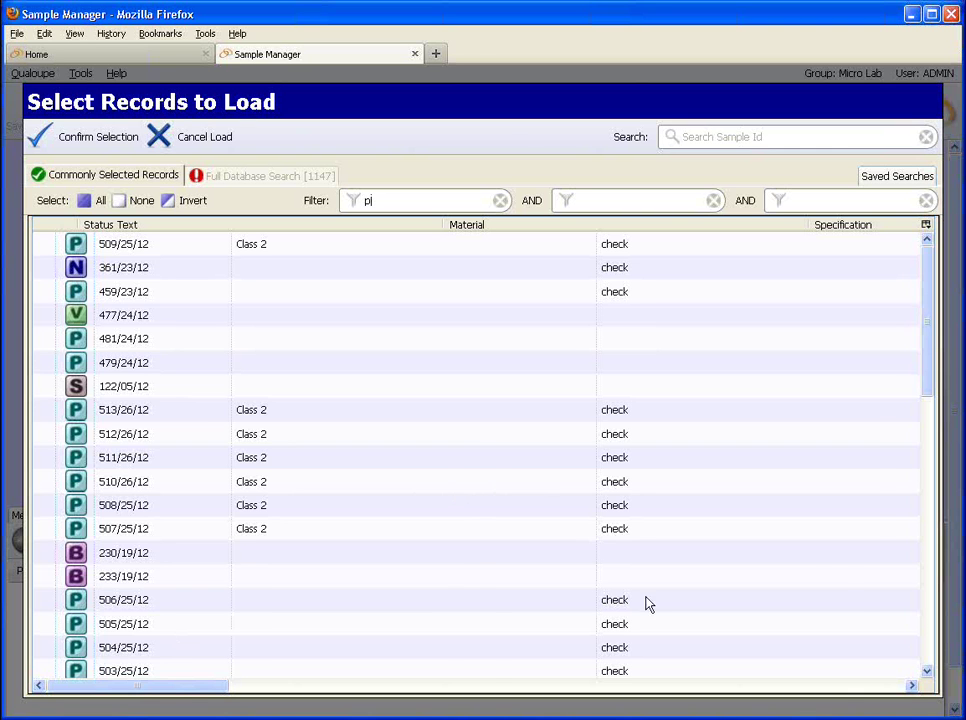
click(851, 692)
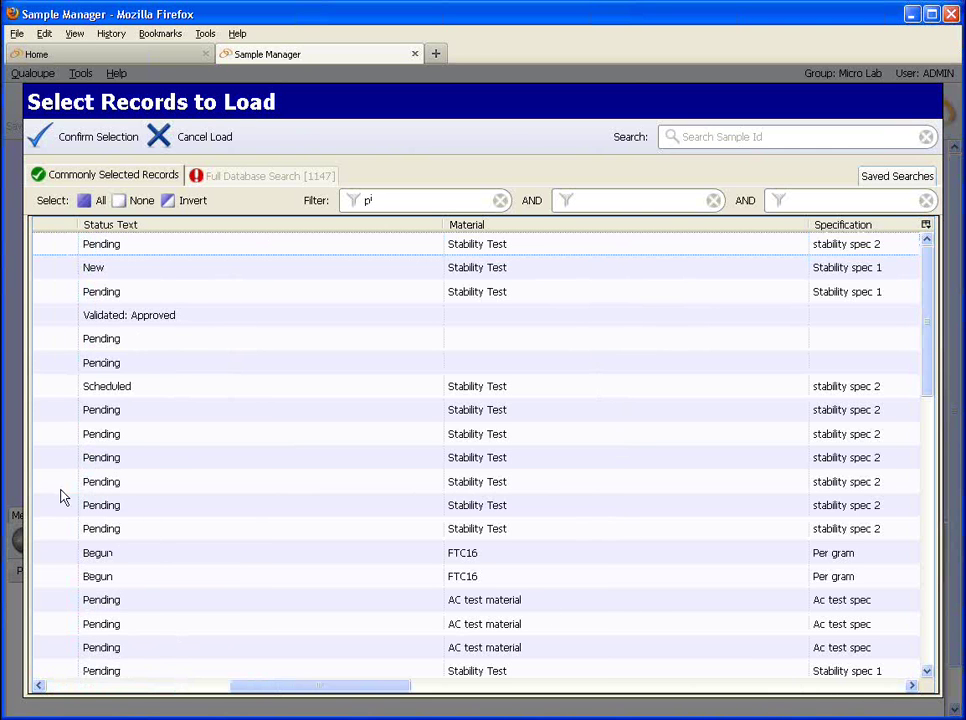
click(399, 200)
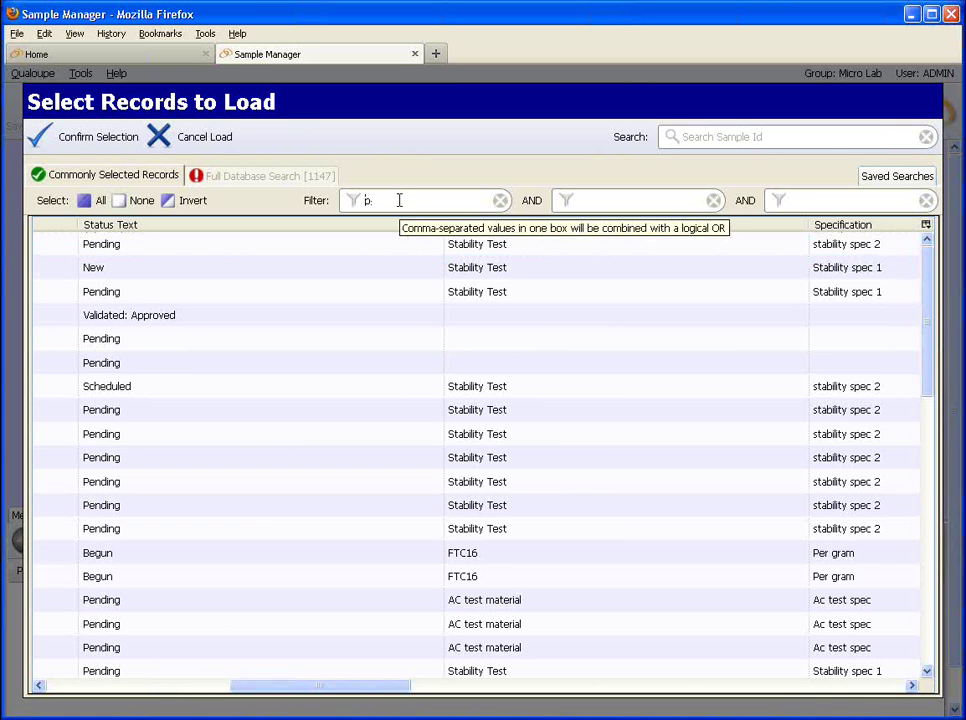
text(ending)
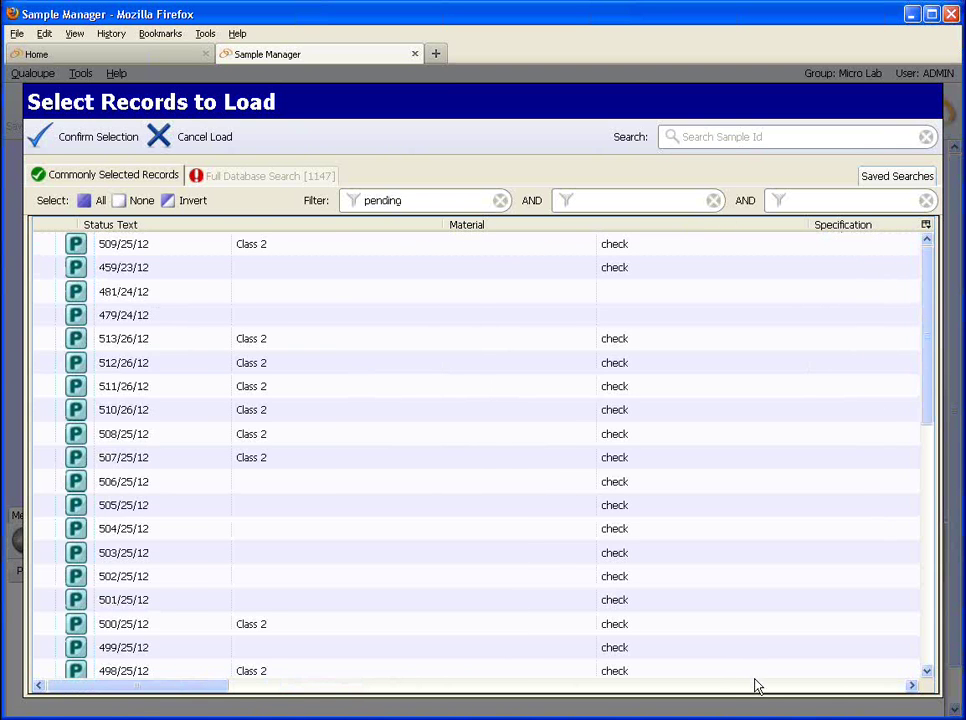
Check the Status Text, Material and Specification columns of the records filtered by "pending"
click(826, 686)
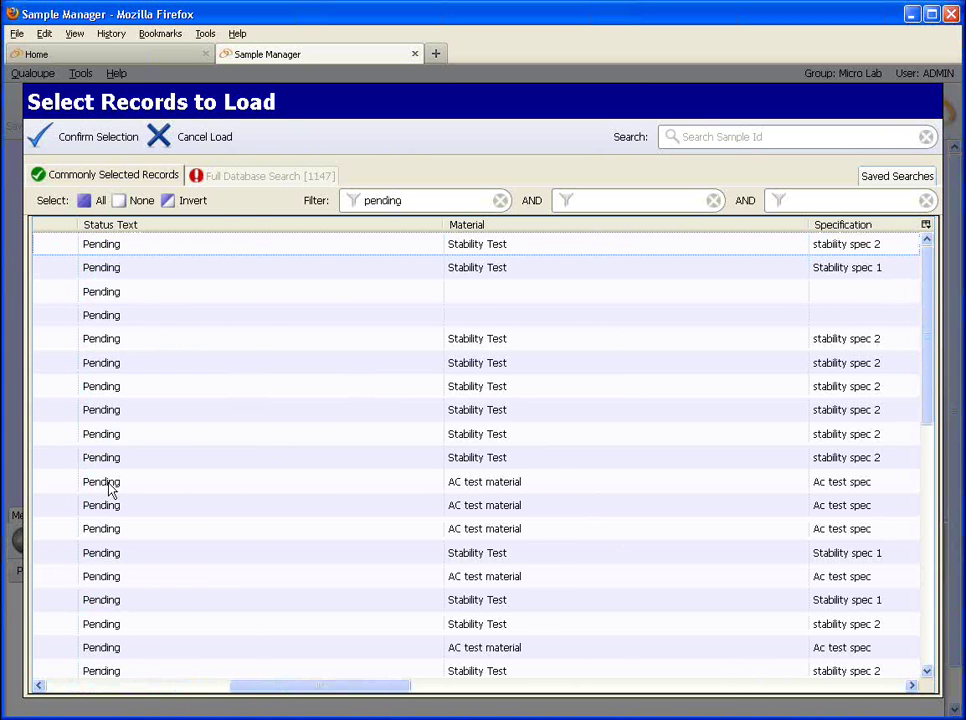
click(524, 227)
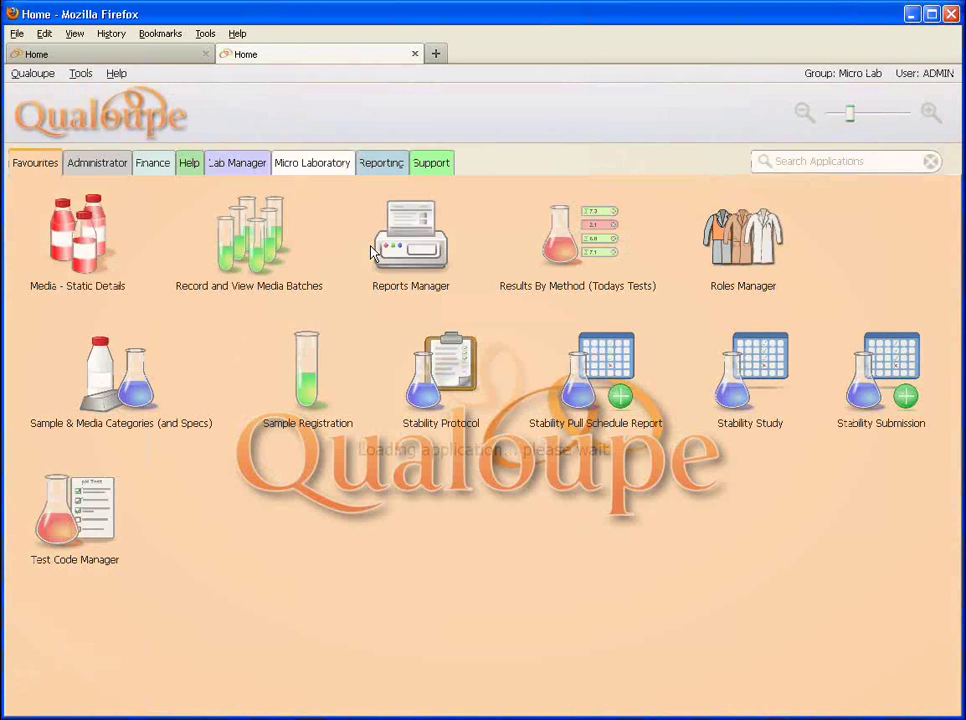
Open Sample Registration's list of records to load, filter it by "~pe" and check the Status Text to Specification columns
click(318, 376)
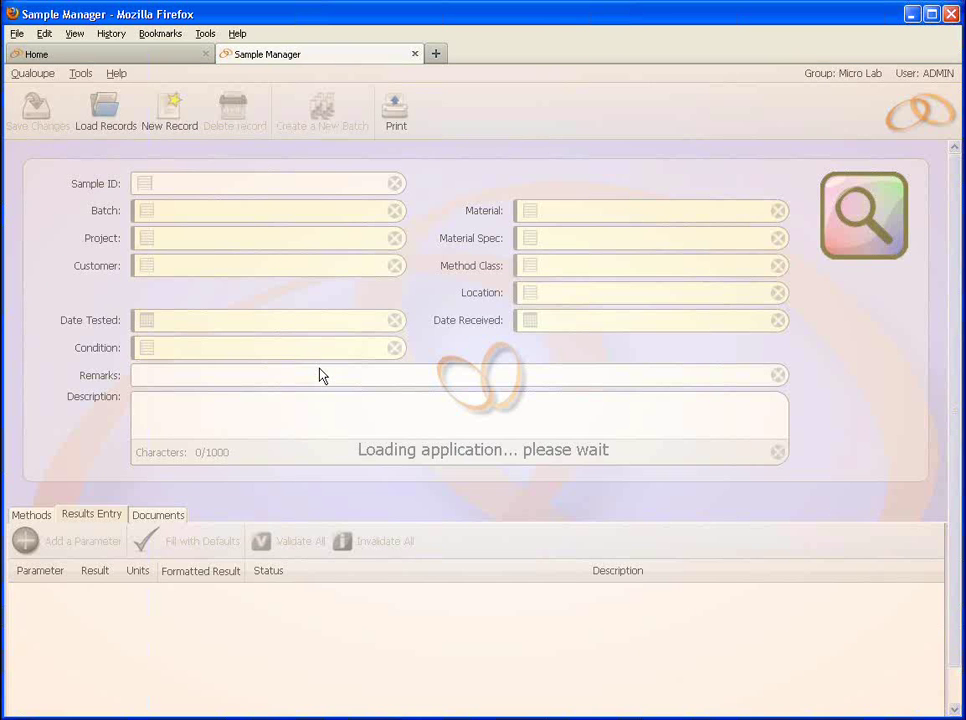
click(101, 117)
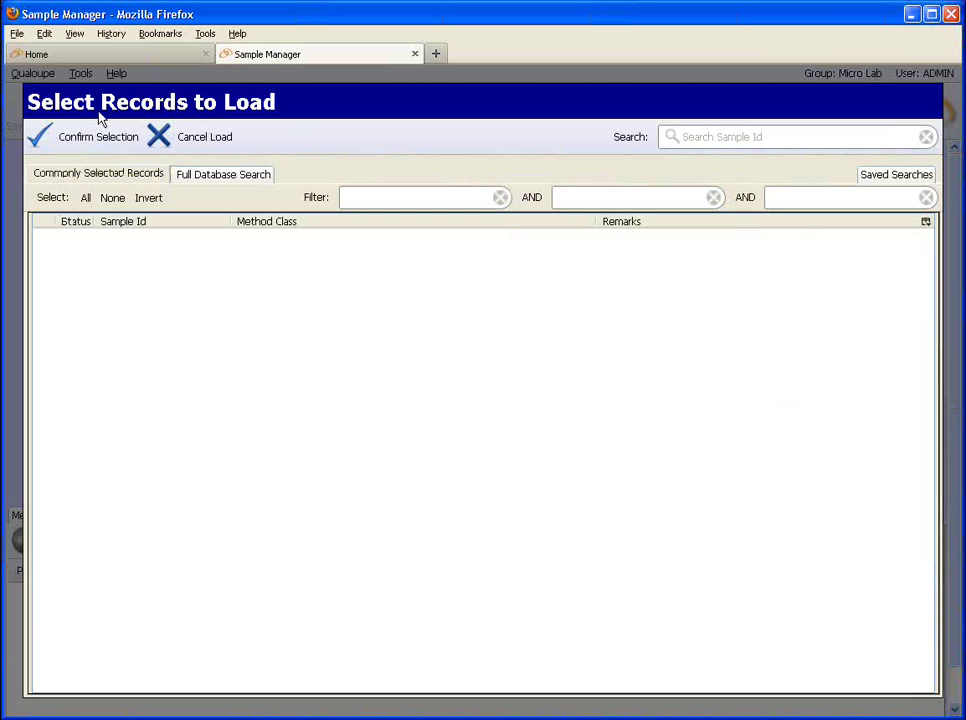
click(418, 204)
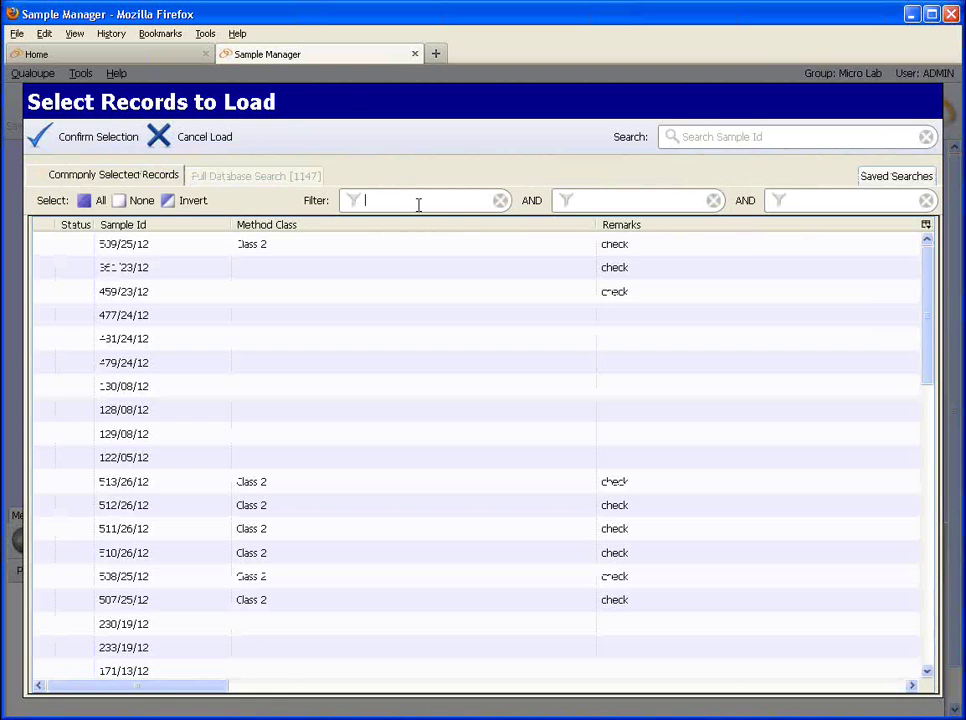
text(~)
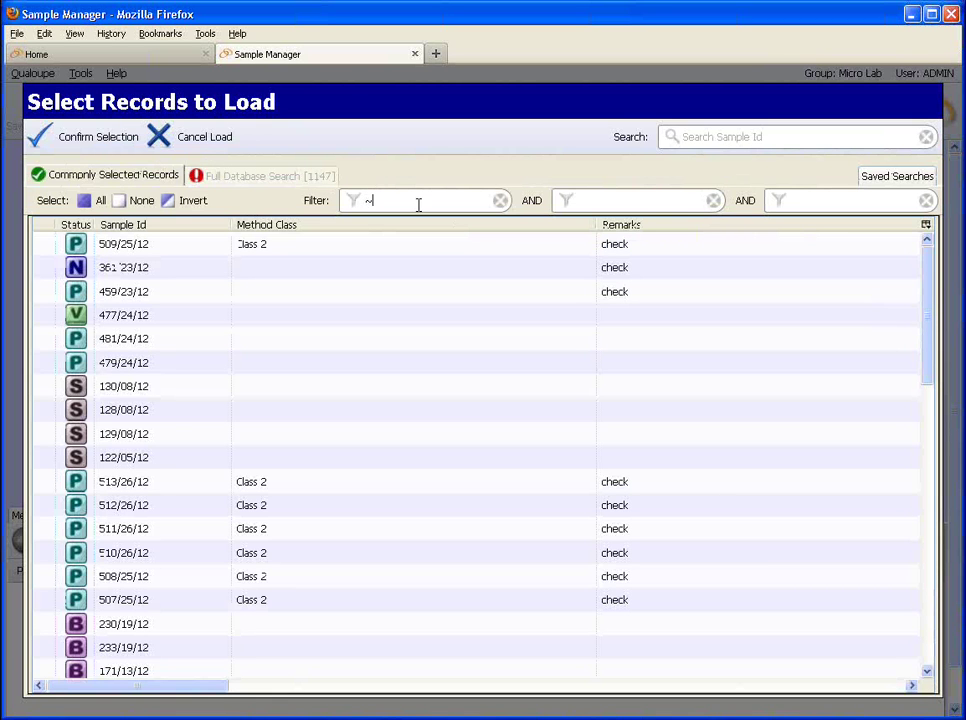
text(pe;)
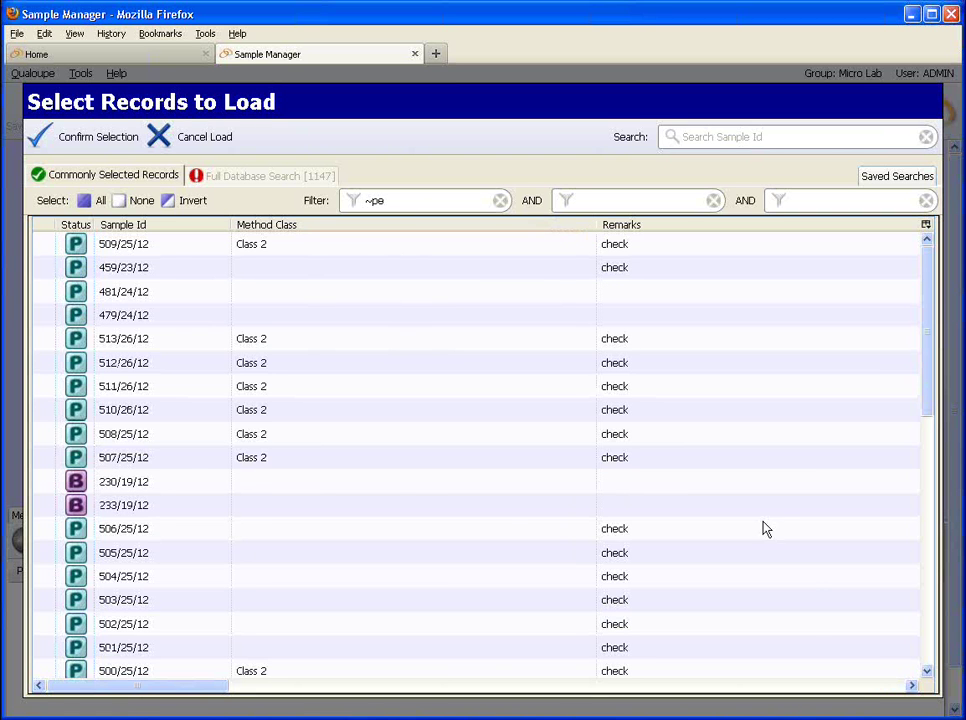
click(886, 687)
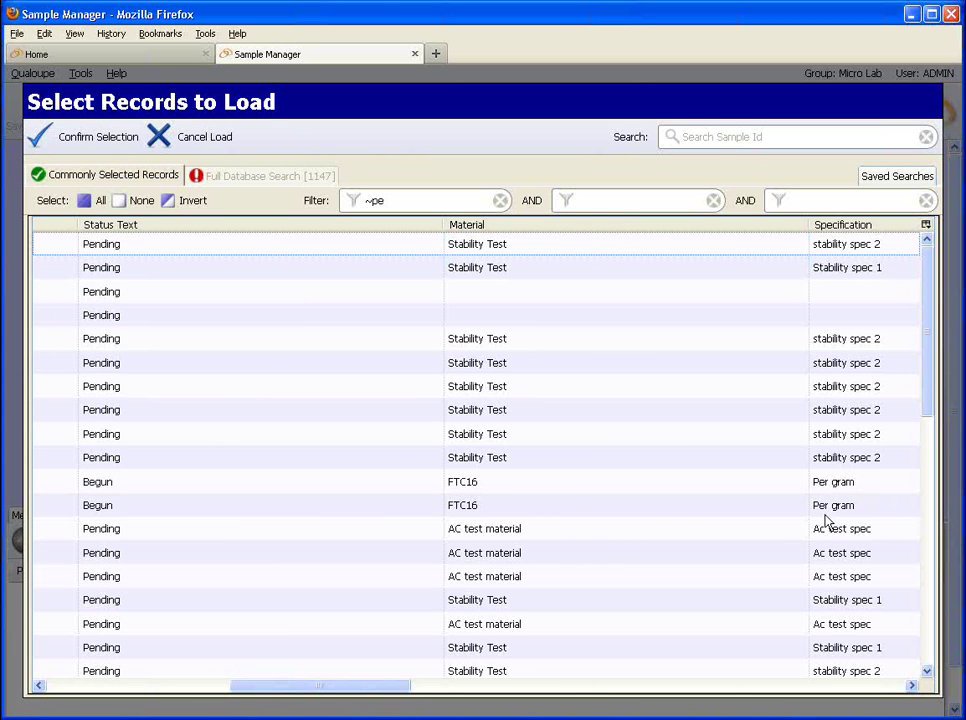
Change the filter to "2~" and check the matching records' columns from Status Text through Supplier Name
click(366, 200)
text(!!)
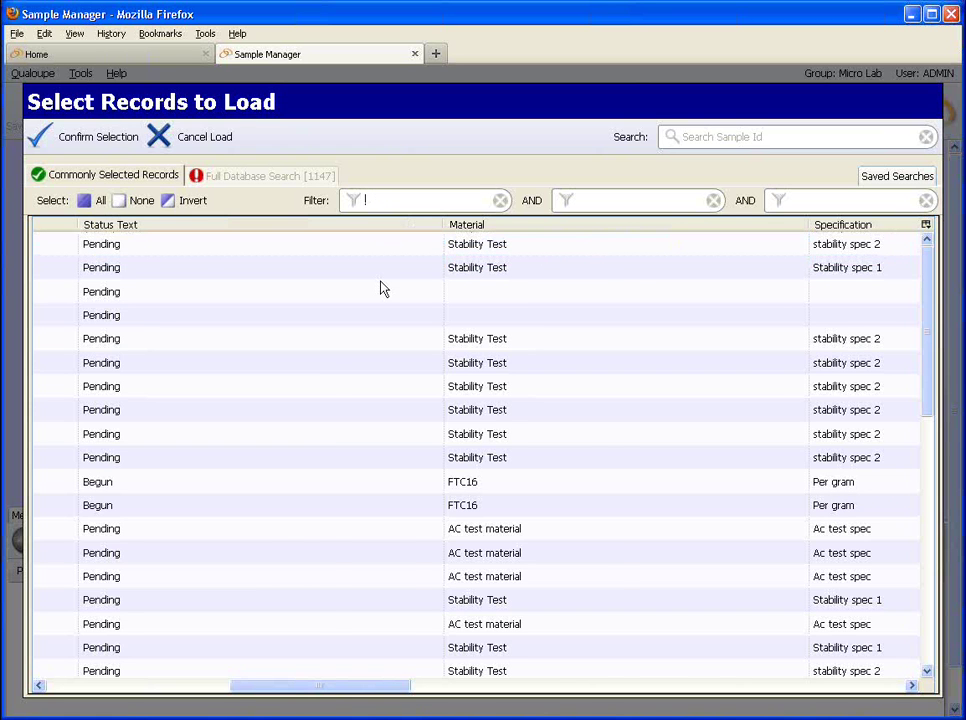
text(2~)
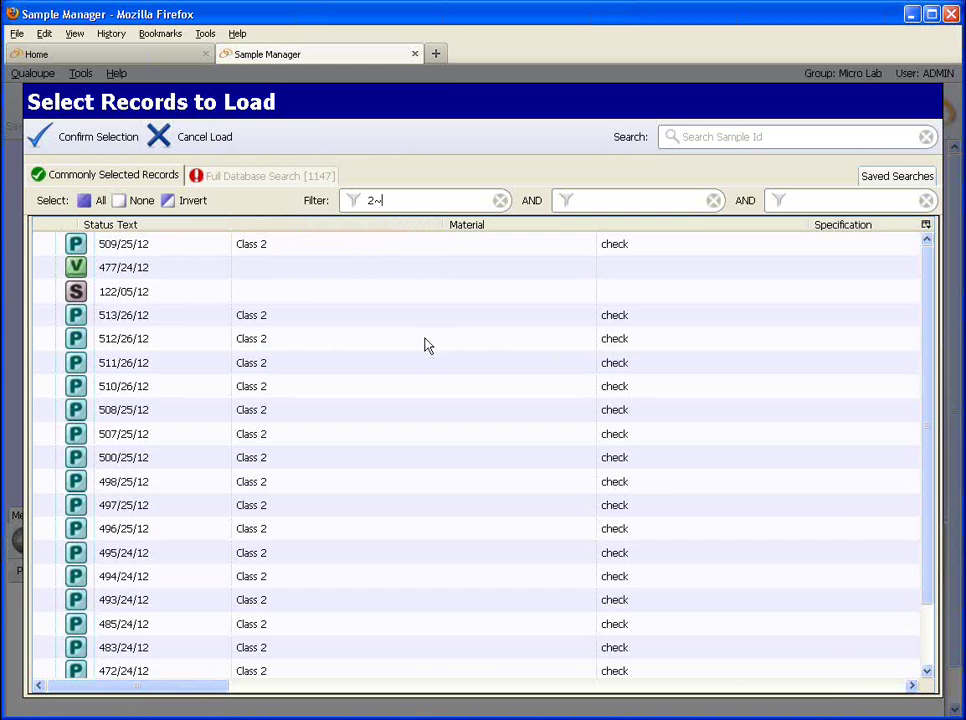
click(858, 688)
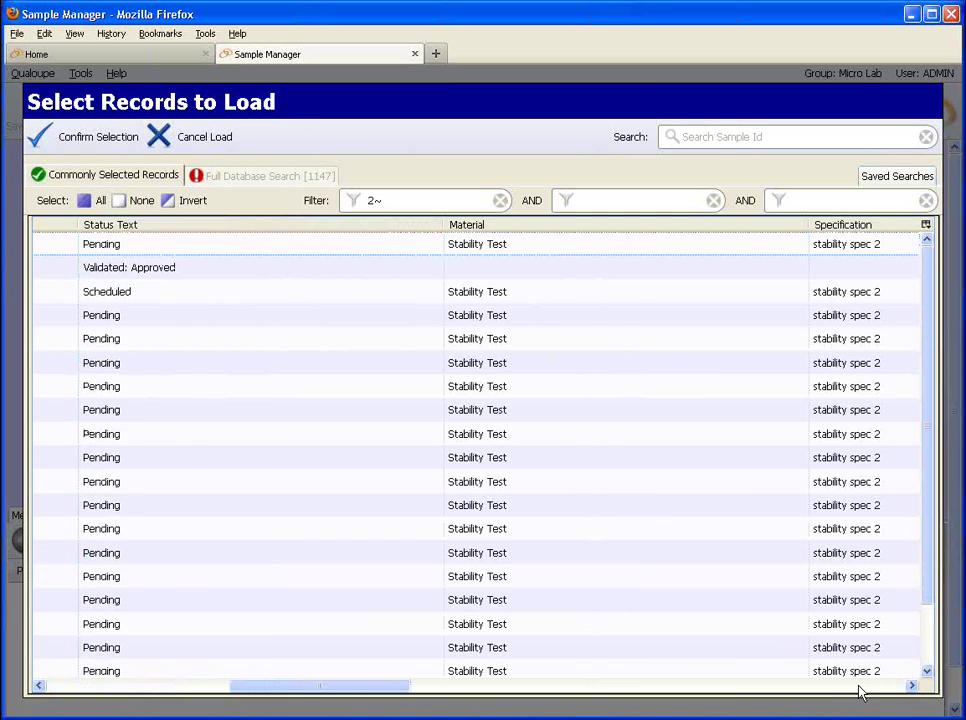
click(858, 688)
click(858, 688)
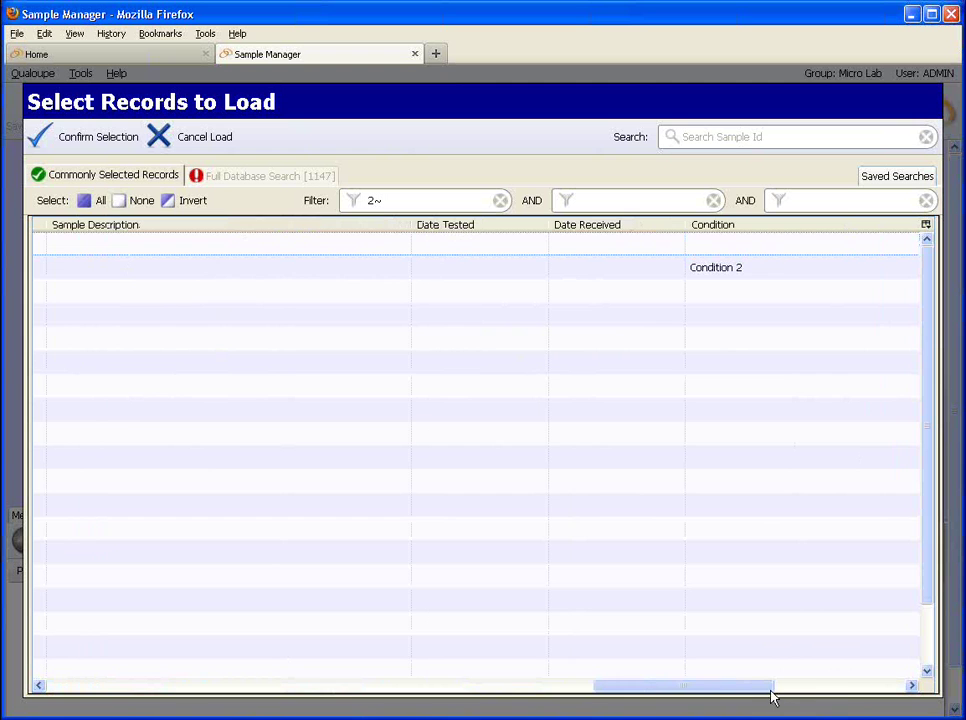
click(845, 687)
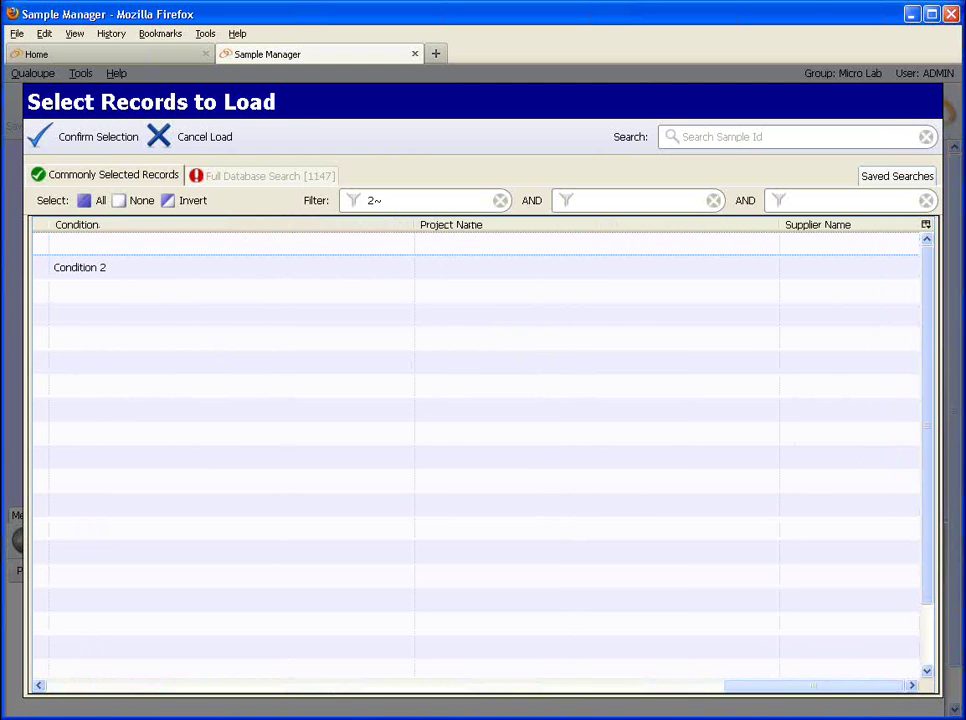
click(108, 688)
click(108, 688)
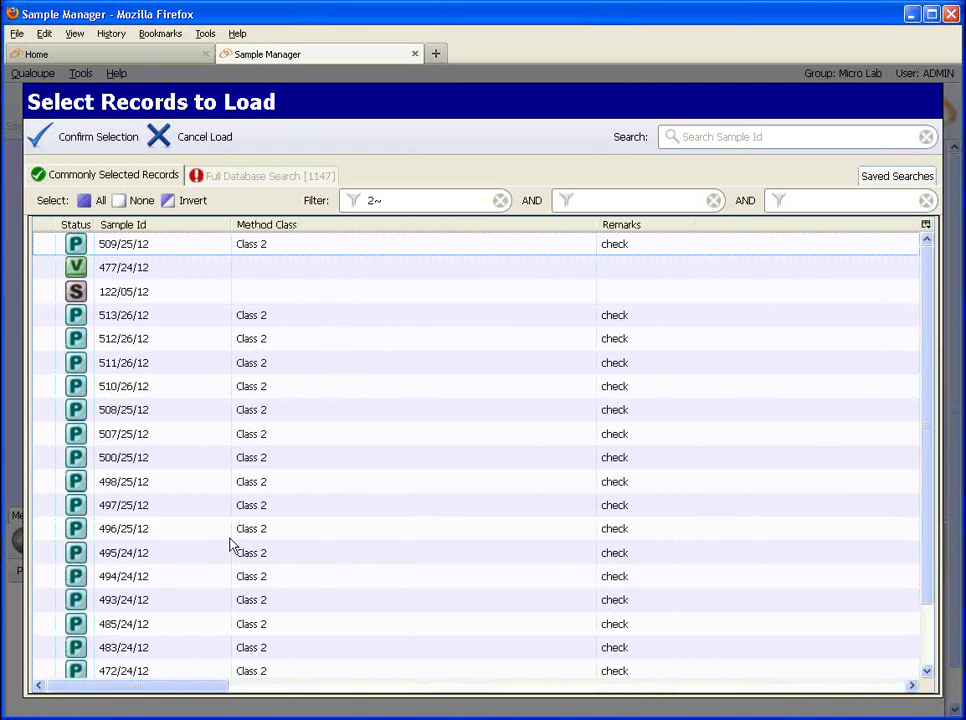
Replace the filter with "~class 2~" to match that exact value
double_click(363, 201)
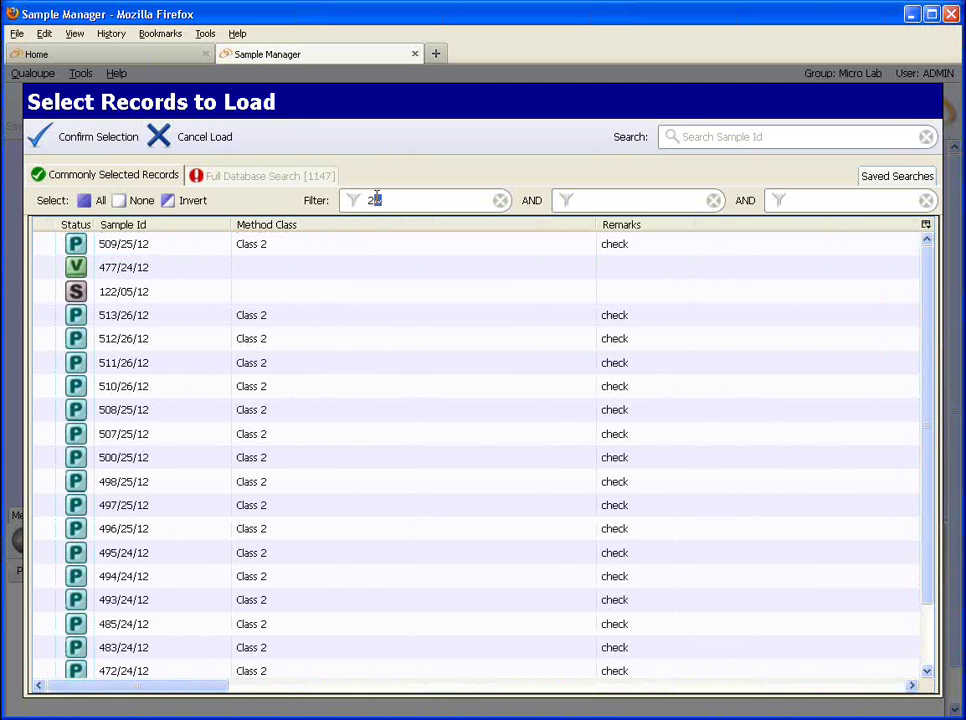
key(BackSpace)
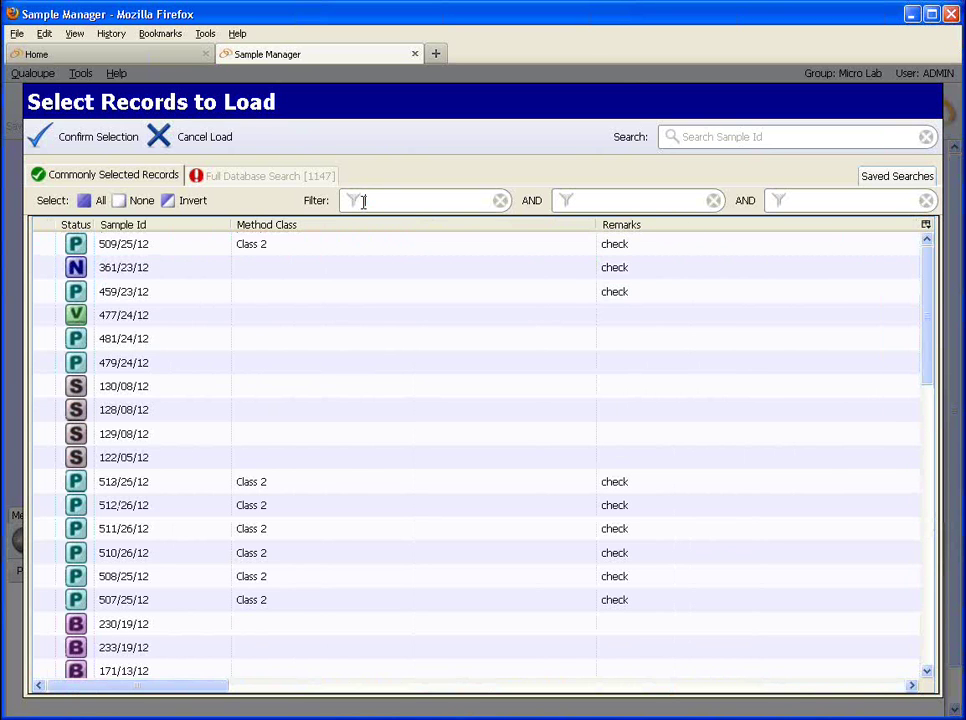
text(~class 2)
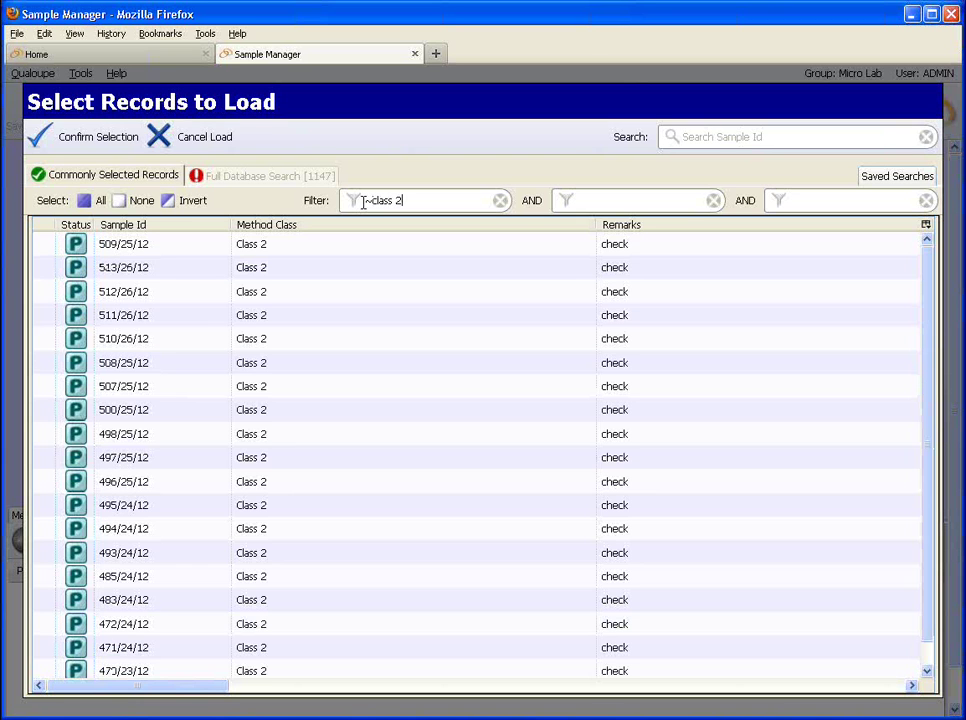
text(~)
Shorten the filter to "~class~", and clear it to list all commonly selected records
click(400, 201)
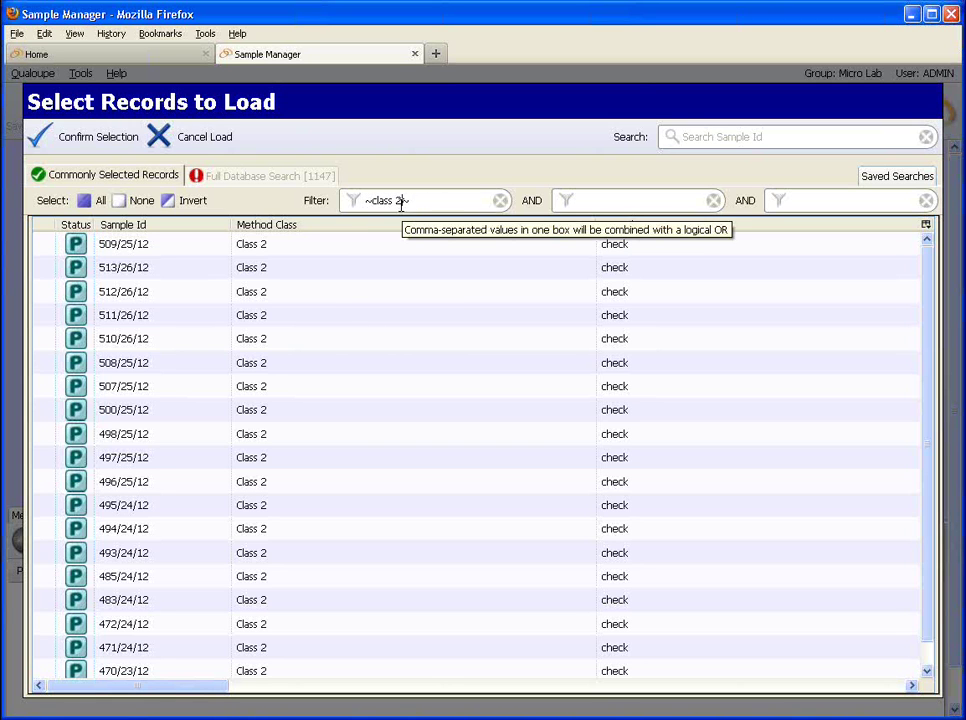
key(BackSpace)
key(BackSpace)
key(BackSpace)
key(BackSpace)
key(BackSpace)
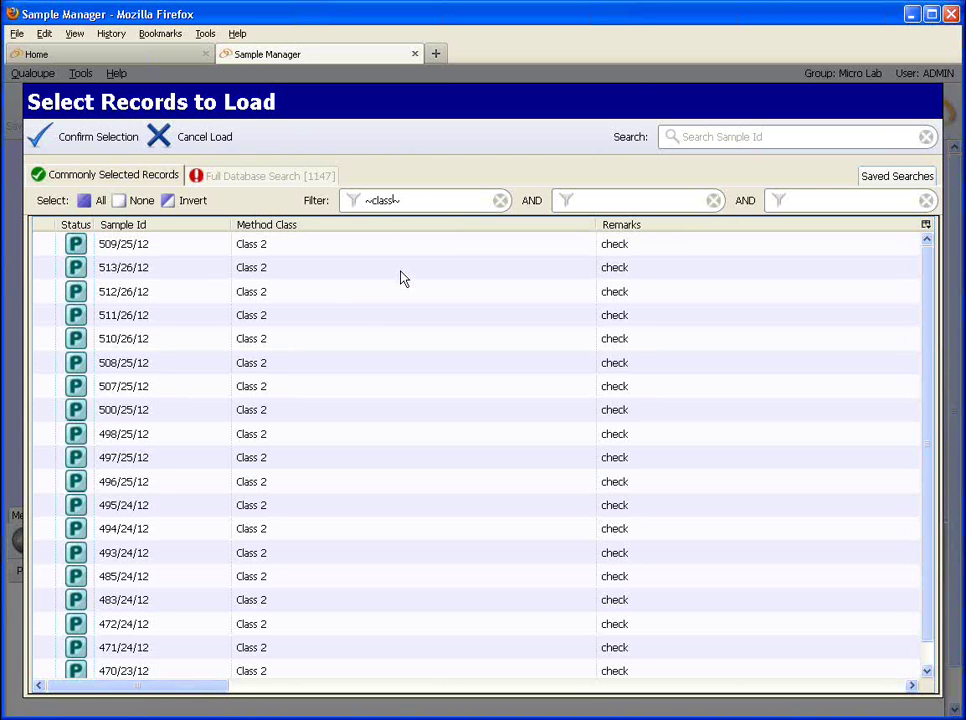
key(BackSpace)
key(BackSpace)
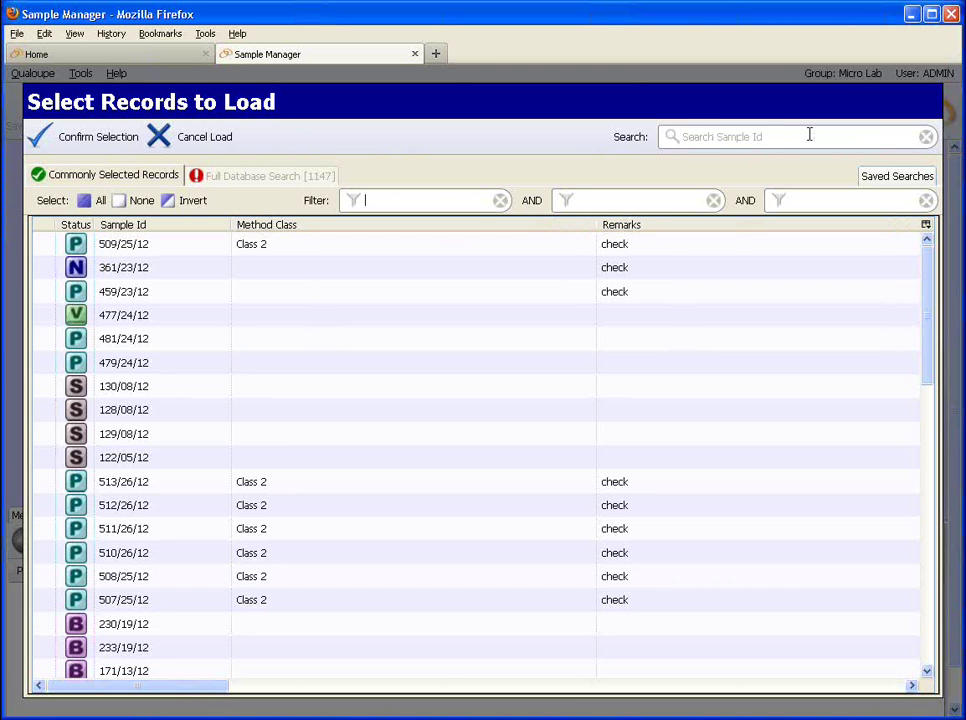
Search the records' Specification for "ac" and check the results' Status Text, Material and Specification columns
click(672, 140)
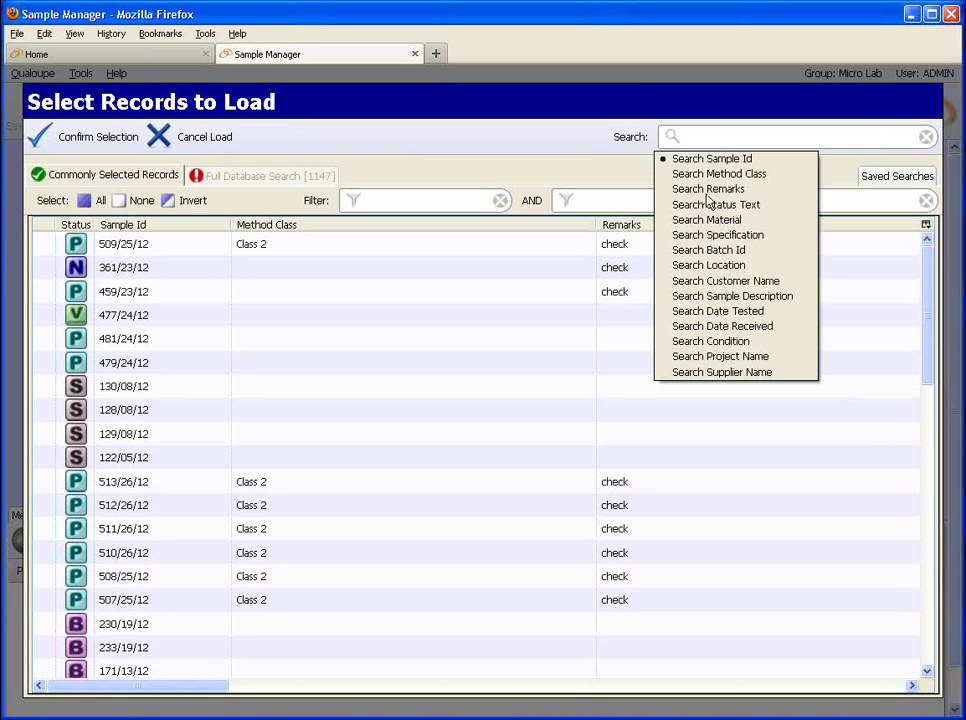
click(725, 238)
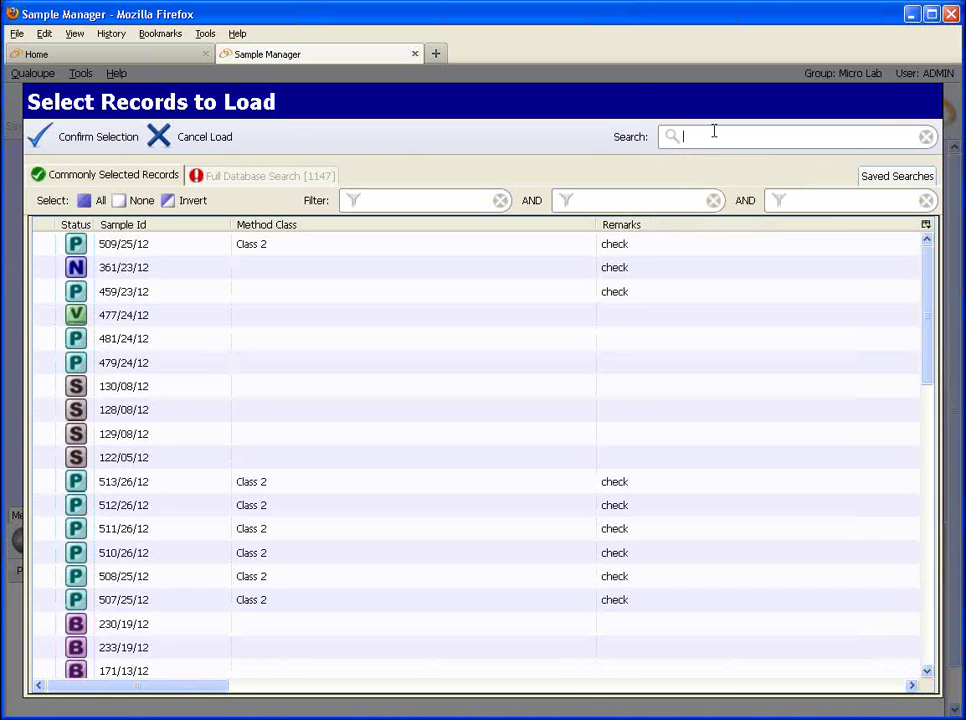
text(ac)
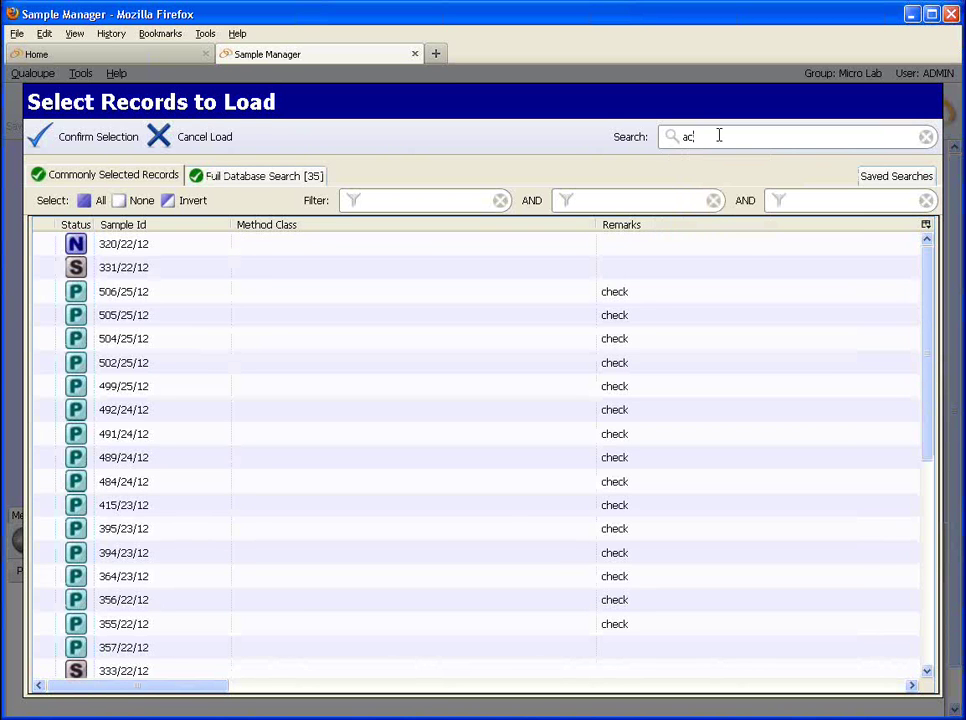
click(882, 686)
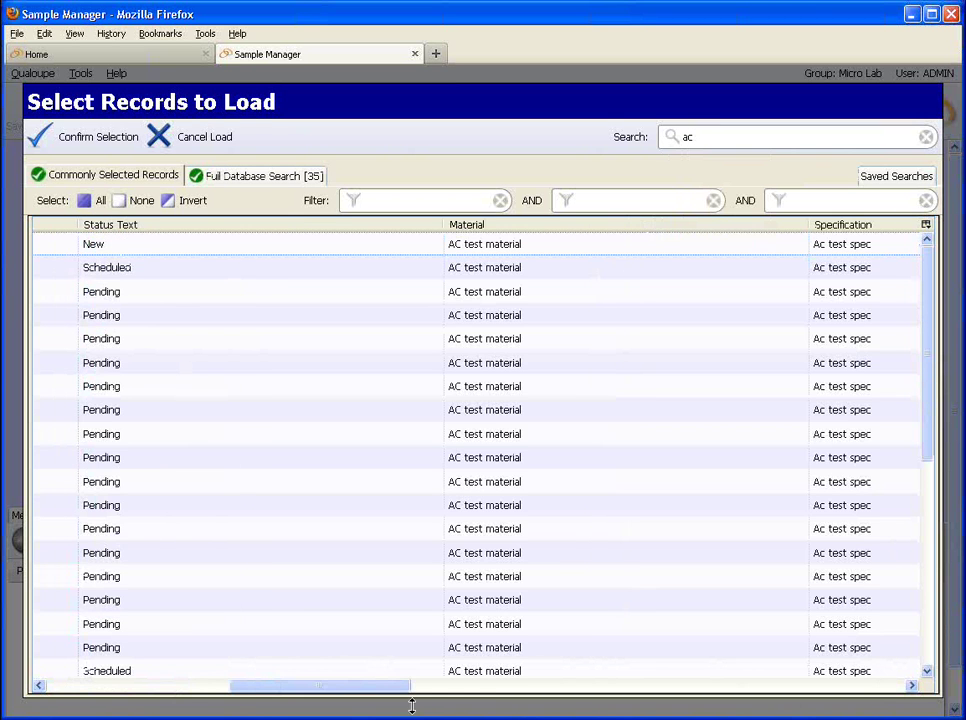
click(82, 687)
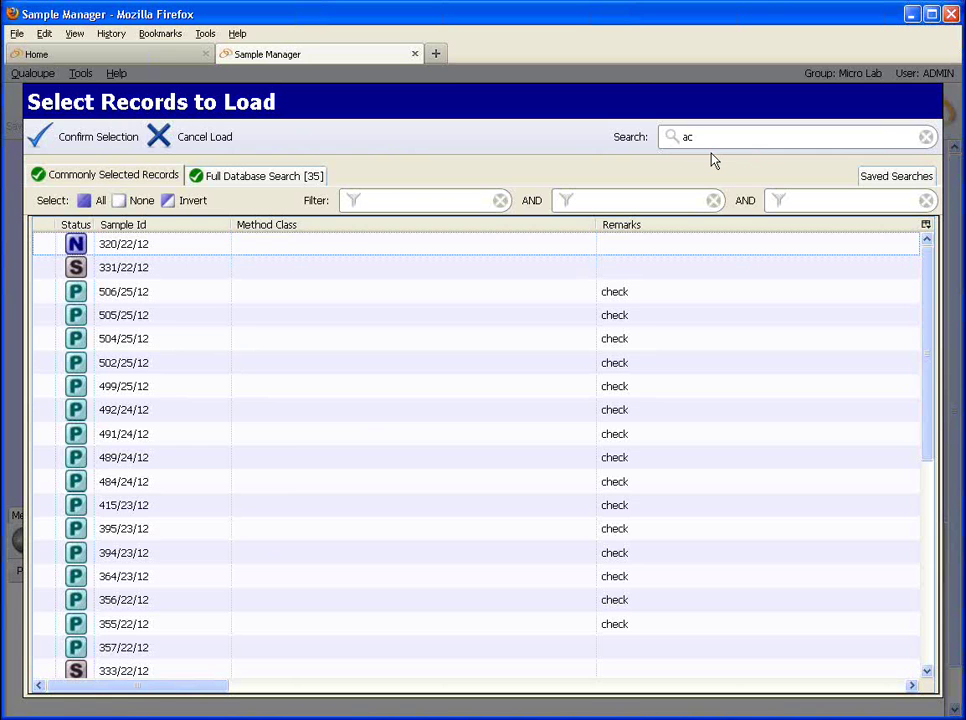
Narrow the "ac" search results with the filter "check" and review their Status Text, Material and Specification columns
click(273, 246)
click(393, 200)
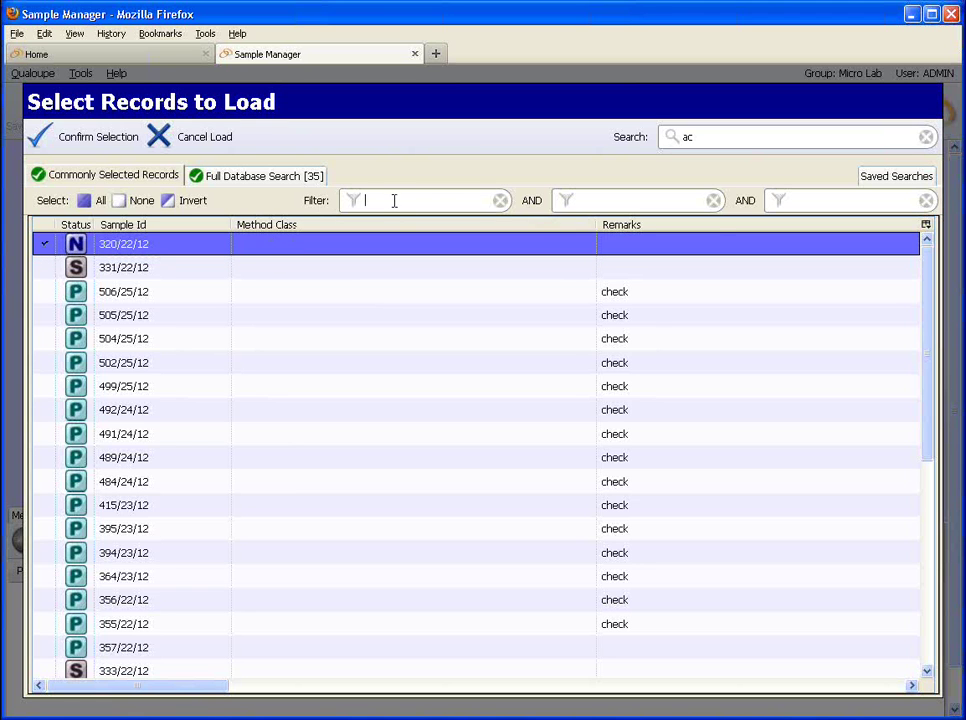
text(check)
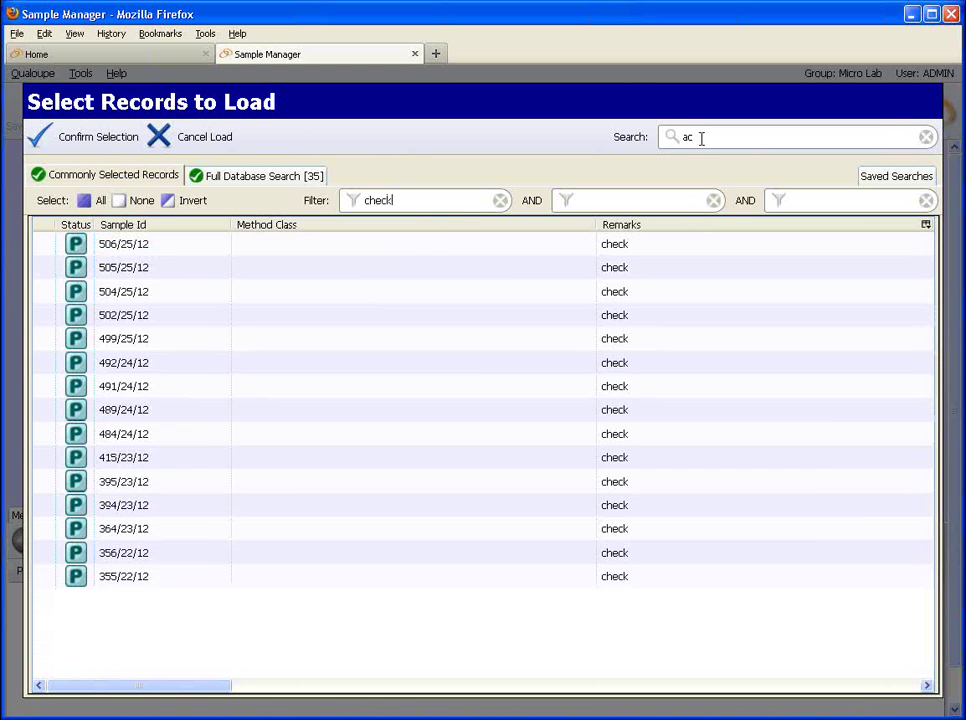
click(855, 686)
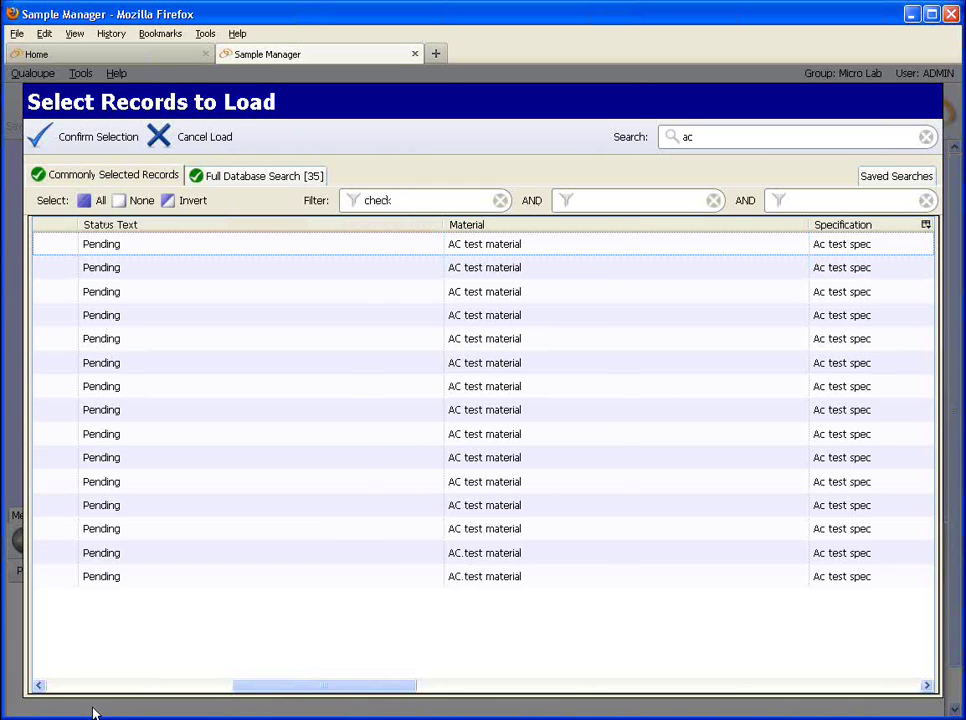
click(65, 686)
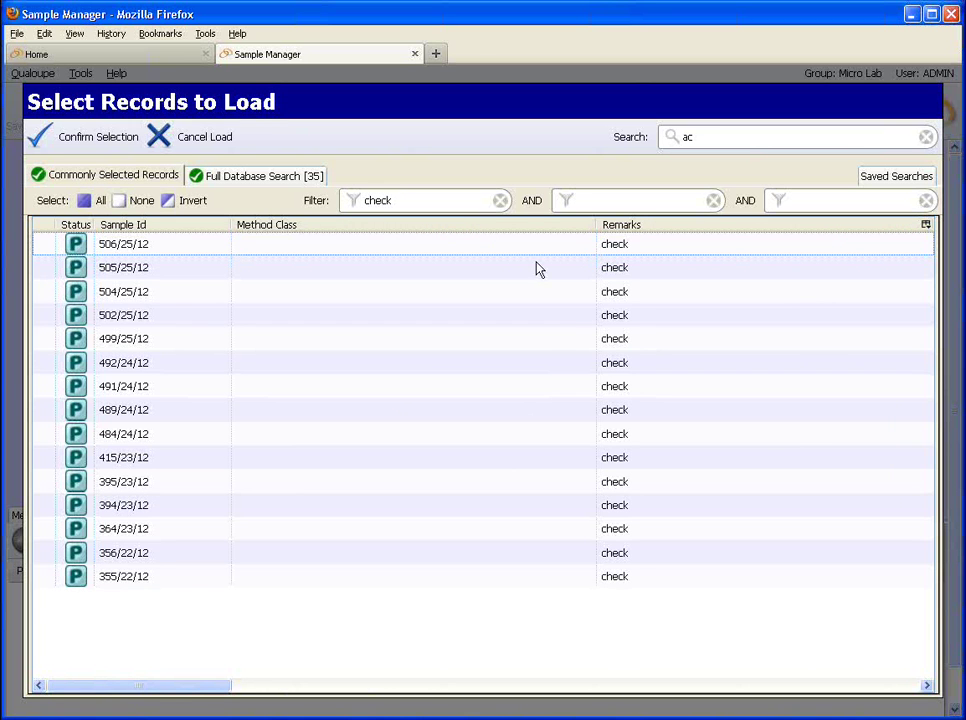
Clear the filter and the "ac" search, and search the records' Status Text for "pending"
click(501, 202)
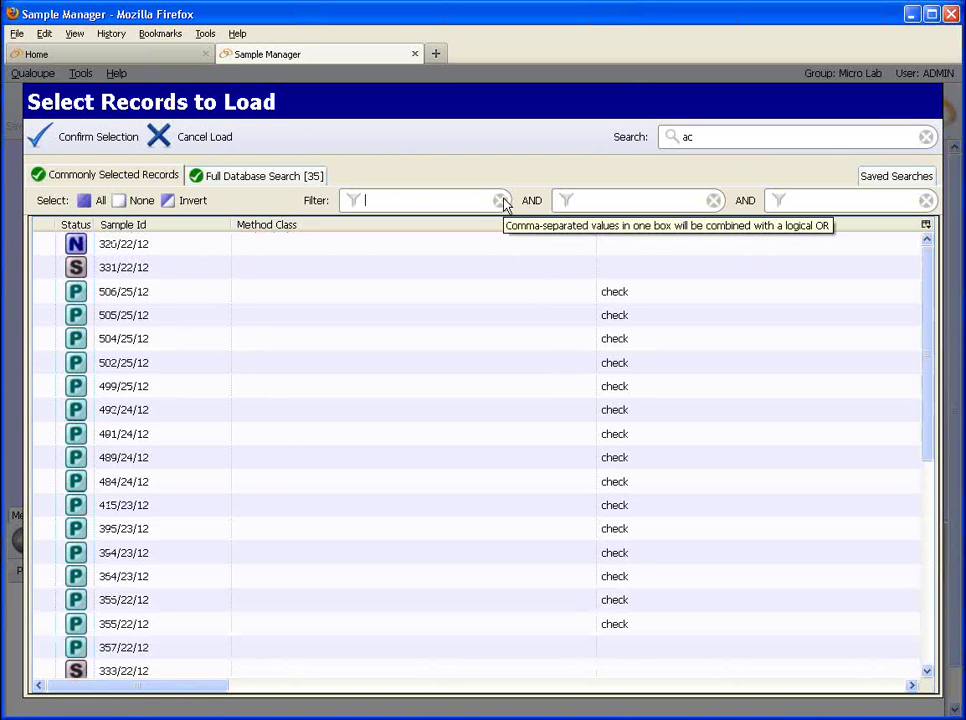
click(926, 138)
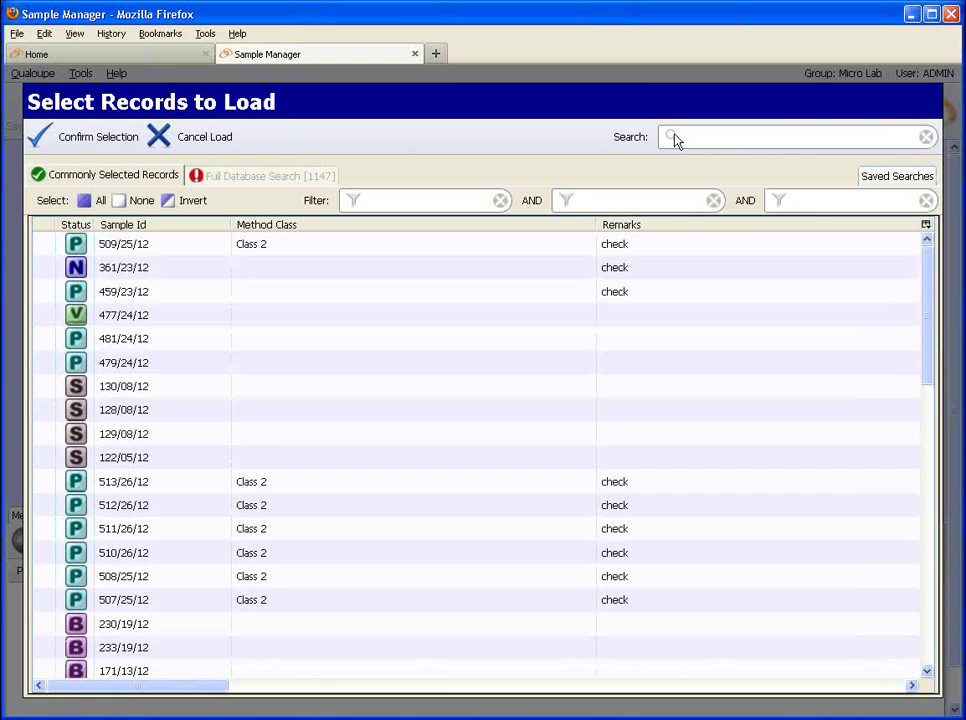
click(672, 139)
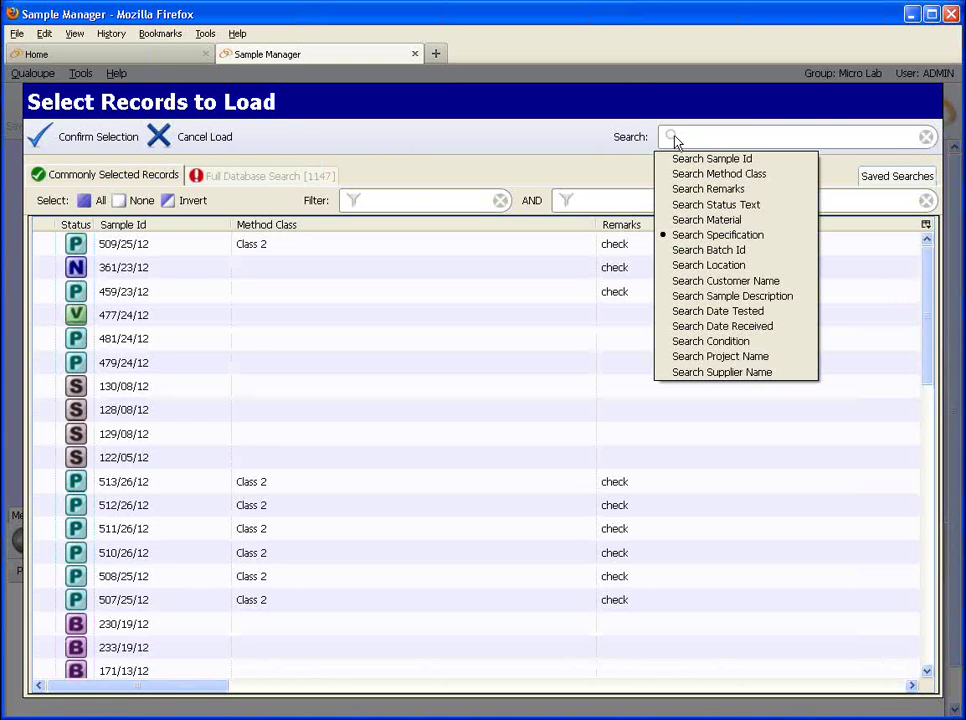
click(726, 206)
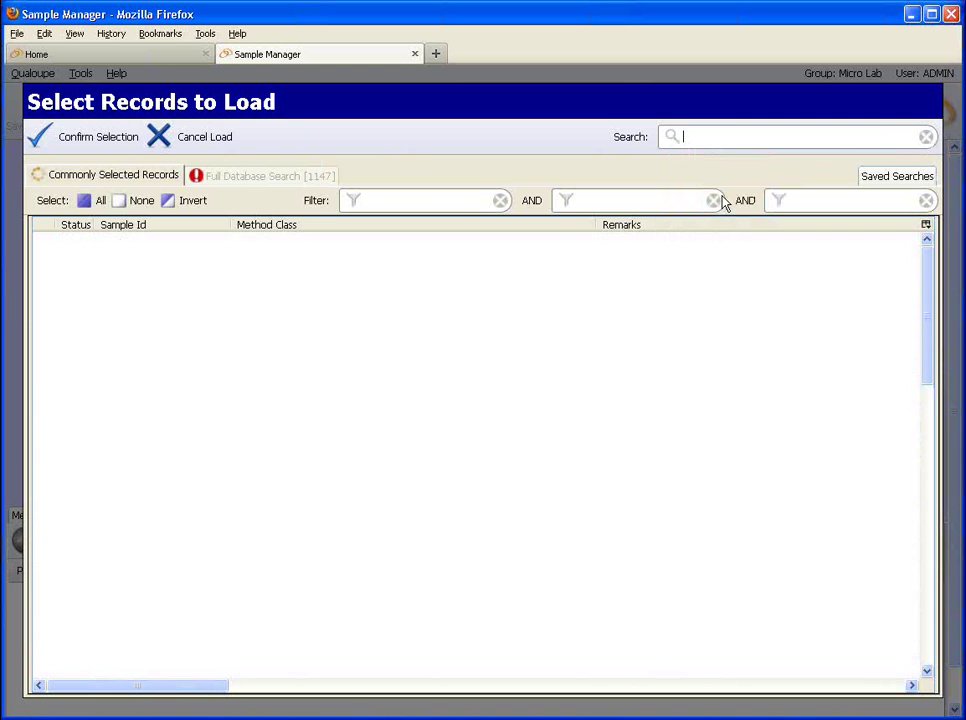
text(pending)
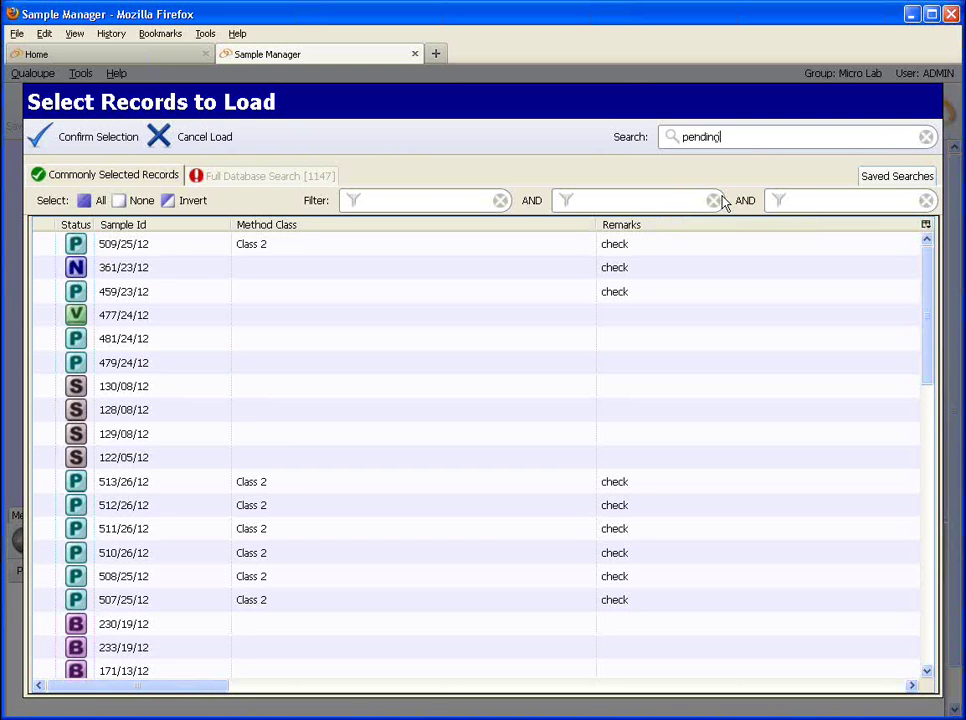
key(Return)
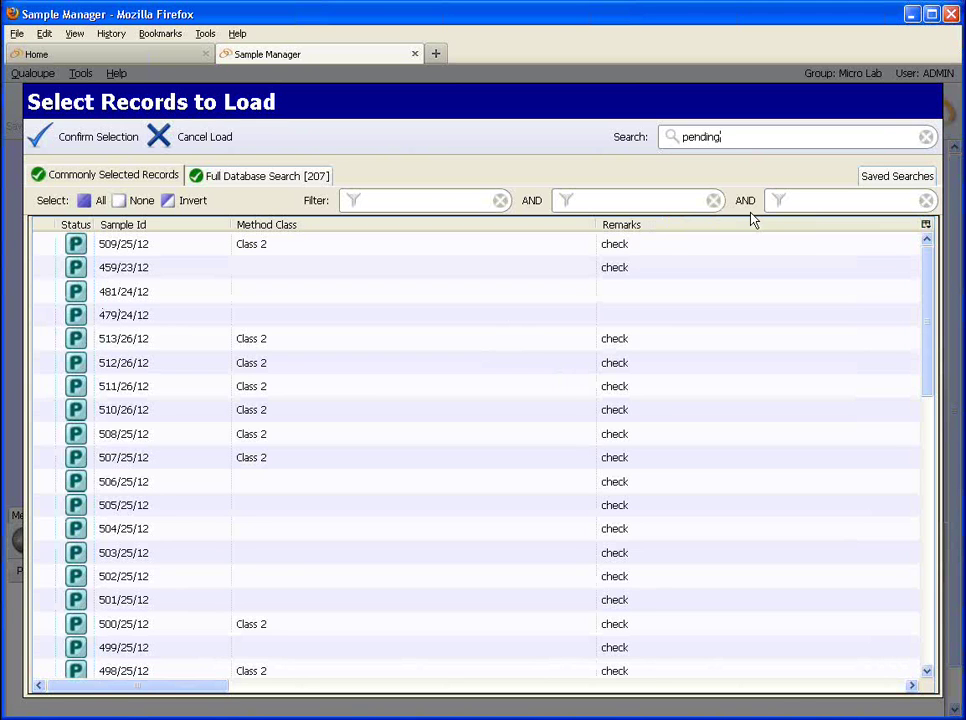
Replace the Status Text search for "pending" with a search for "new"
key(BackSpace)
key(BackSpace)
key(BackSpace)
key(BackSpace)
key(BackSpace)
key(BackSpace)
key(BackSpace)
text(new)
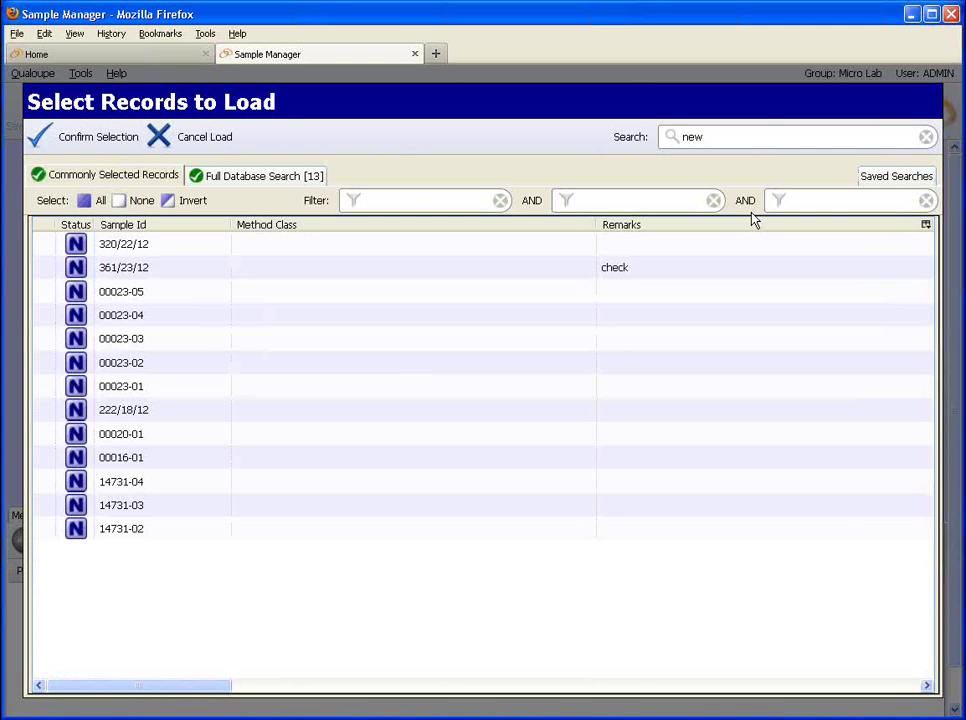
Save the current Status Text search as "New Samples" in the saved searches
click(880, 182)
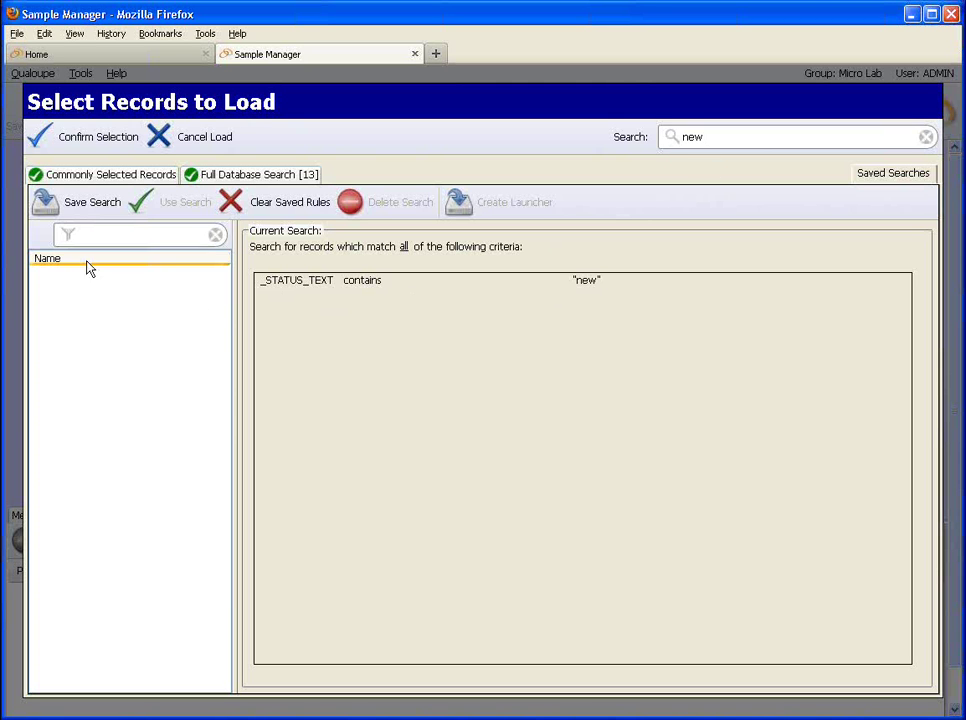
click(108, 214)
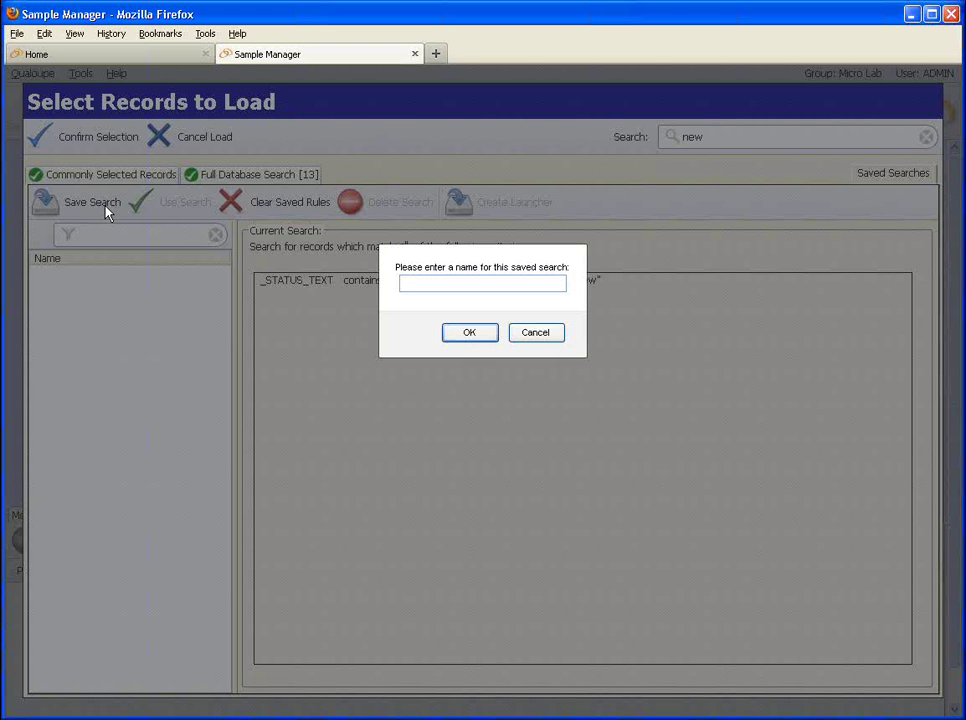
text(New W)
key(BackSpace)
text(Samples)
click(476, 338)
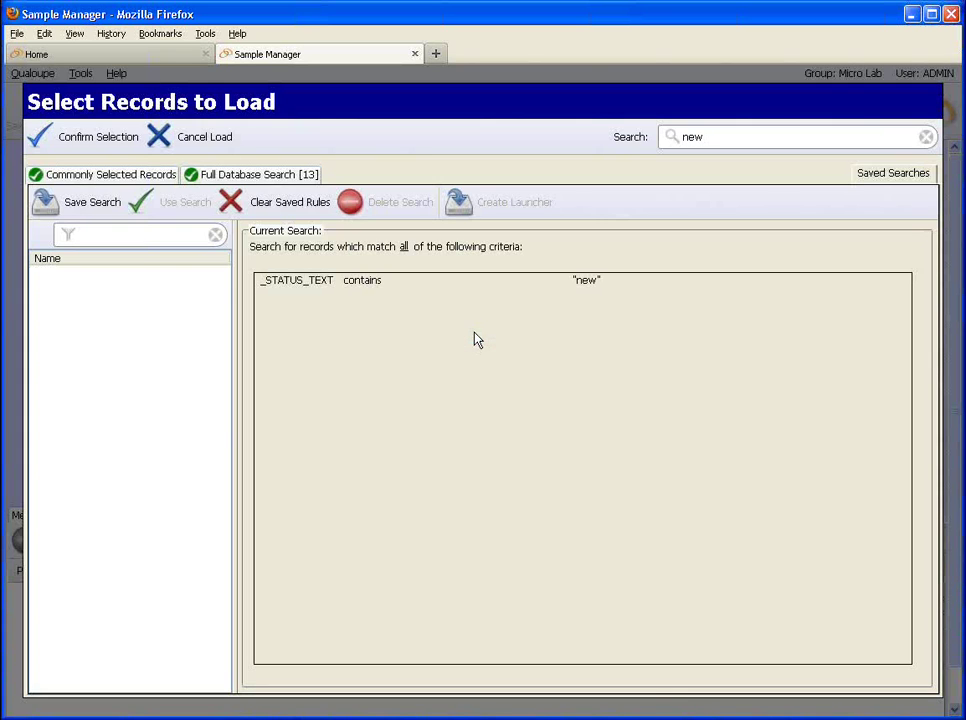
Cancel the load, reopen the record selection and clear the "new" search
click(211, 148)
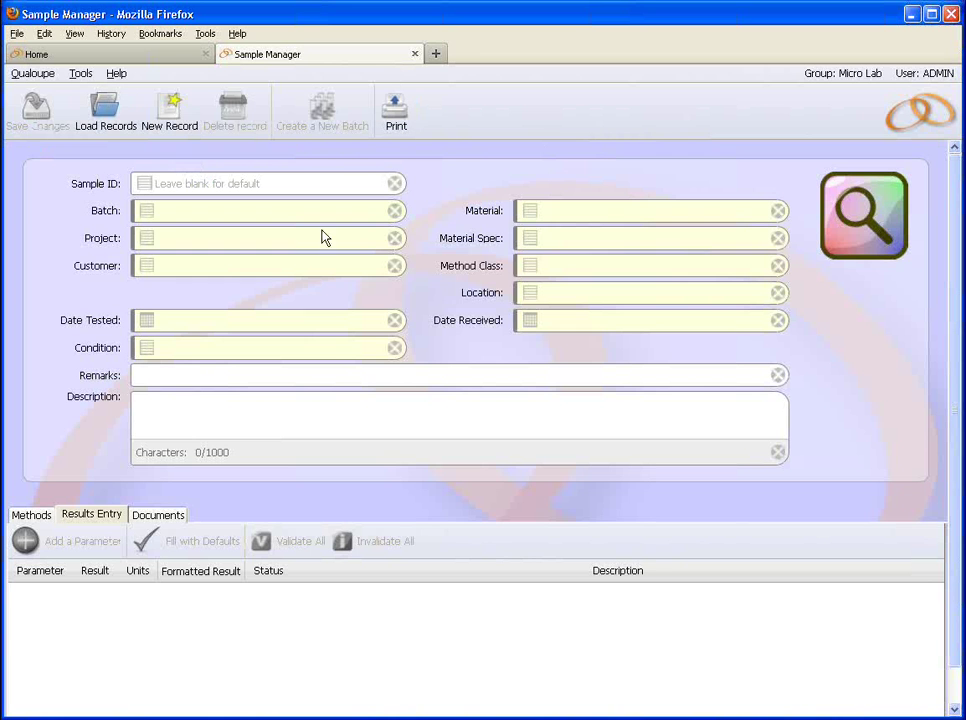
click(110, 128)
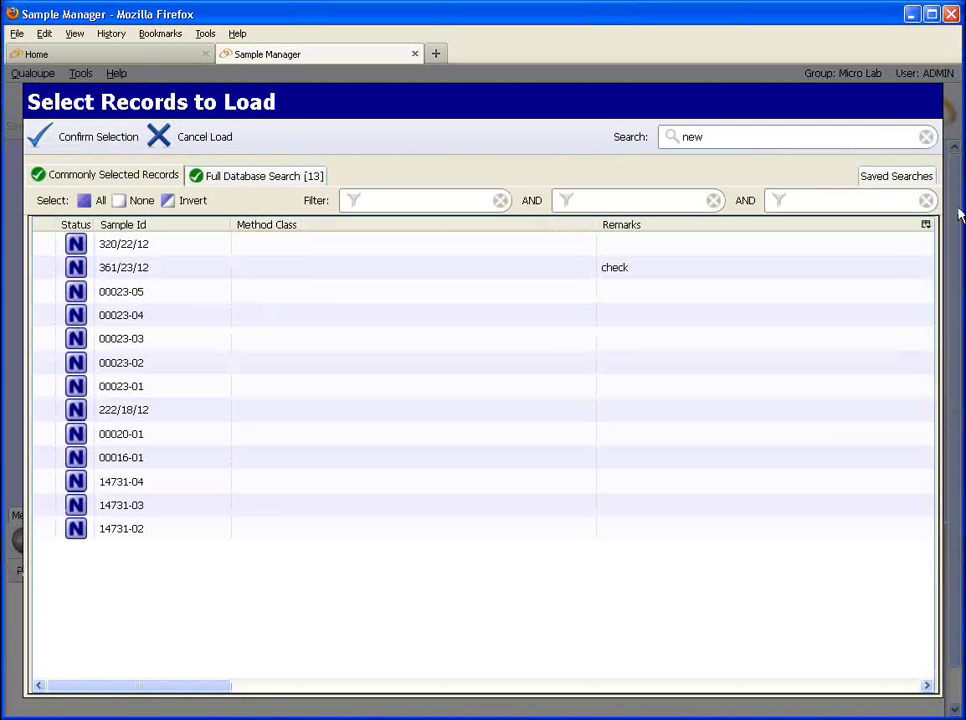
click(926, 137)
Apply the saved search "New Samples" and display its matching commonly selected records
click(896, 178)
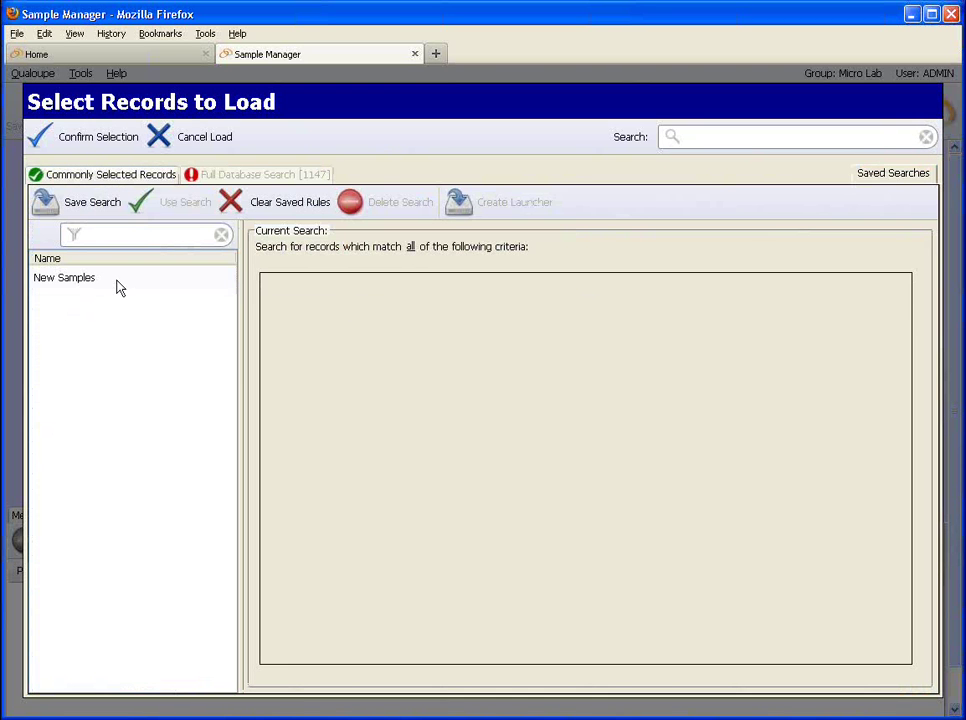
click(80, 278)
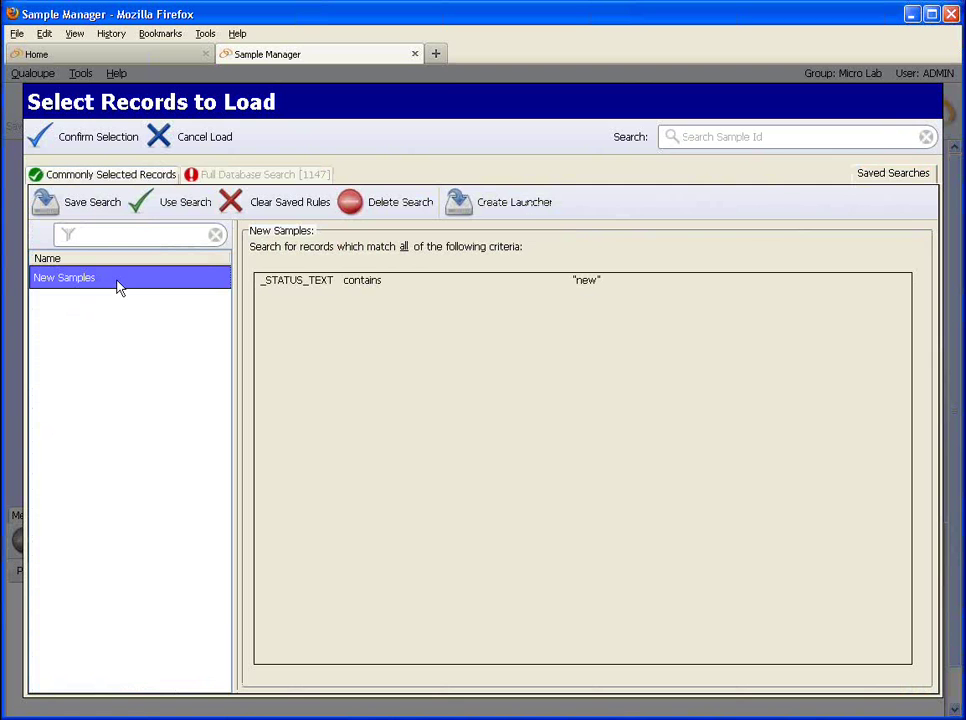
click(188, 207)
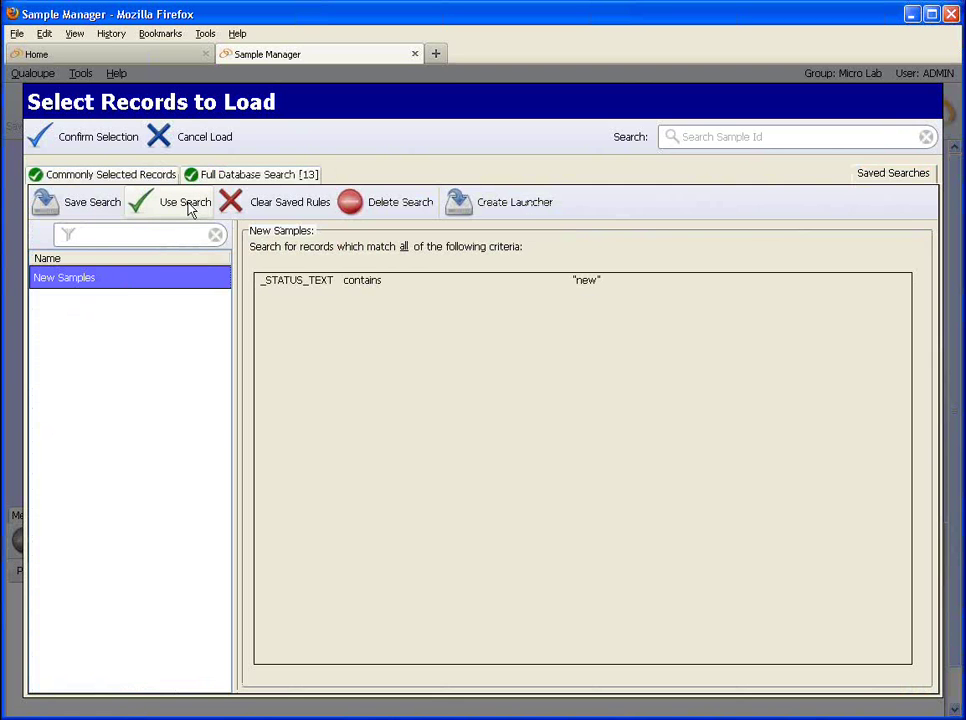
click(98, 180)
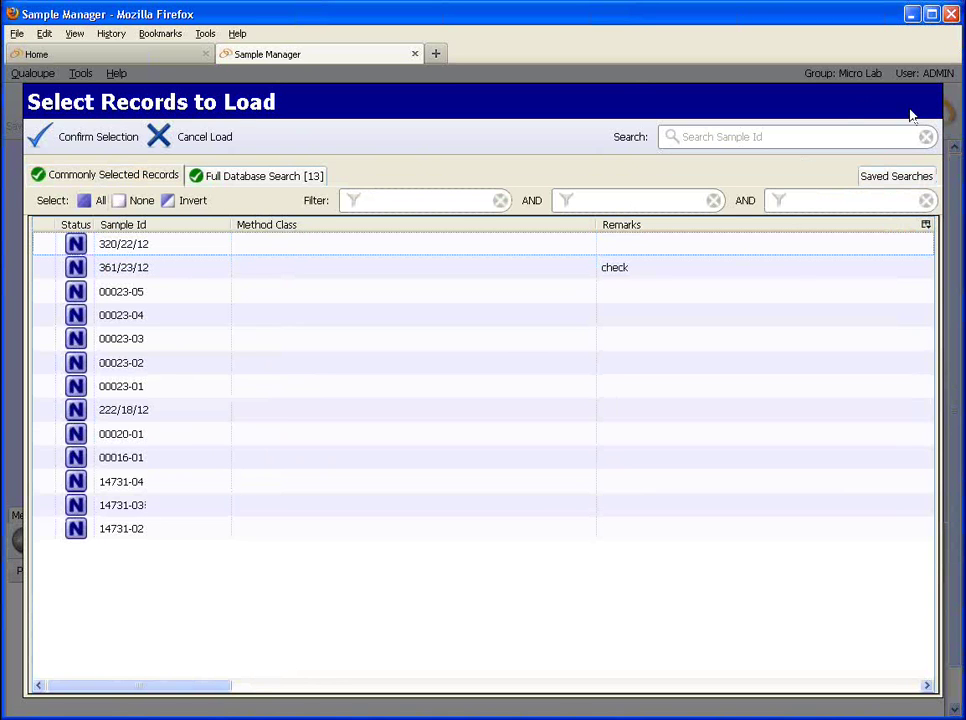
Review the criteria of the "New Samples" search, and clear the saved rules to list all commonly selected records
click(912, 176)
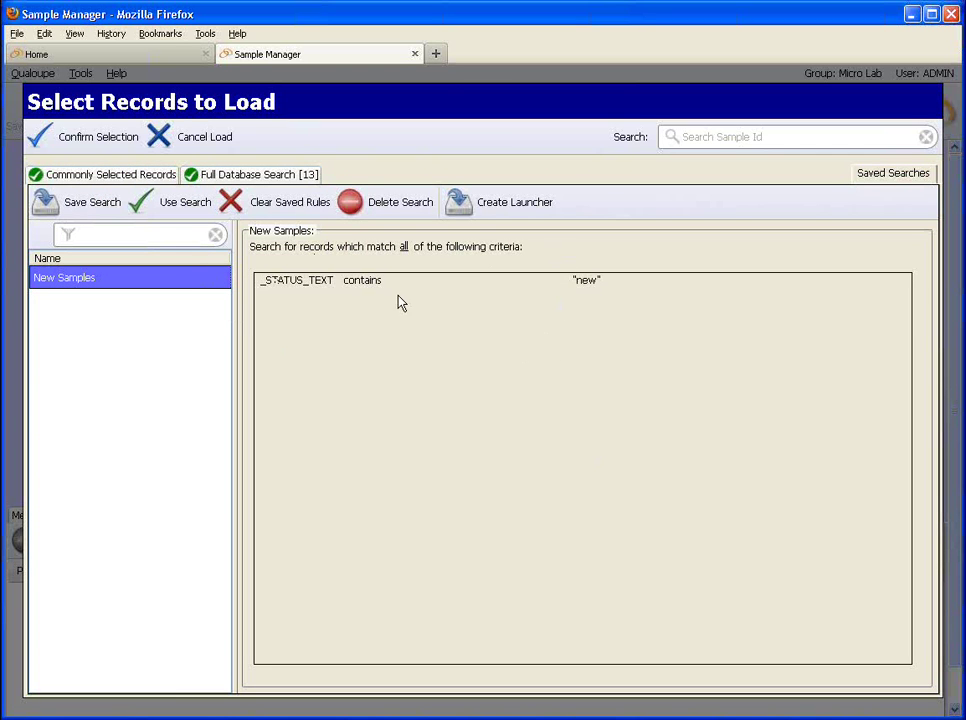
click(99, 179)
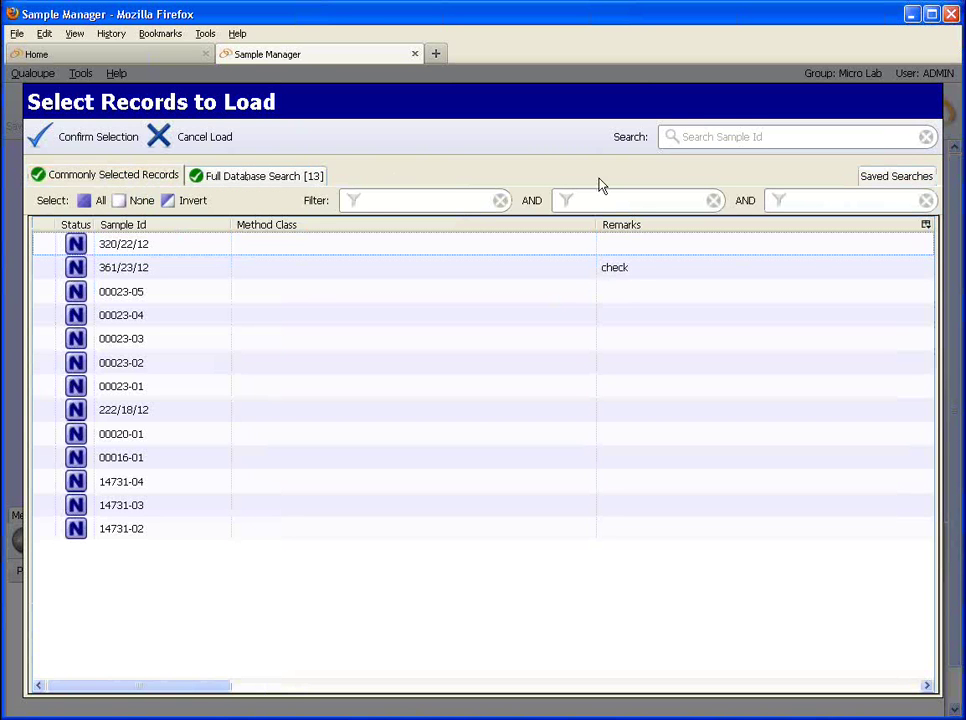
click(876, 183)
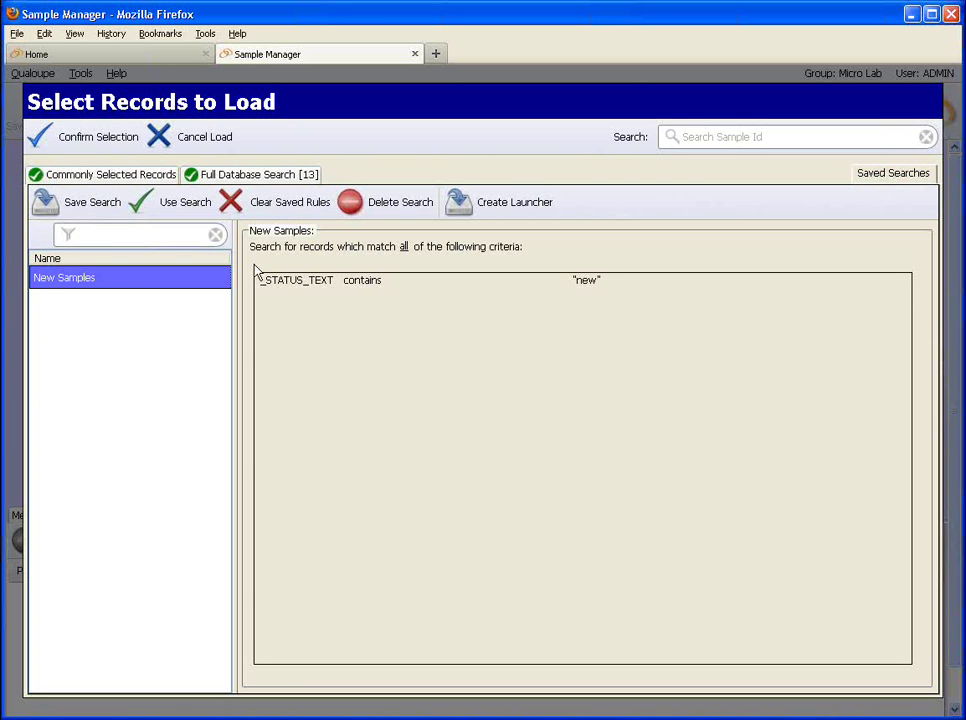
click(280, 209)
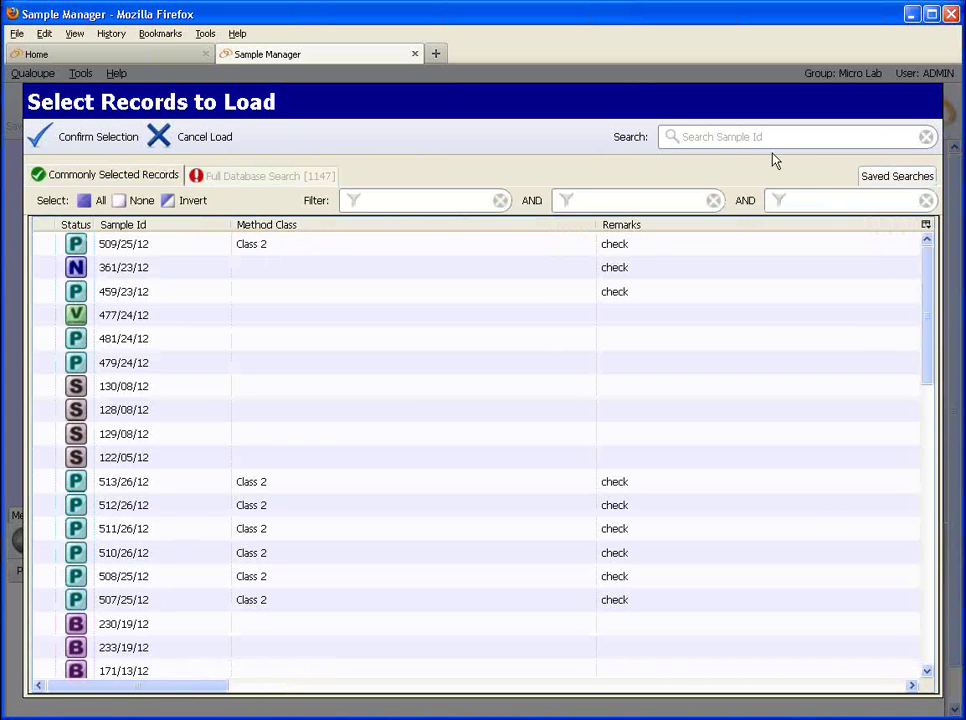
Search the records' Status Text for "pending"
click(746, 140)
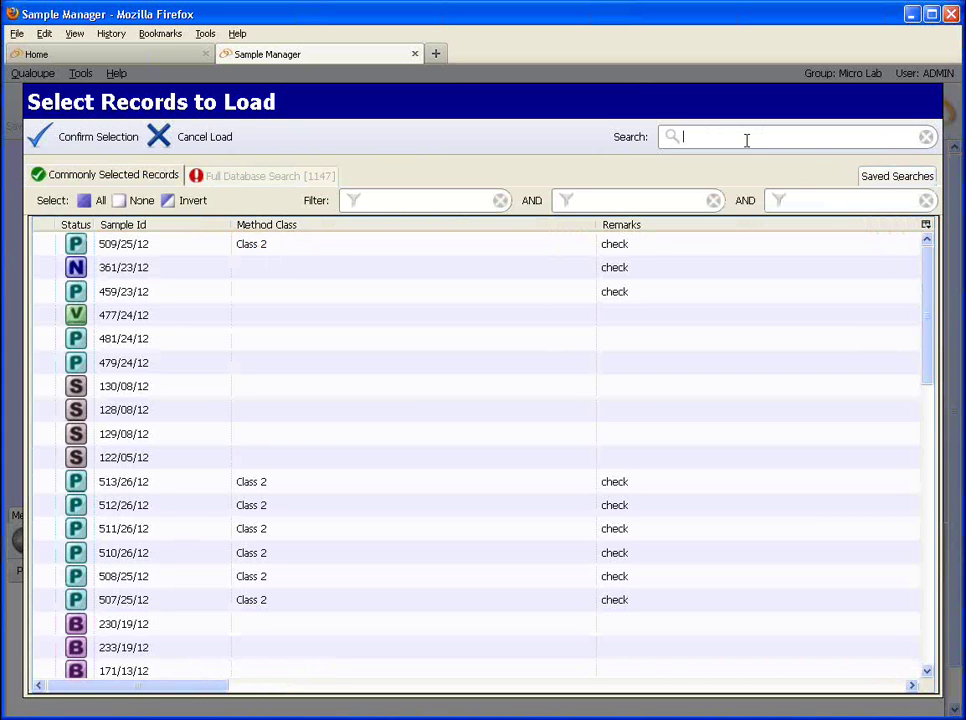
click(671, 138)
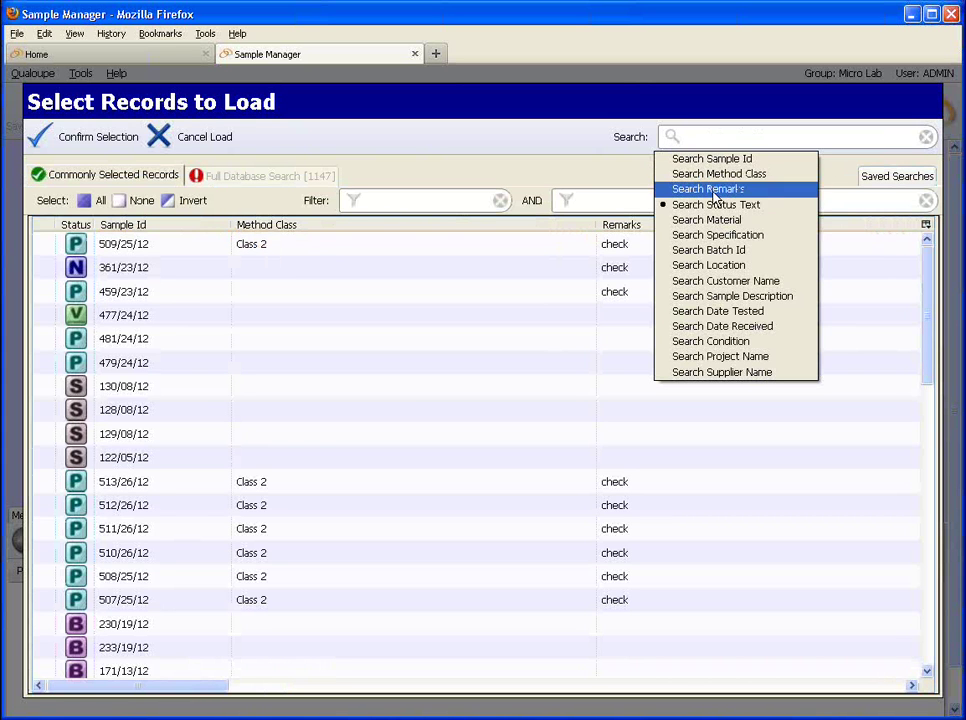
click(715, 135)
text(pendin)
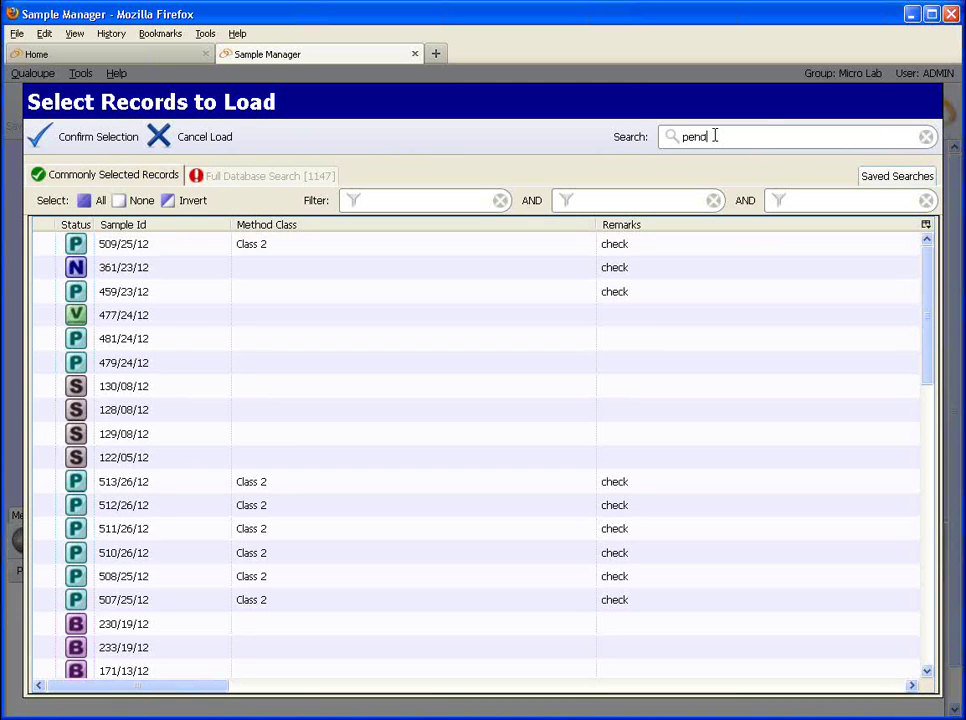
text(g)
key(Return)
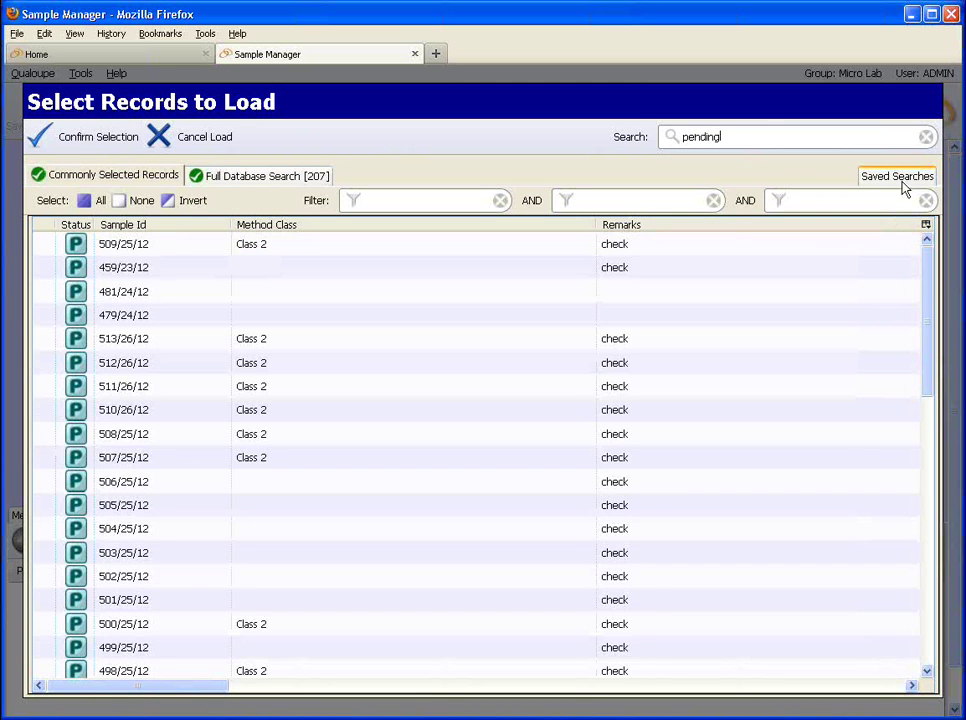
Save the current "pending" search as "Pending Samples" in the saved searches
click(902, 182)
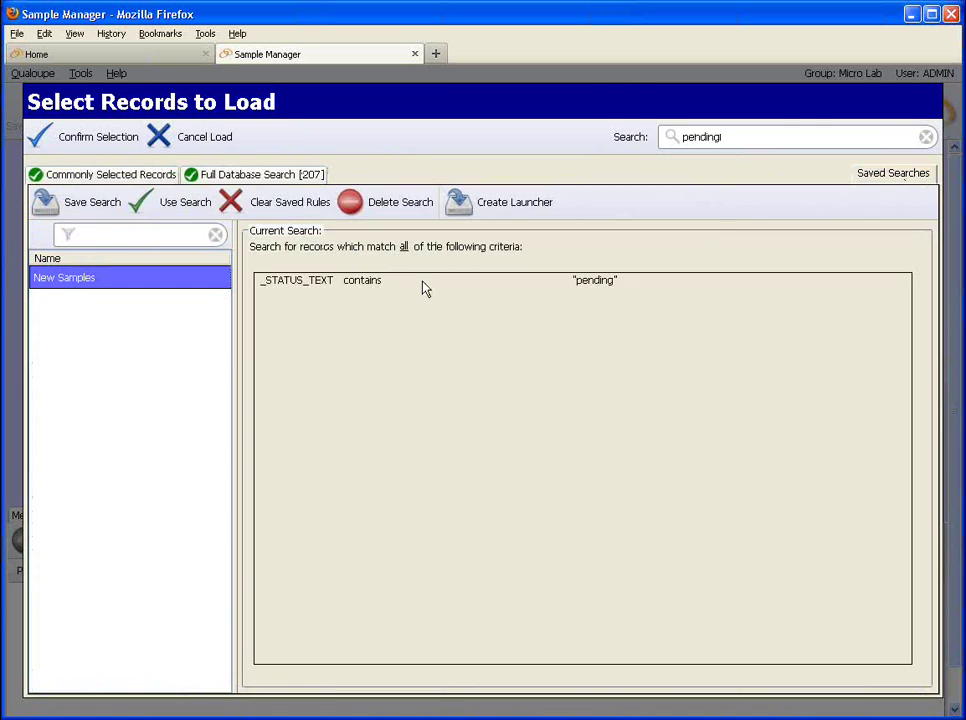
click(93, 204)
text(Pending )
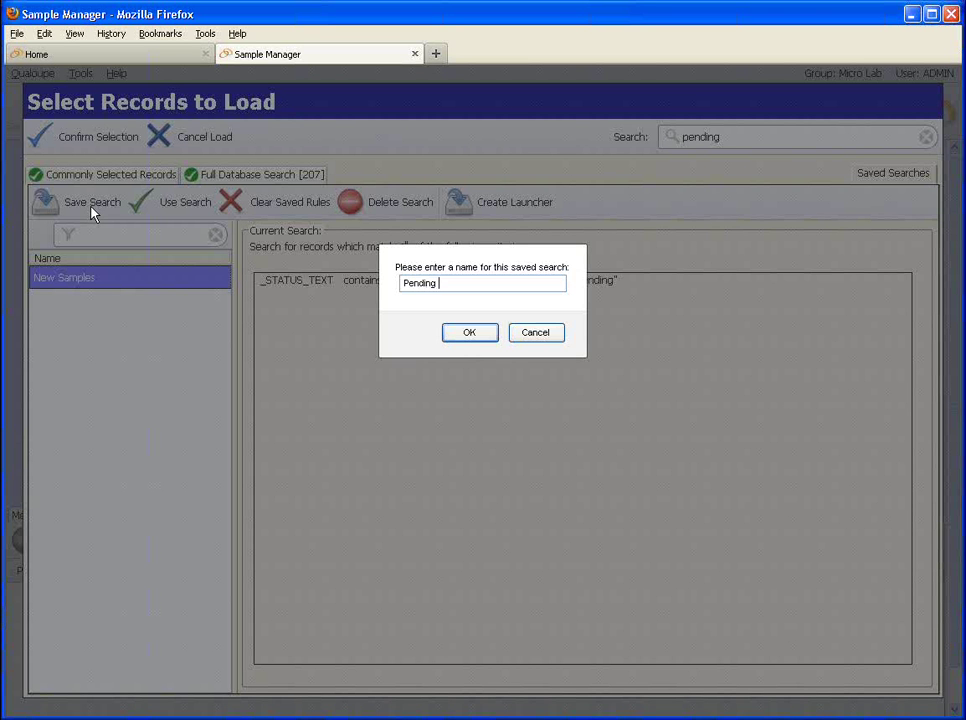
text(Samples)
click(483, 333)
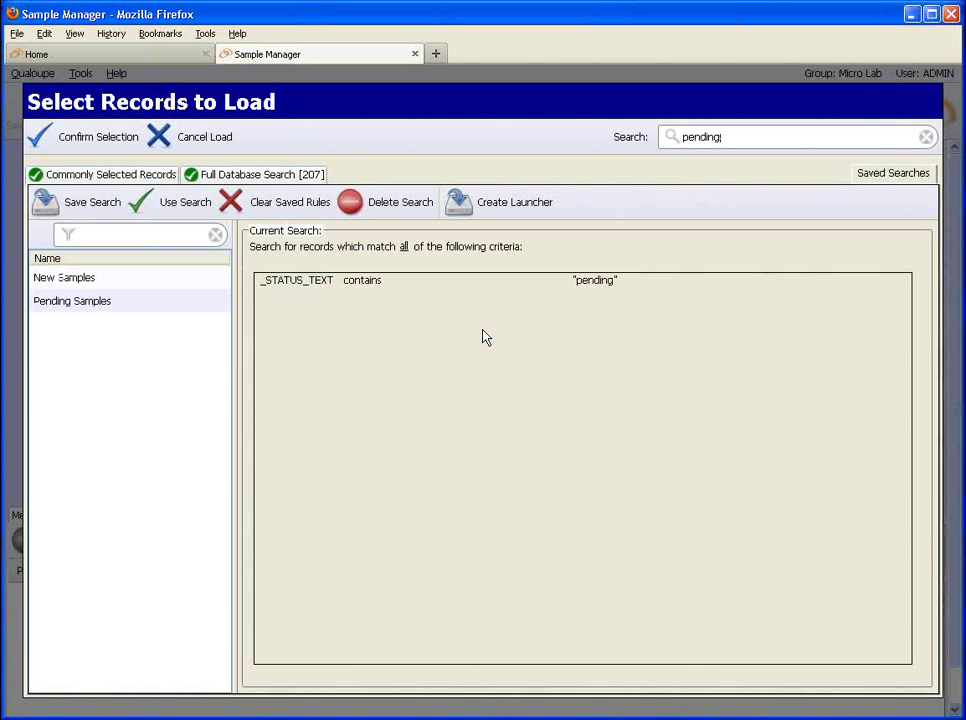
Inspect the criteria of the "New Samples" and "Pending Samples" saved searches, and clear the "pending" search text
click(97, 280)
click(138, 307)
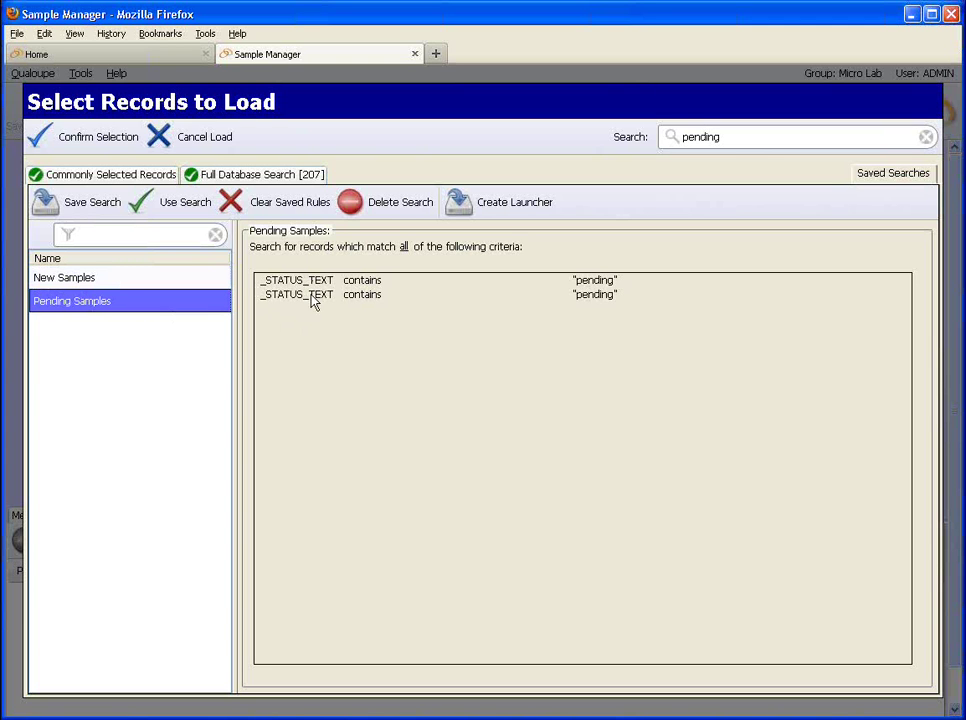
click(926, 137)
Use the "New Samples" saved search again and view the records it returns
click(80, 278)
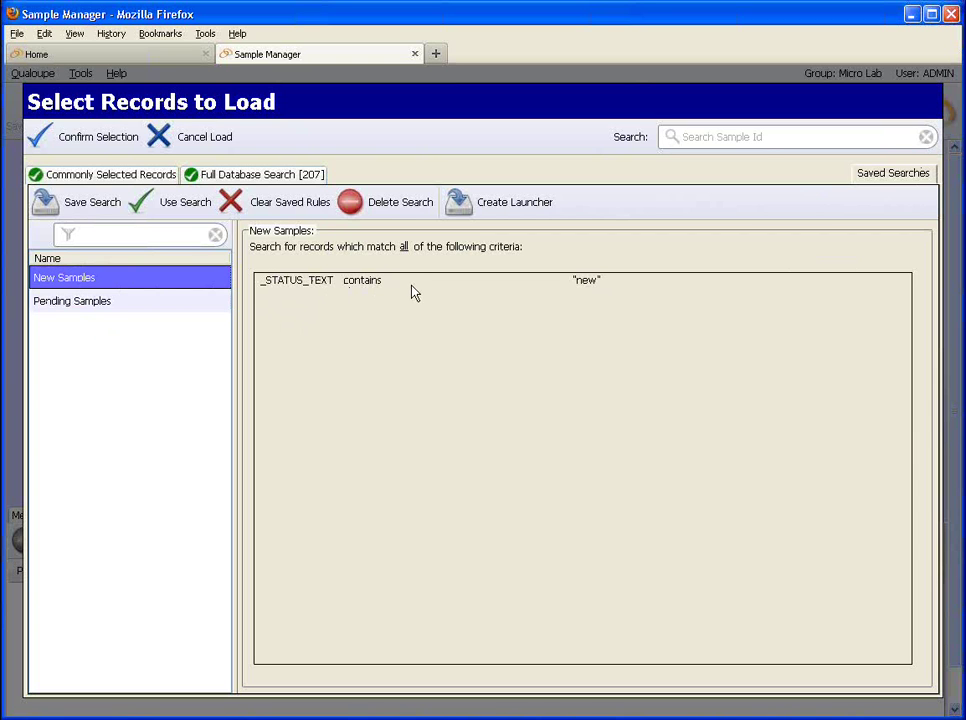
click(177, 210)
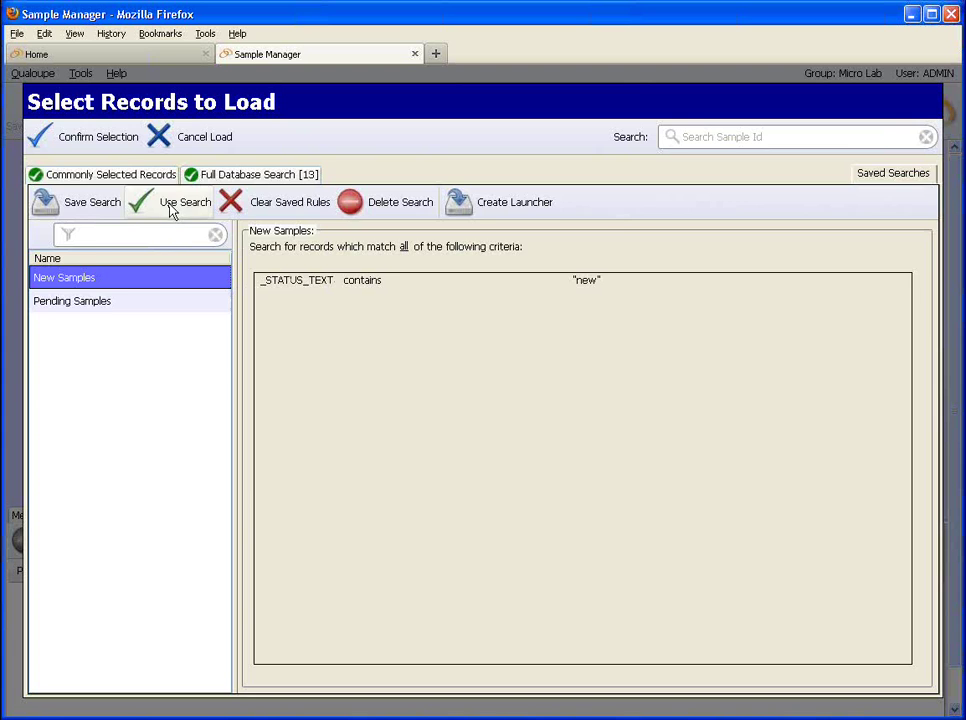
click(129, 185)
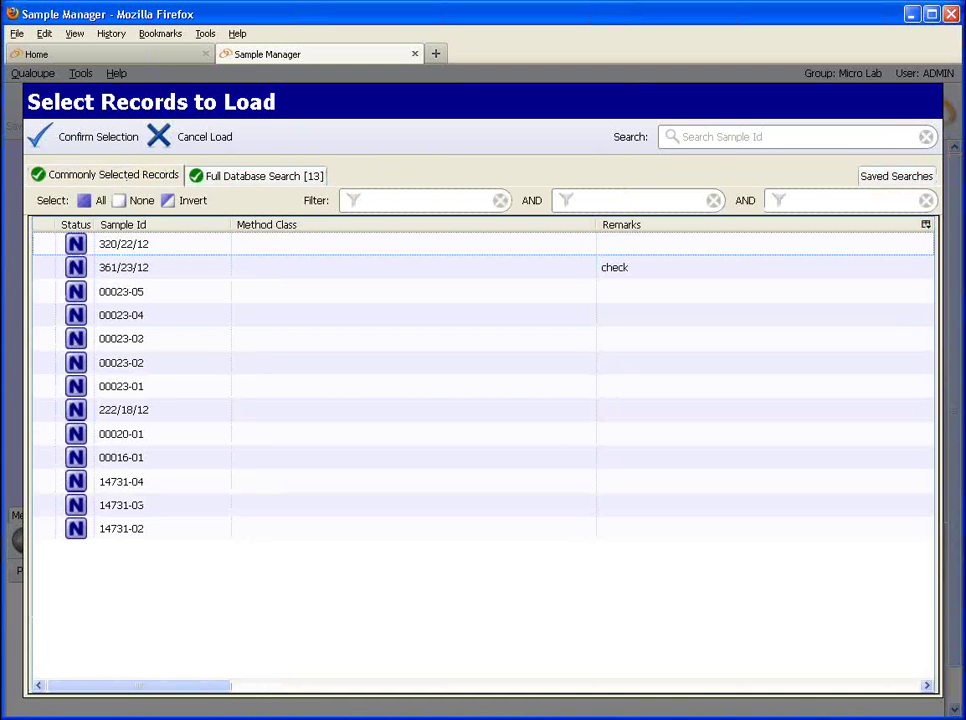
Switch to the "Pending Samples" saved search and view its matching commonly selected records
click(922, 178)
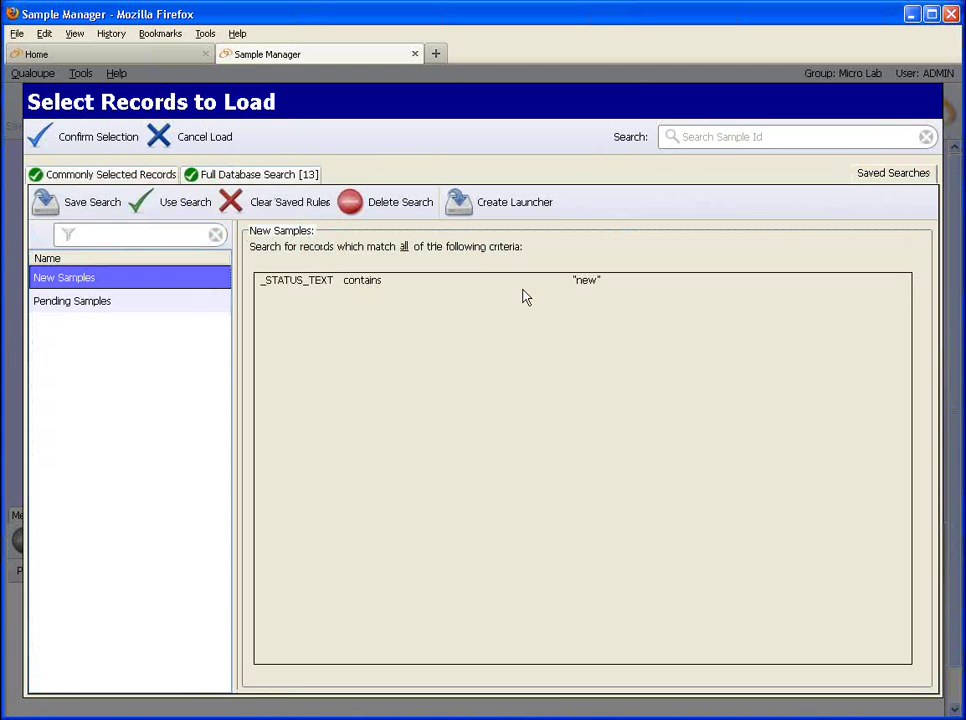
click(79, 302)
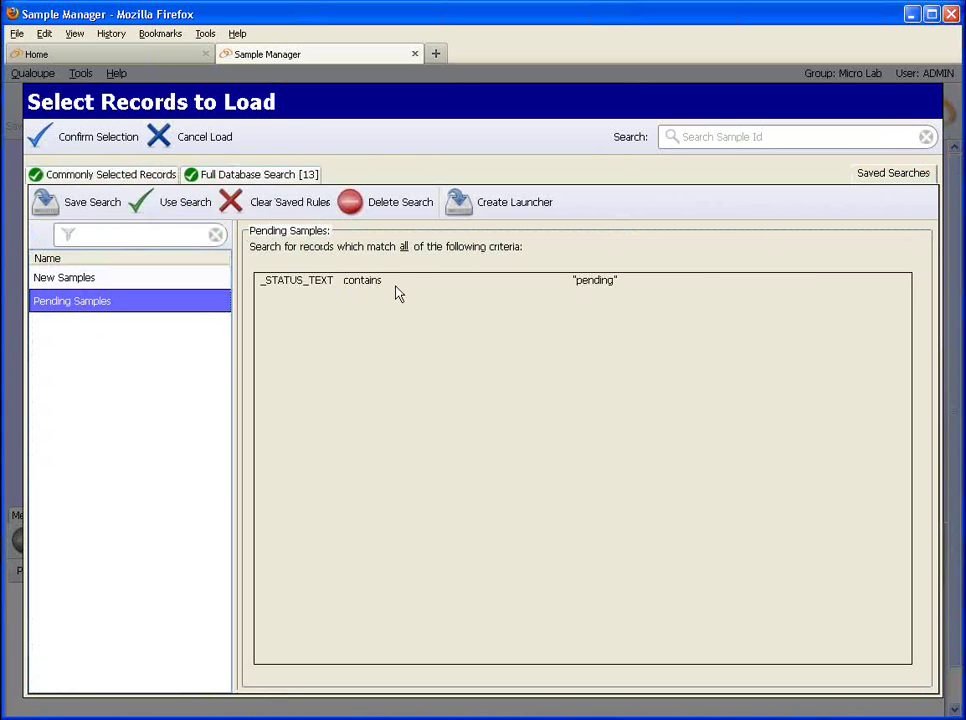
click(186, 216)
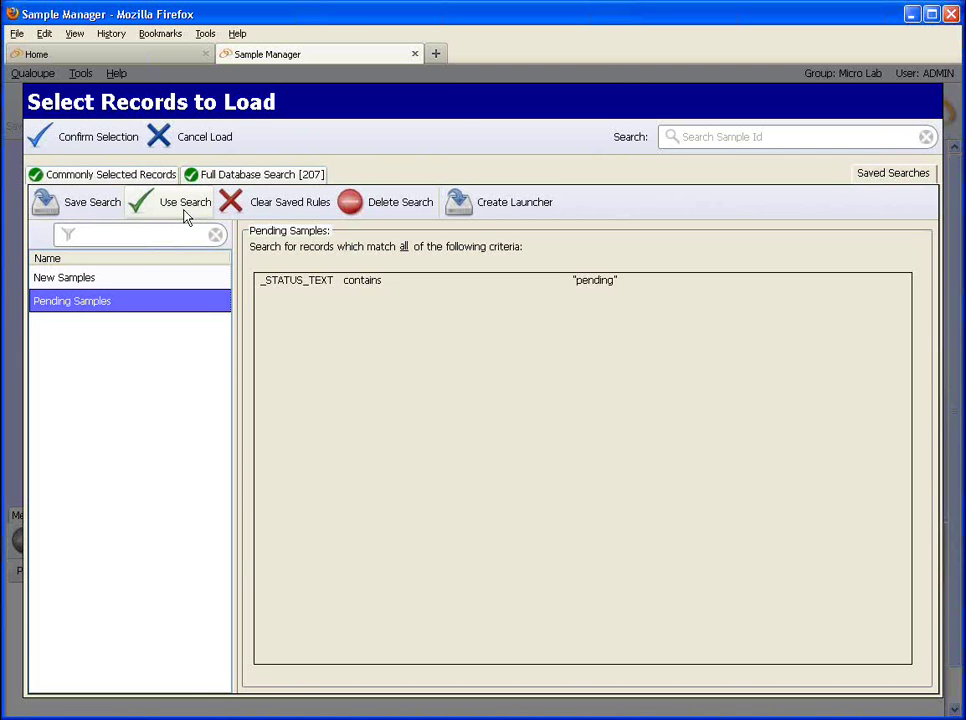
click(152, 180)
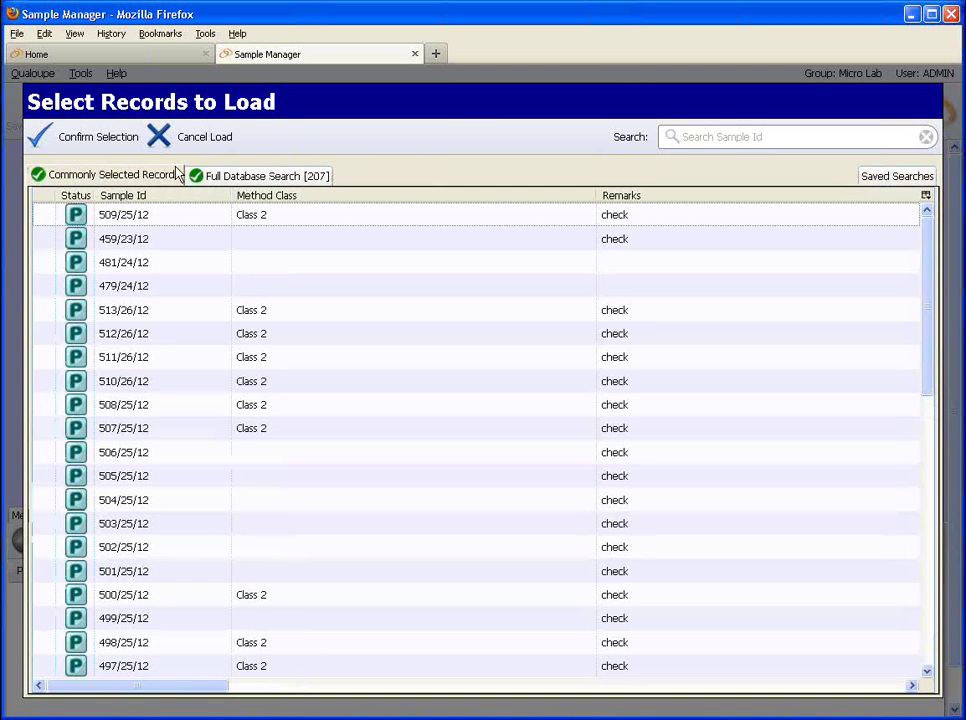
Cancel the load and reopen the record selection directly with the "New Samples" saved search
click(193, 140)
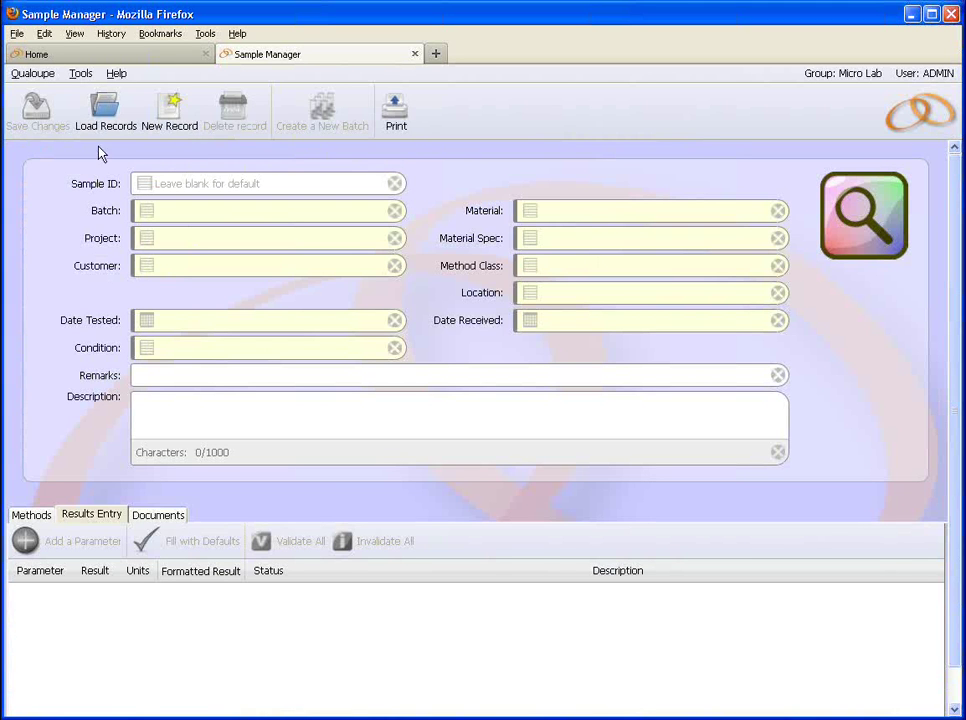
right_click(115, 117)
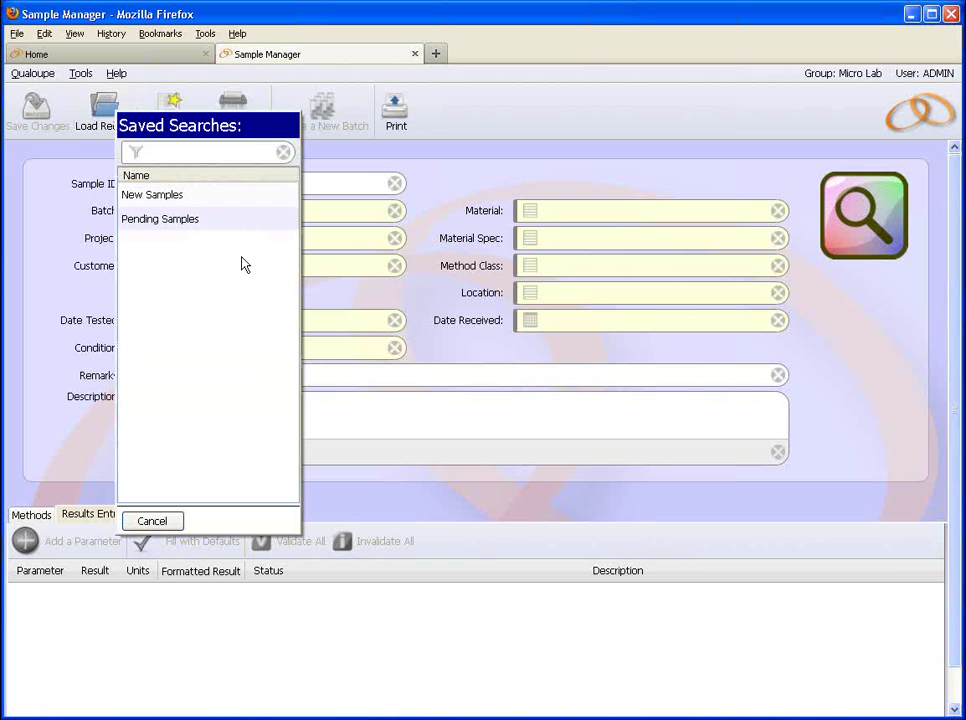
click(188, 205)
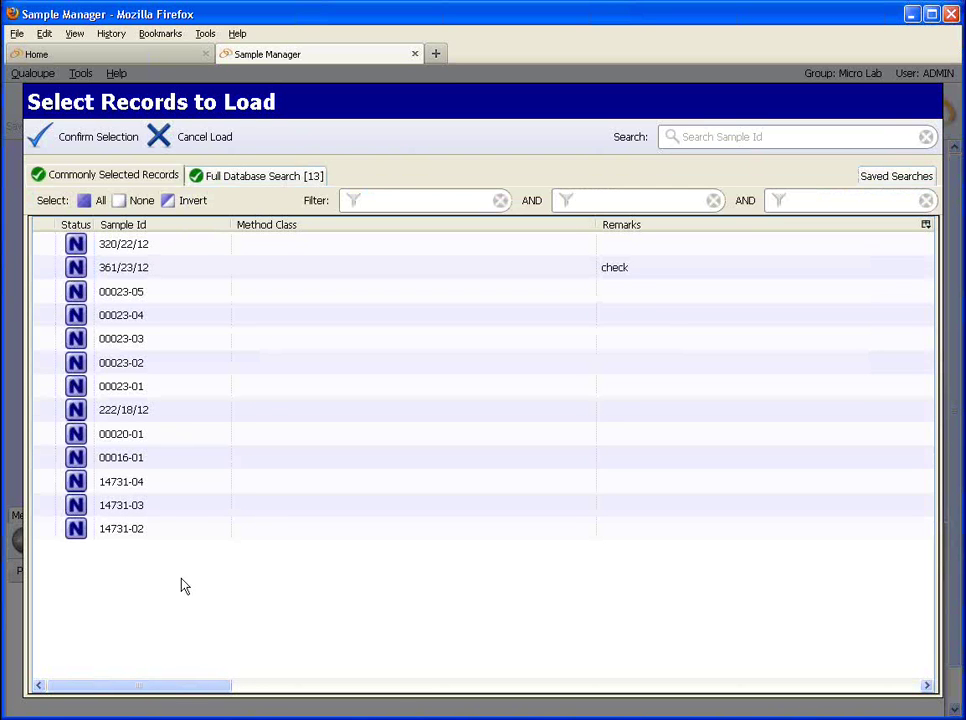
Mark records 00023-04, 00023-03, 00023-02 and 00023-01 for loading
click(43, 314)
click(45, 339)
click(41, 362)
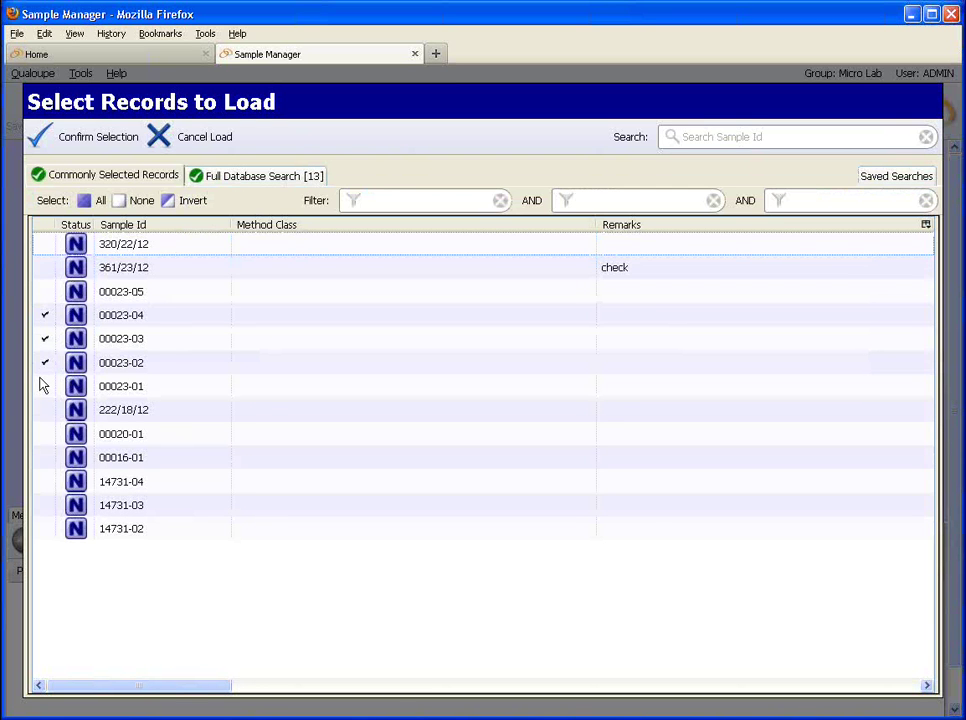
click(43, 385)
Load all records listed by the "New Samples" search and collapse the loaded records list
click(106, 203)
click(112, 146)
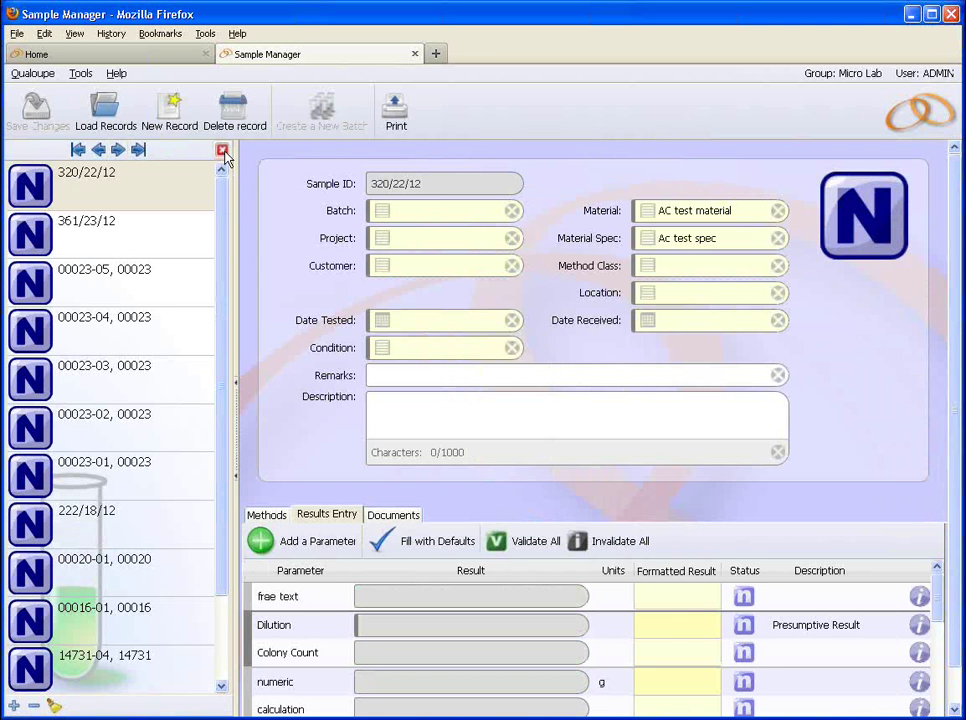
click(223, 151)
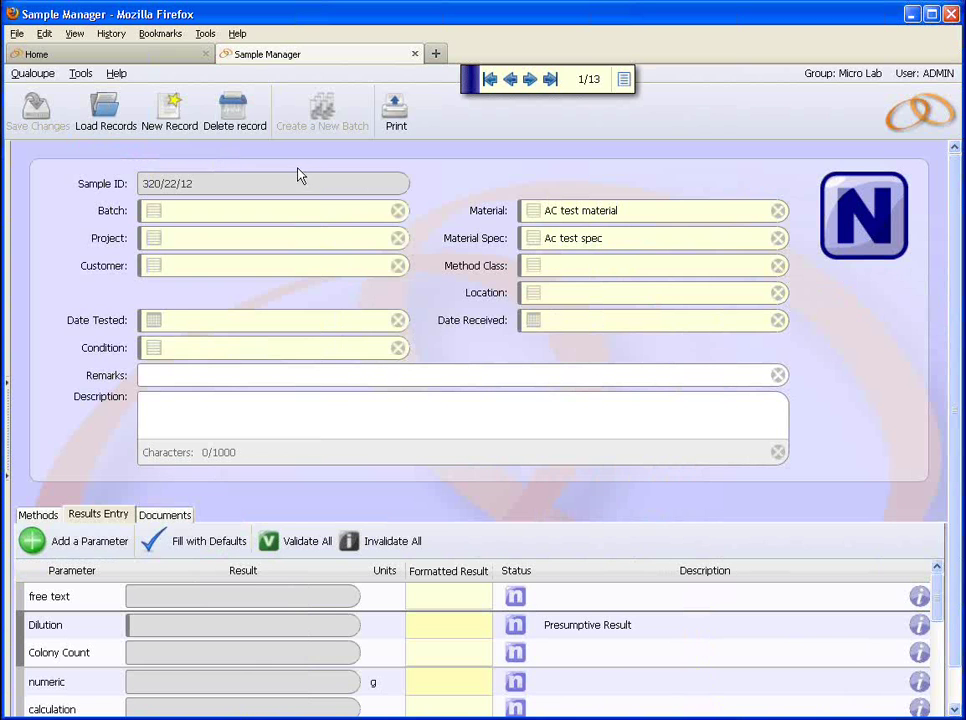
Reopen Sample Registration from the home page and list the records matching sample ID 479/24/12
click(910, 121)
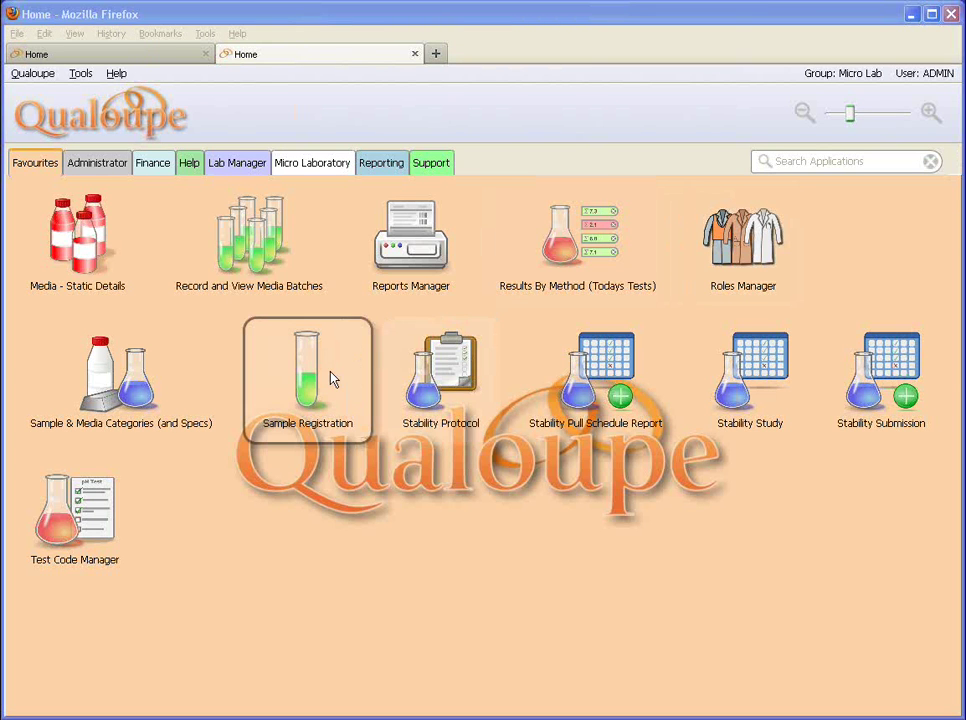
click(331, 379)
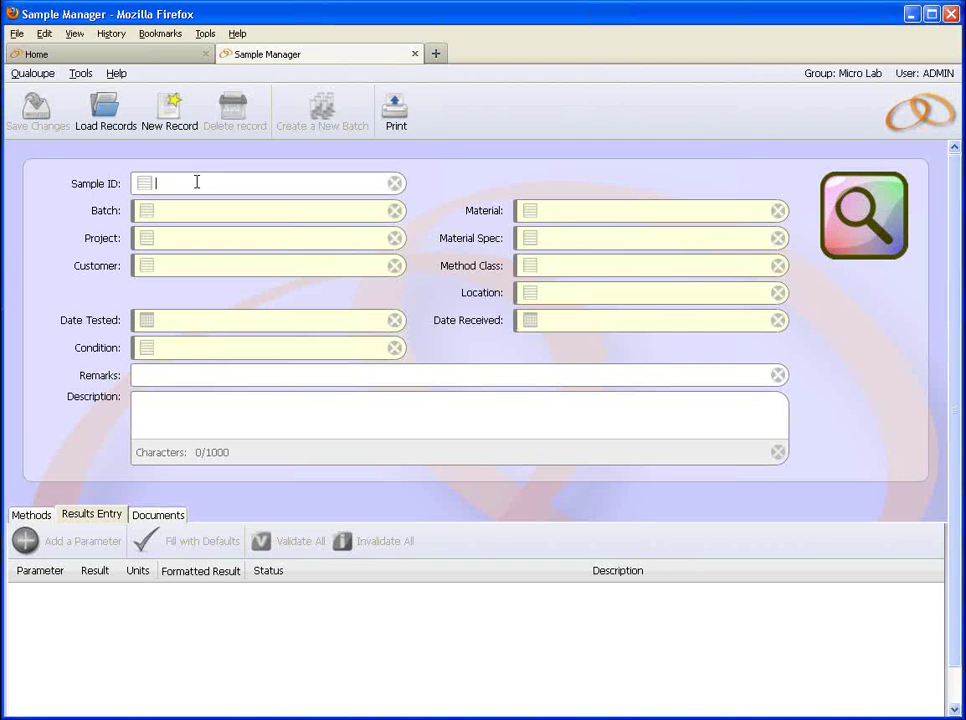
text(479/24/12)
click(110, 116)
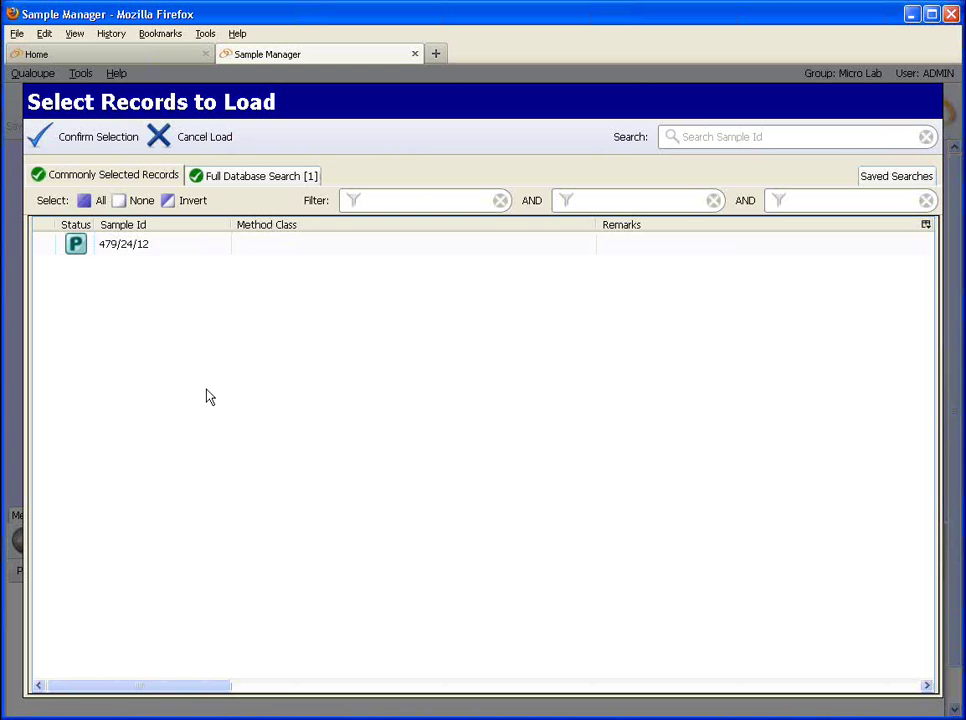
Load record 479/24/12 and collapse the loaded records list
click(185, 254)
click(119, 150)
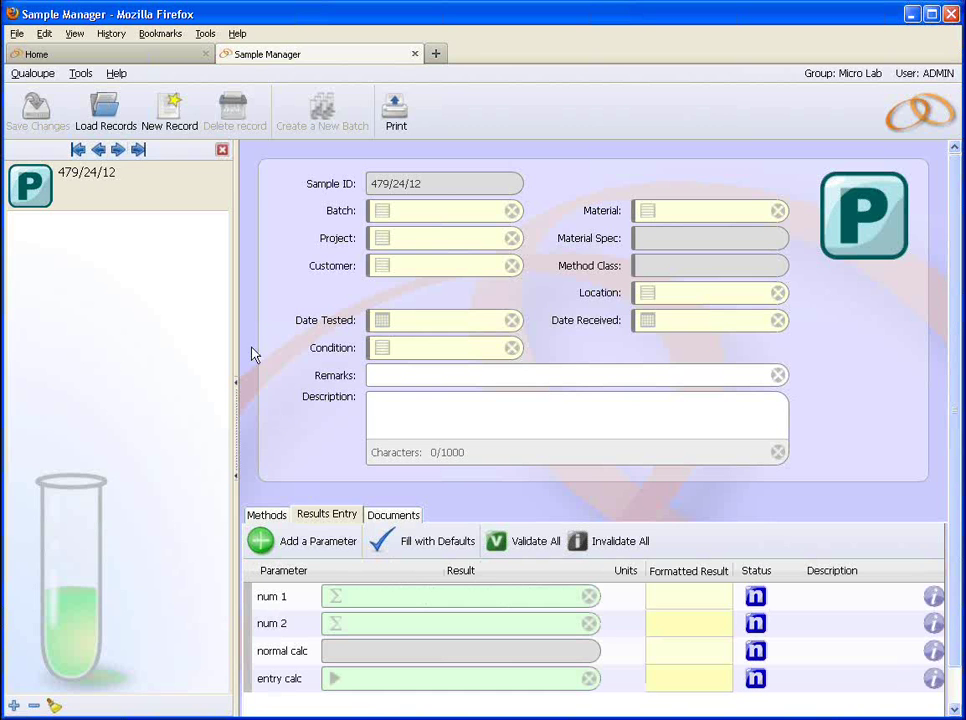
click(222, 151)
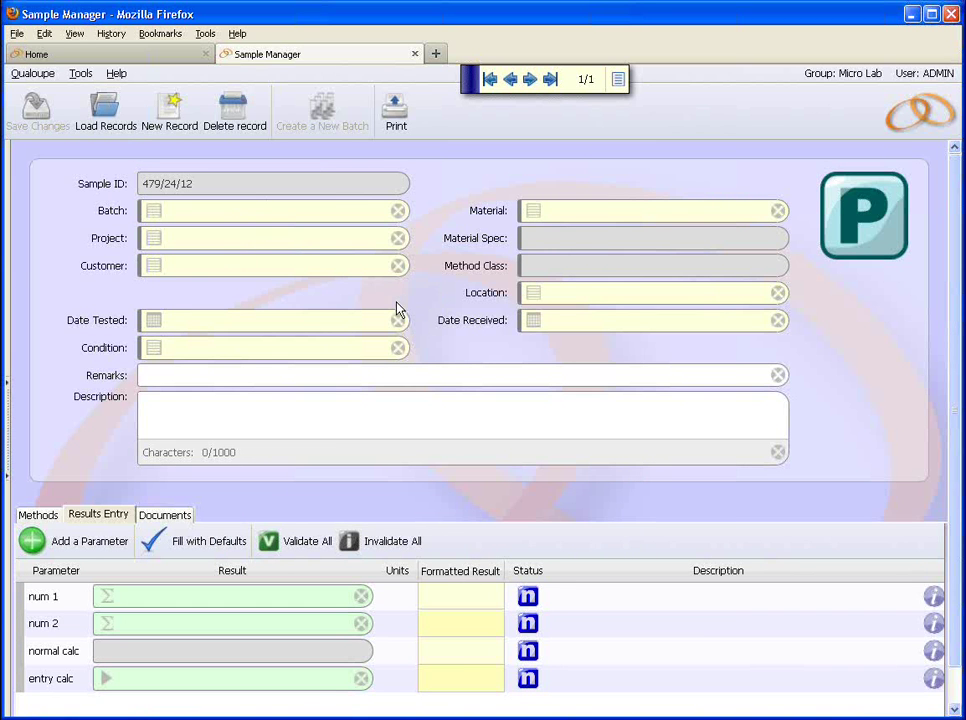
Search the records to load for sample IDs containing "49" and compare the full database matches with the commonly selected ones
click(88, 86)
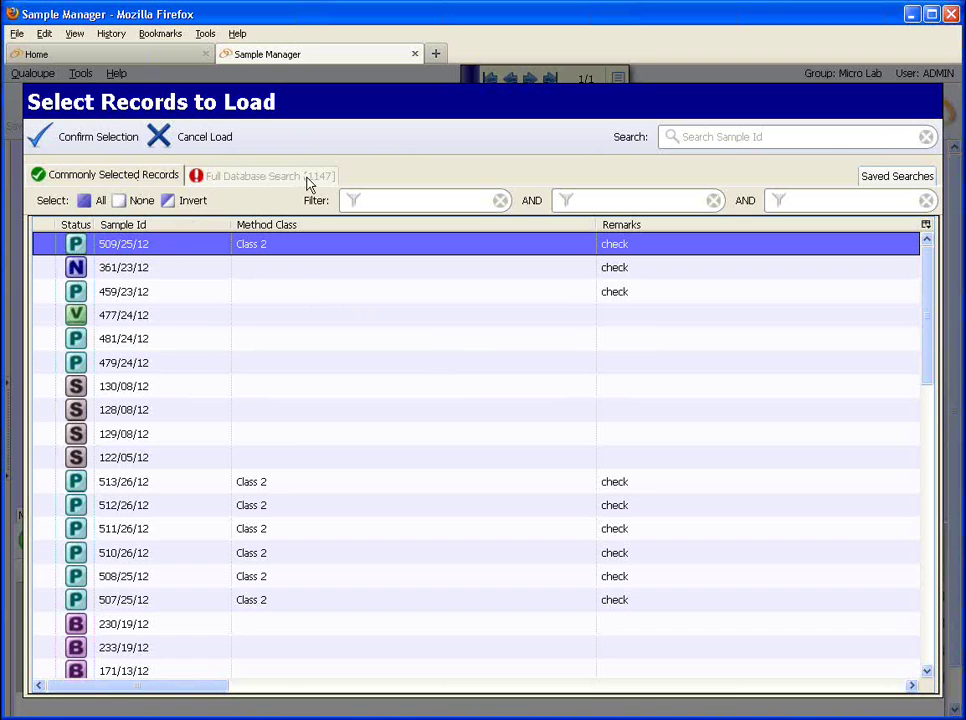
click(690, 136)
text(49)
key(Return)
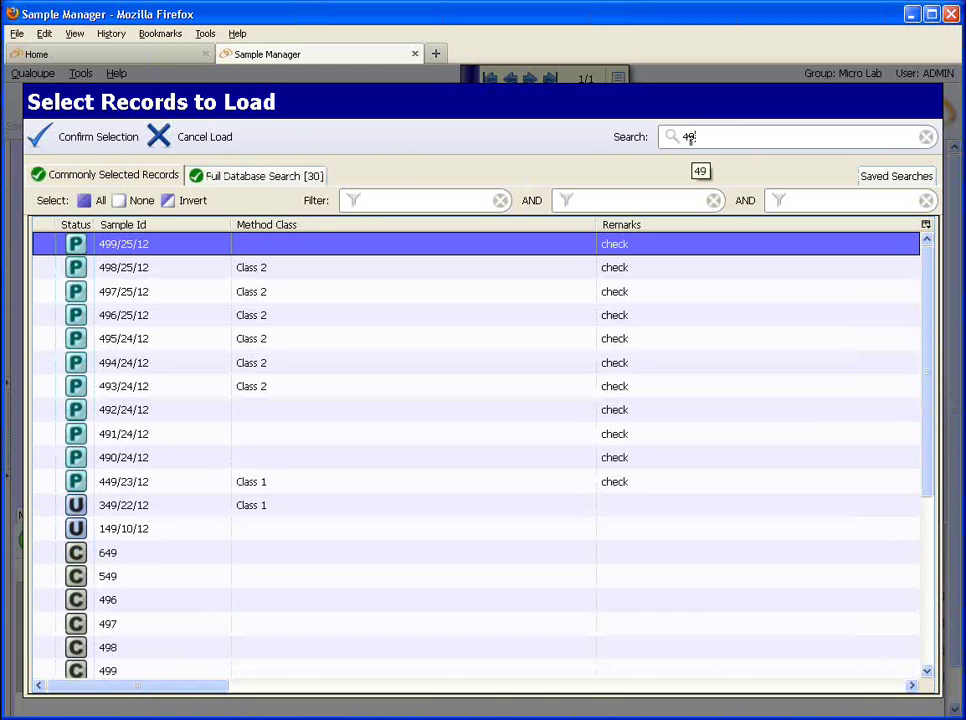
click(270, 180)
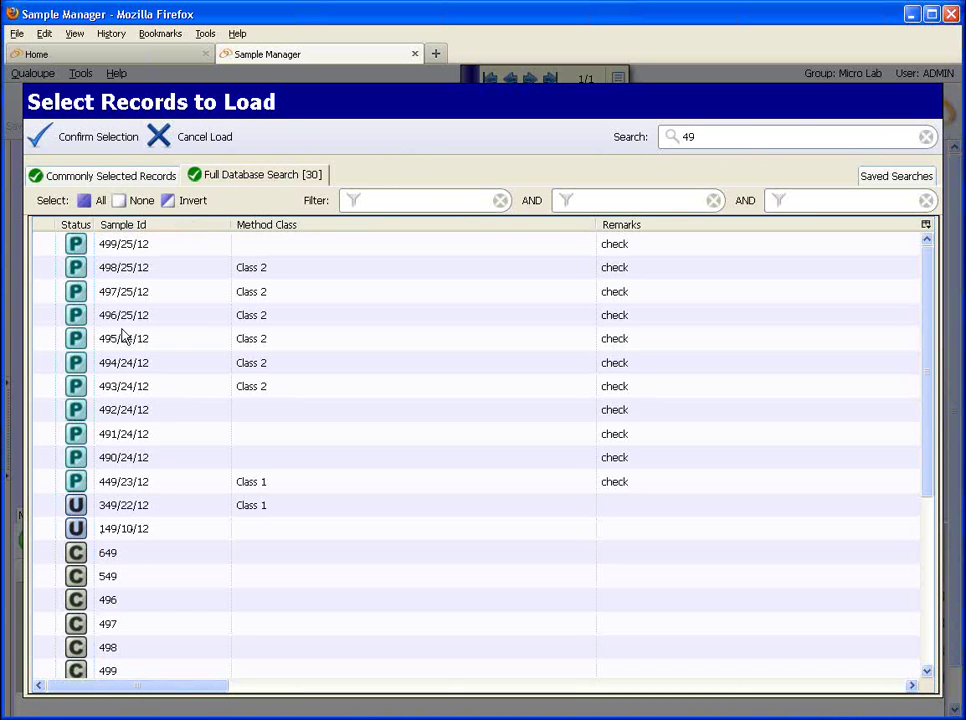
click(221, 185)
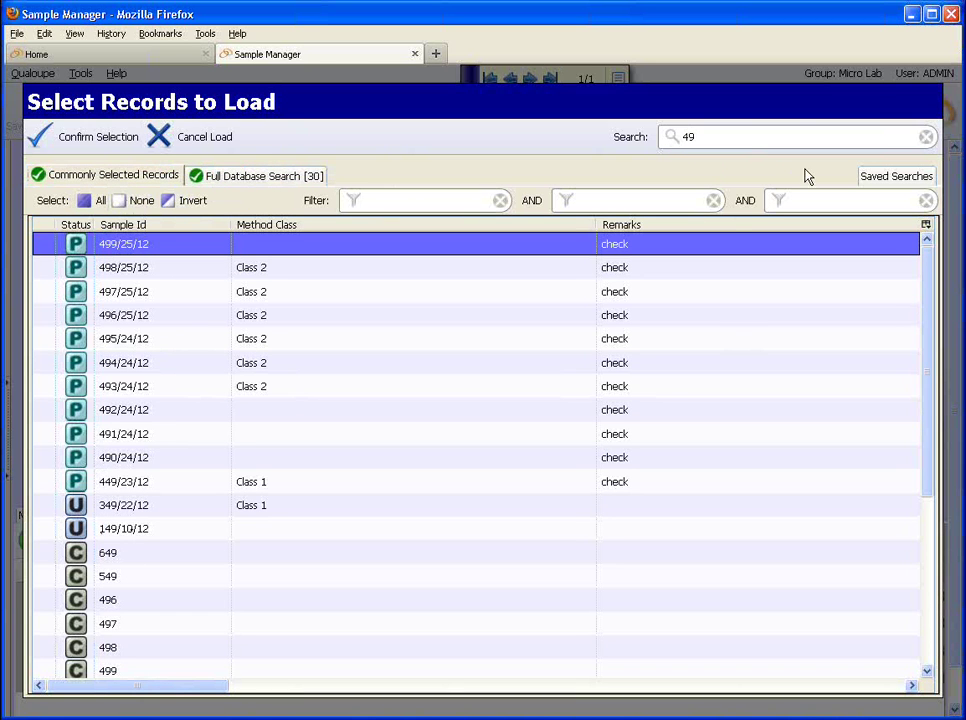
Review the current search and the "New Samples" saved search criteria, and cancel the load
click(868, 176)
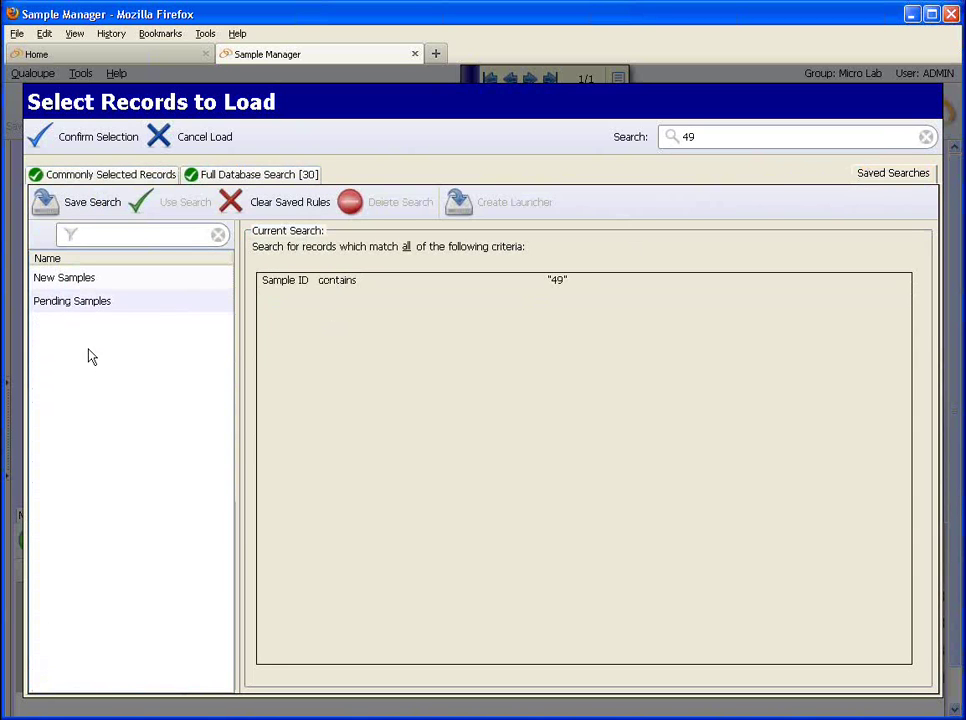
click(99, 282)
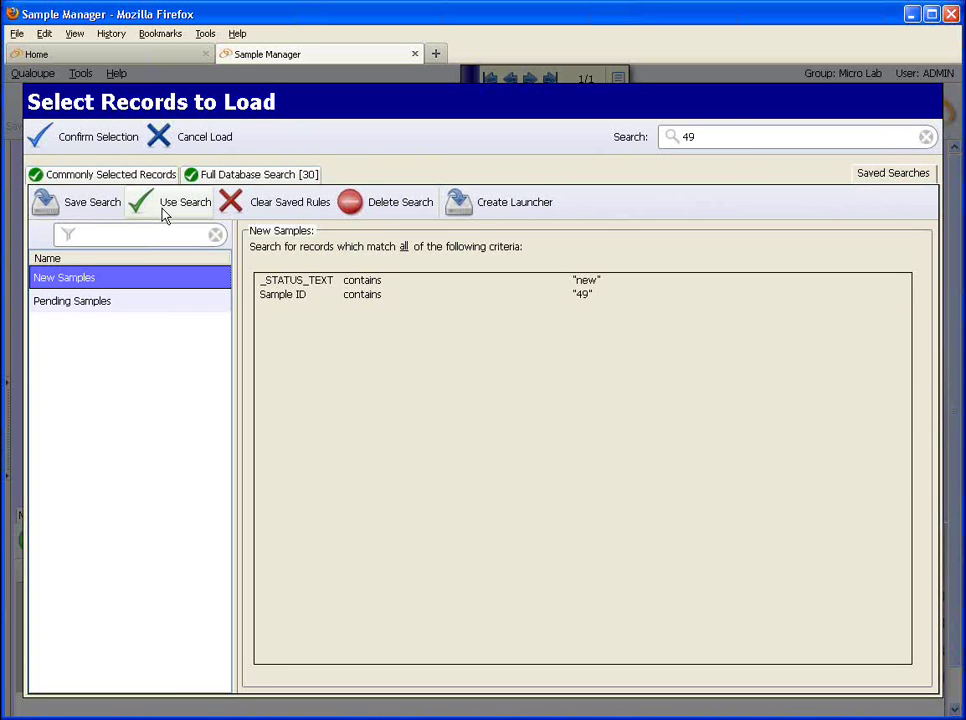
click(195, 144)
Reopen the record selection directly with the "Pending Samples" saved search
right_click(98, 122)
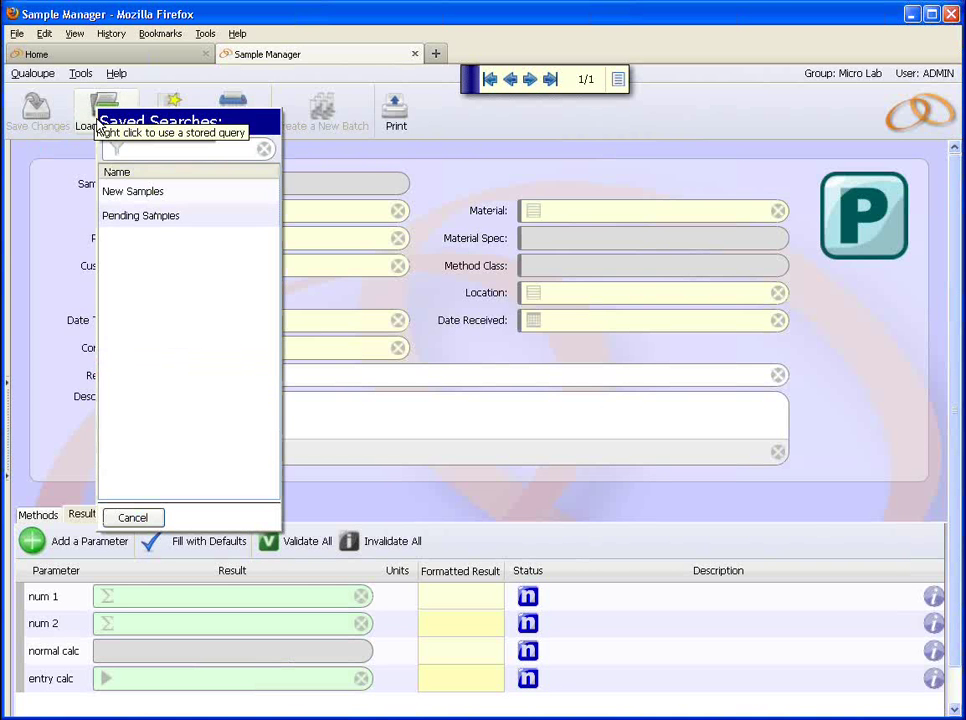
click(144, 218)
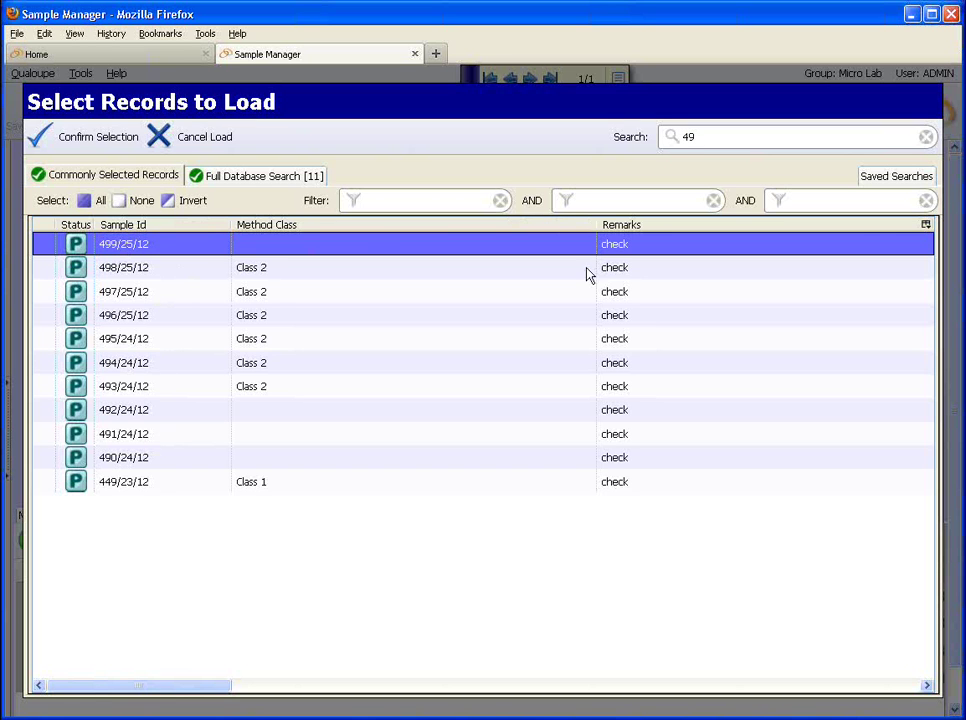
Clear the saved rules from the current search and return to the commonly selected records
click(879, 179)
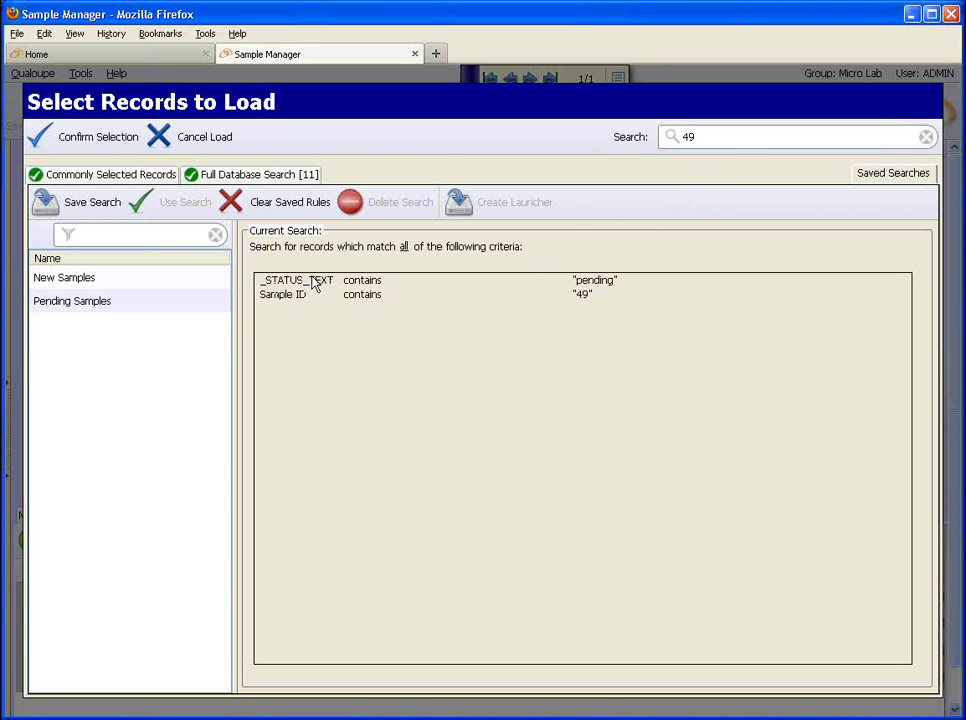
click(231, 205)
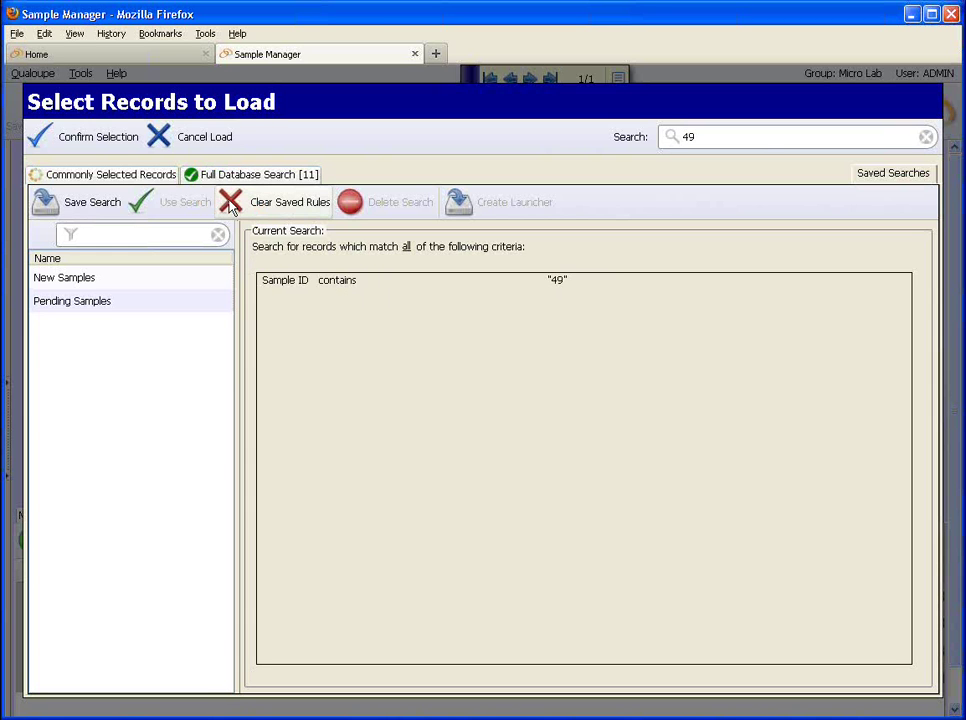
click(123, 177)
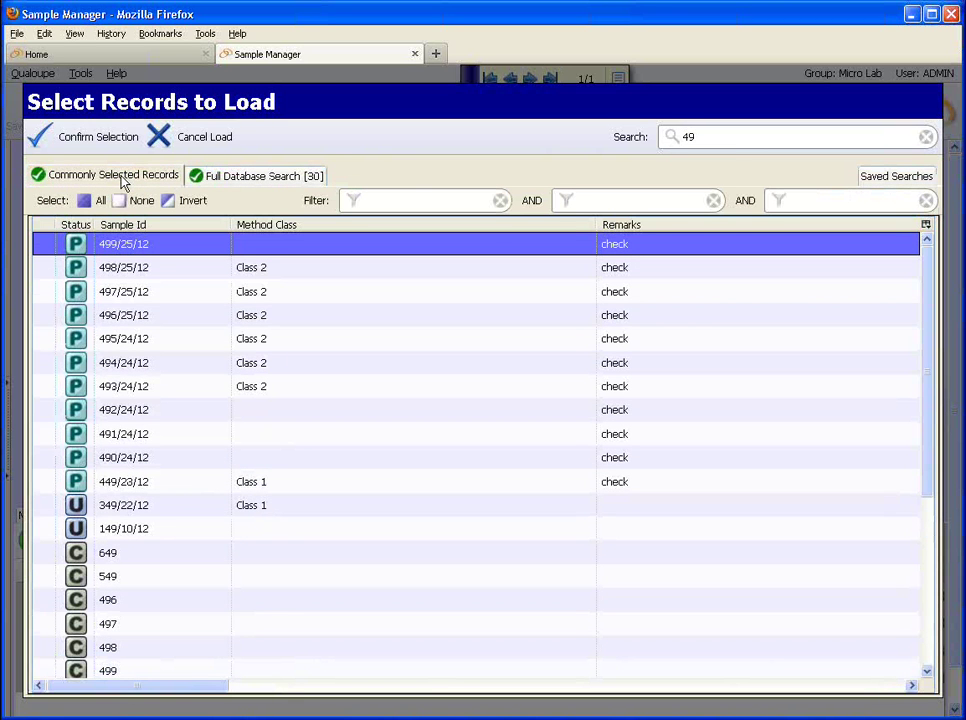